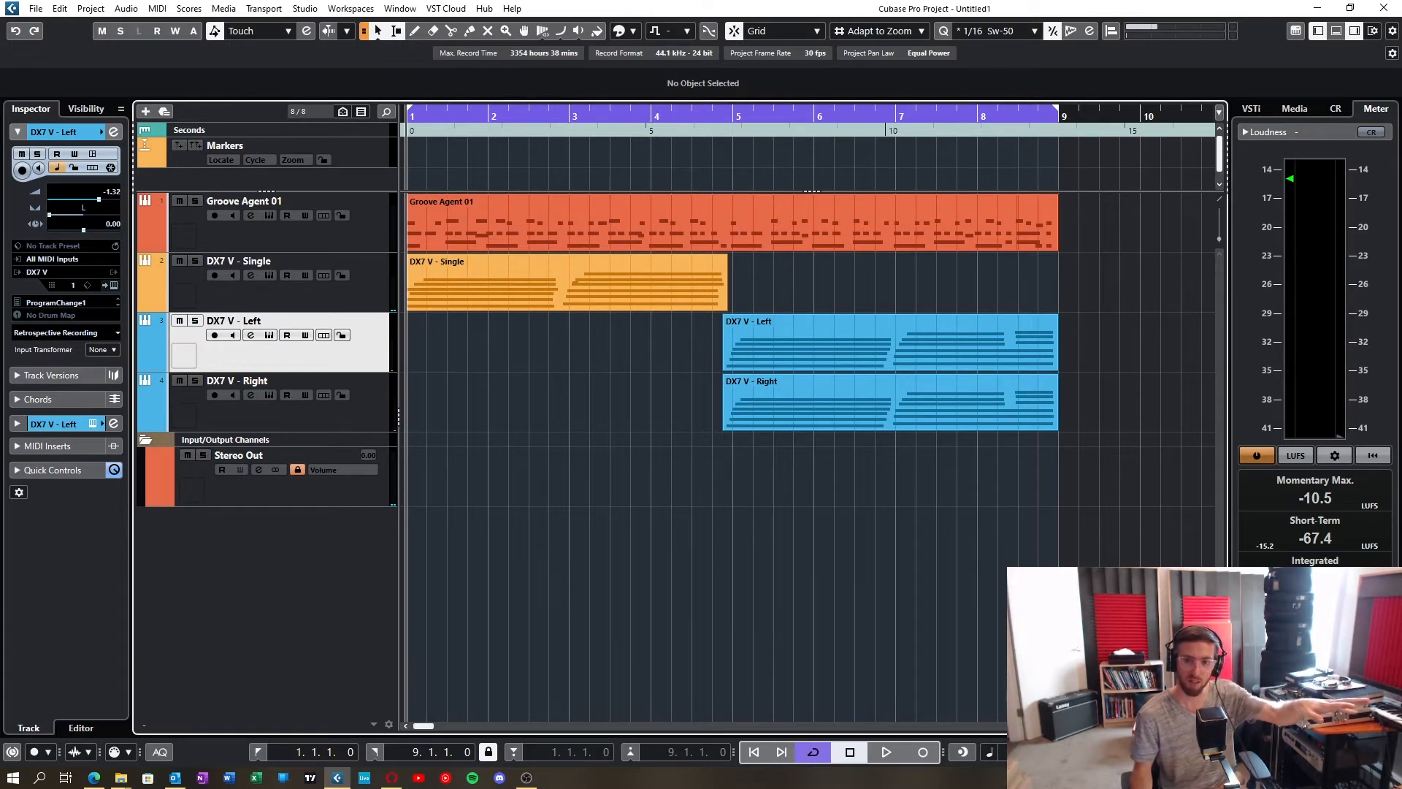
# Step: Select the DX7 V - Single track, inspect the preset in its instrument window, and close that window
pyautogui.click(498, 290)
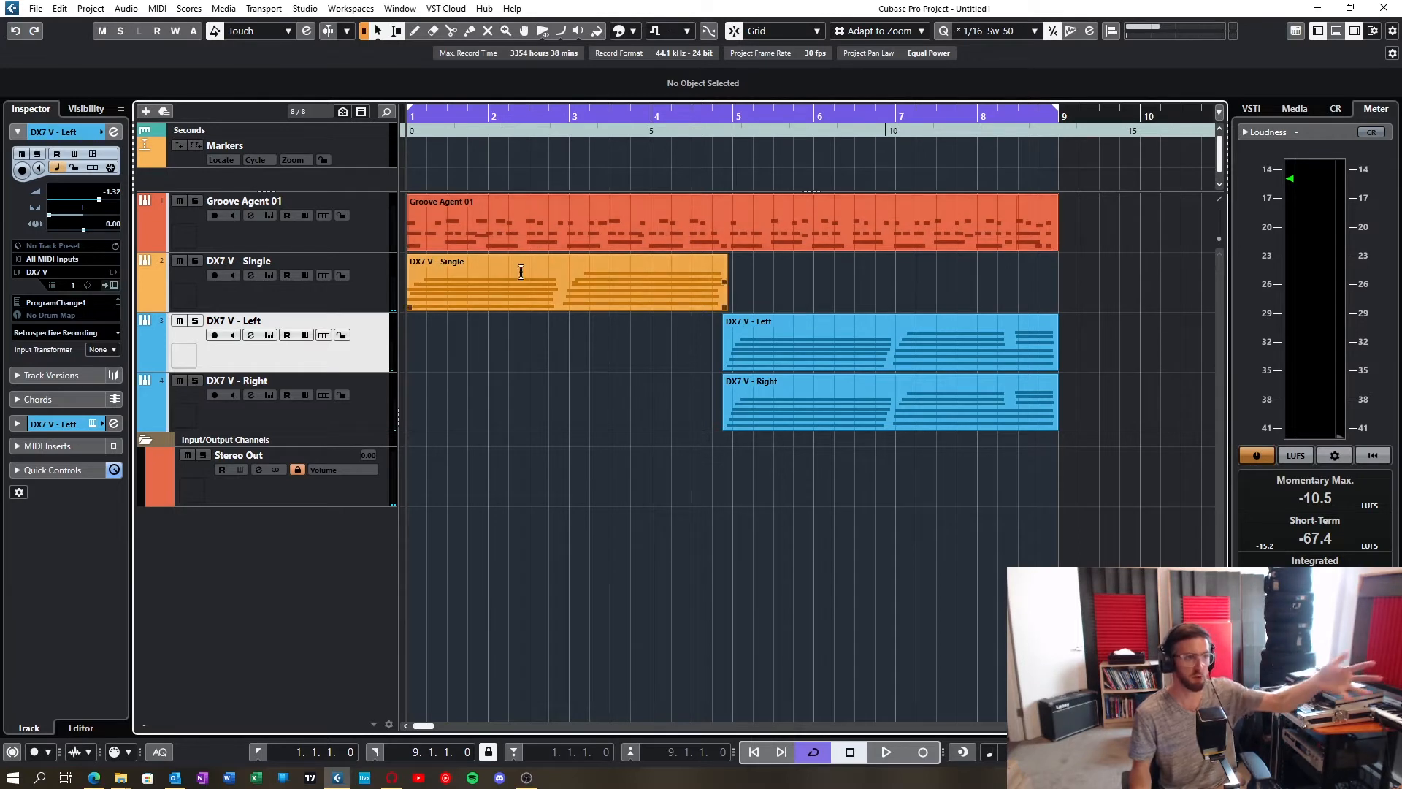
pyautogui.moveTo(792, 295); pyautogui.dragTo(428, 295)
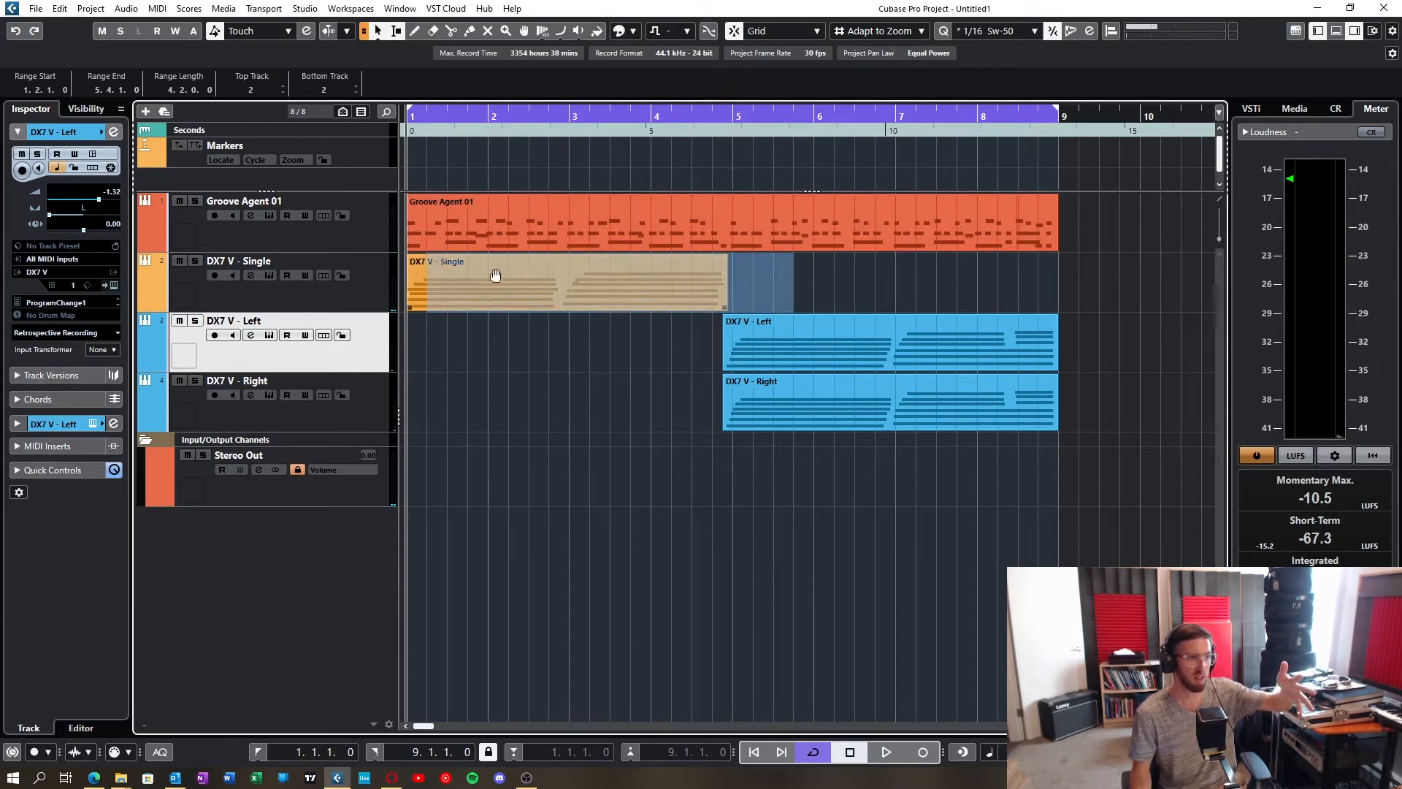
pyautogui.click(374, 291)
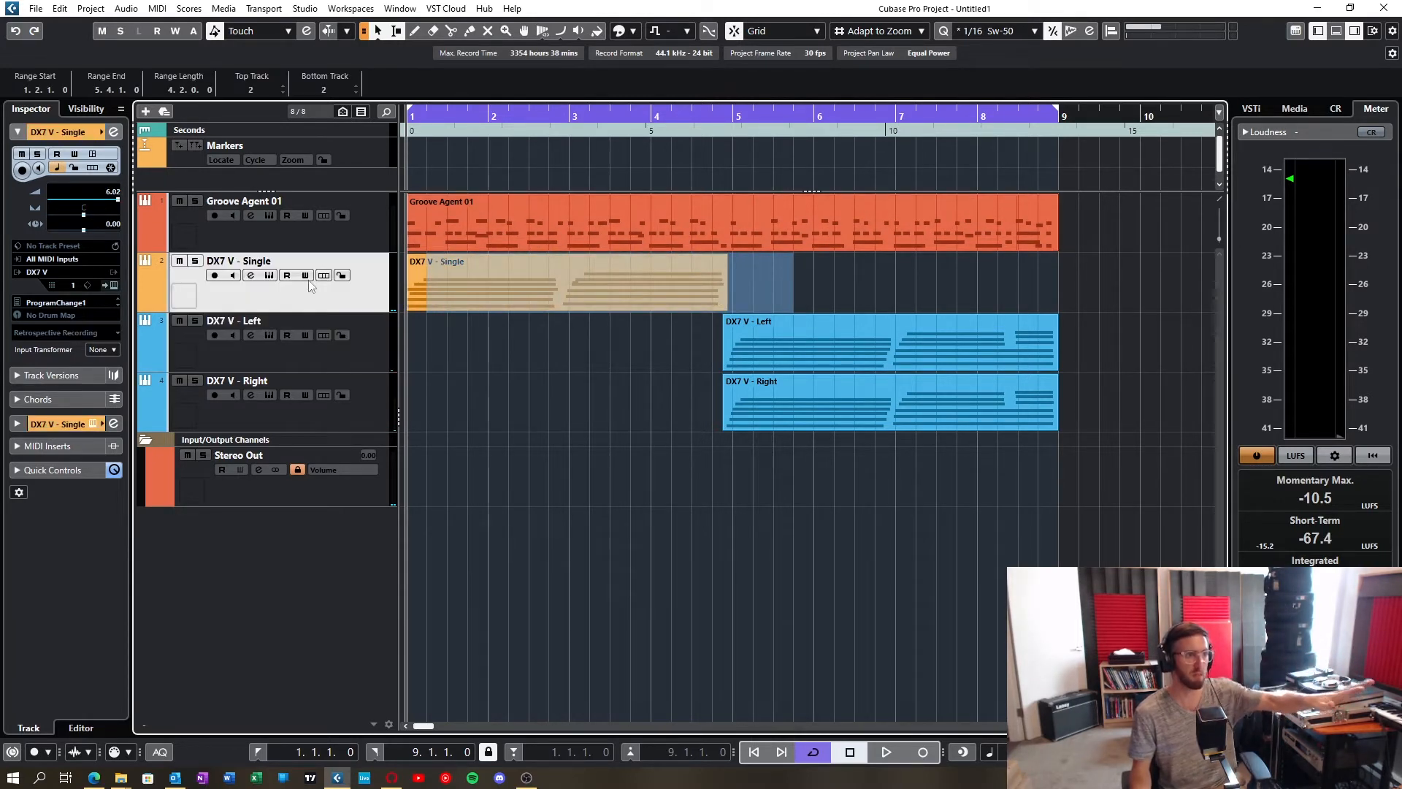
pyautogui.click(269, 276)
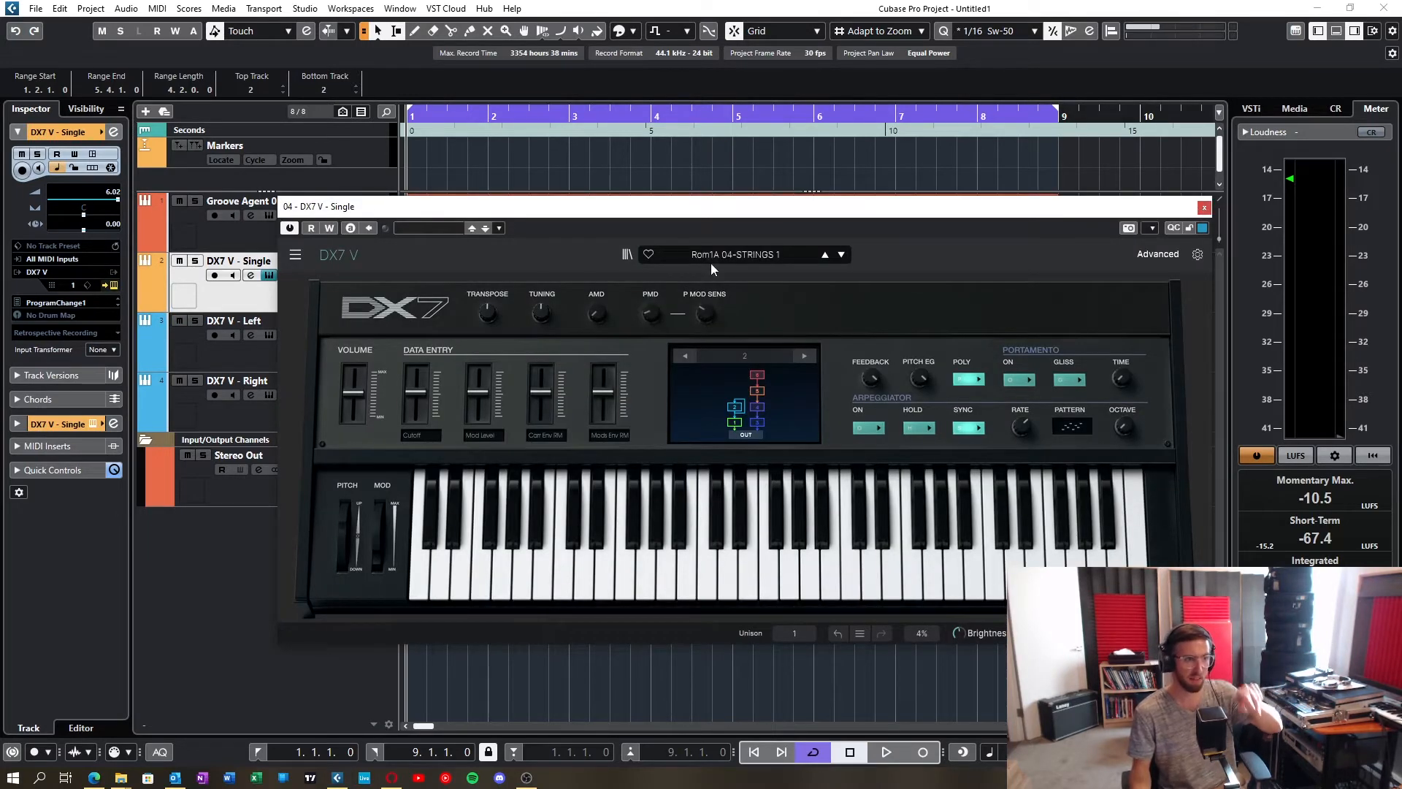
pyautogui.click(1205, 210)
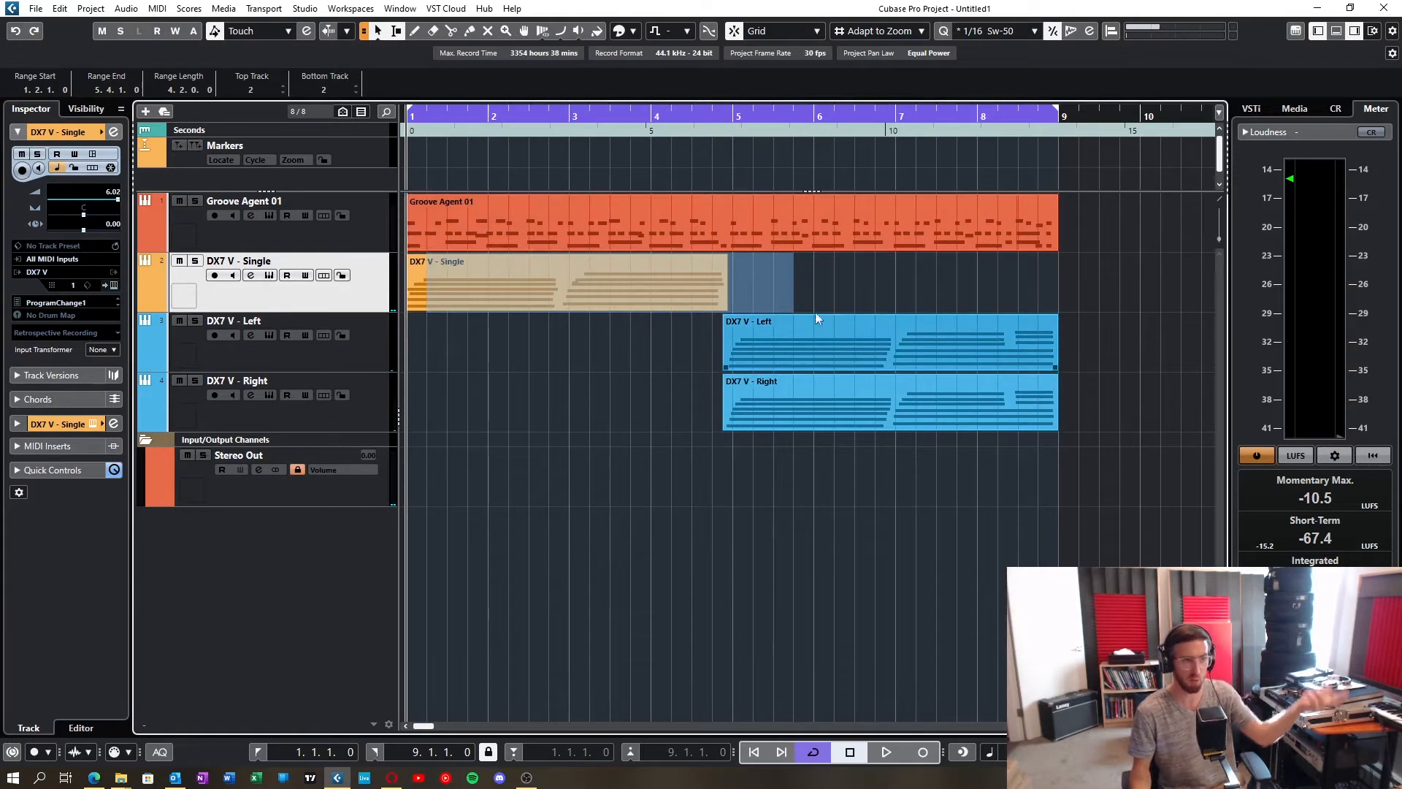
pyautogui.click(853, 299)
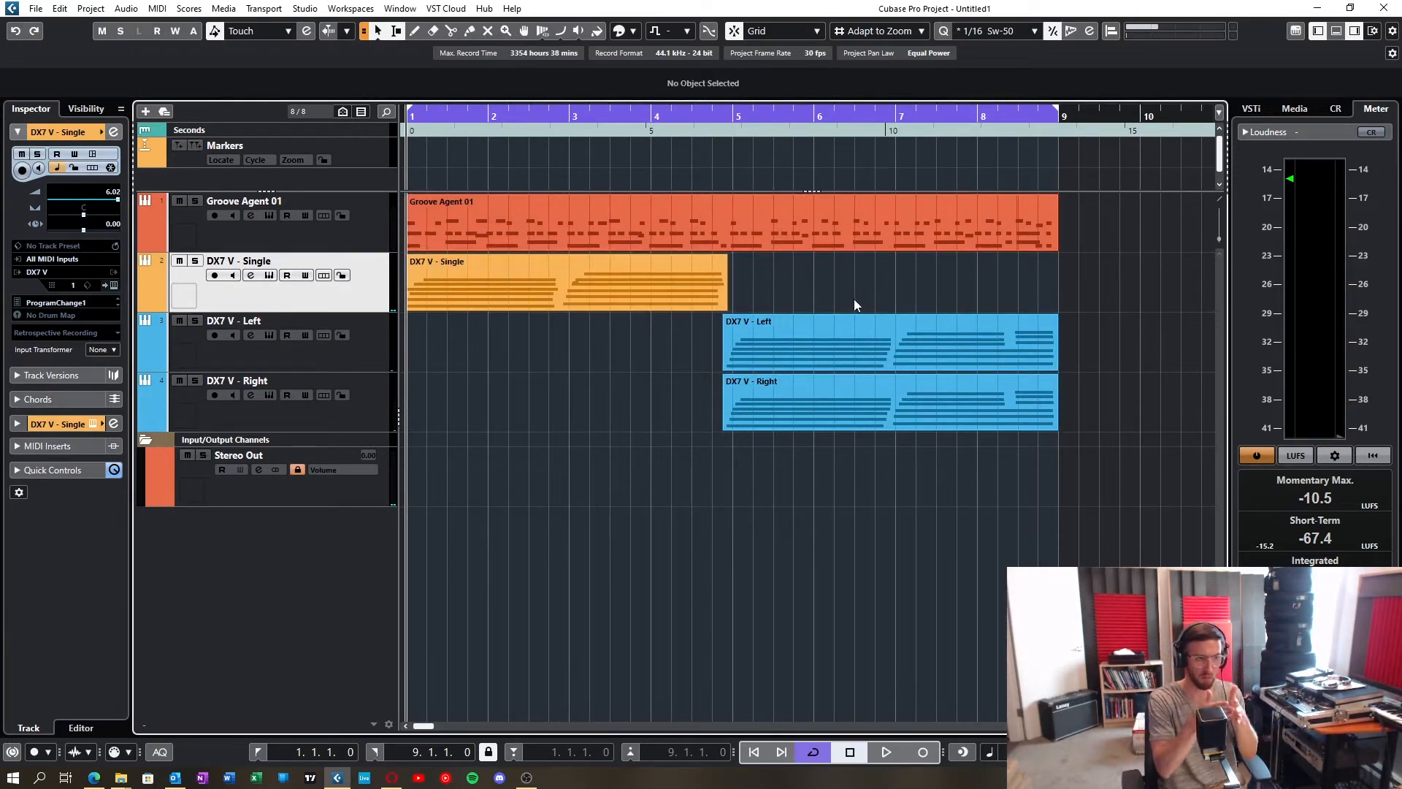
# Step: Select the DX7 V - Left track and the DX7 V - Left and Right clips to compare them with the Single clip
pyautogui.click(378, 352)
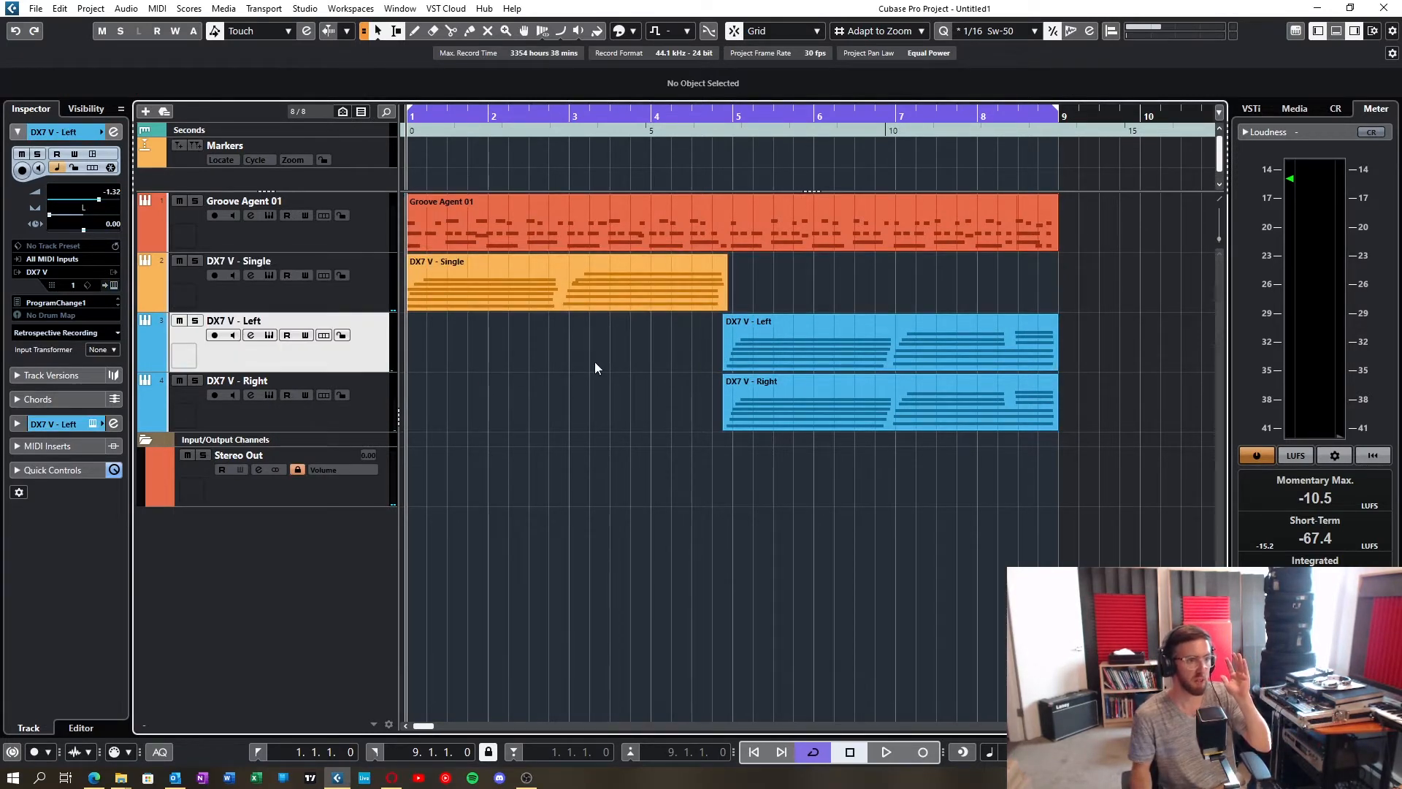
pyautogui.moveTo(595, 363); pyautogui.dragTo(822, 423)
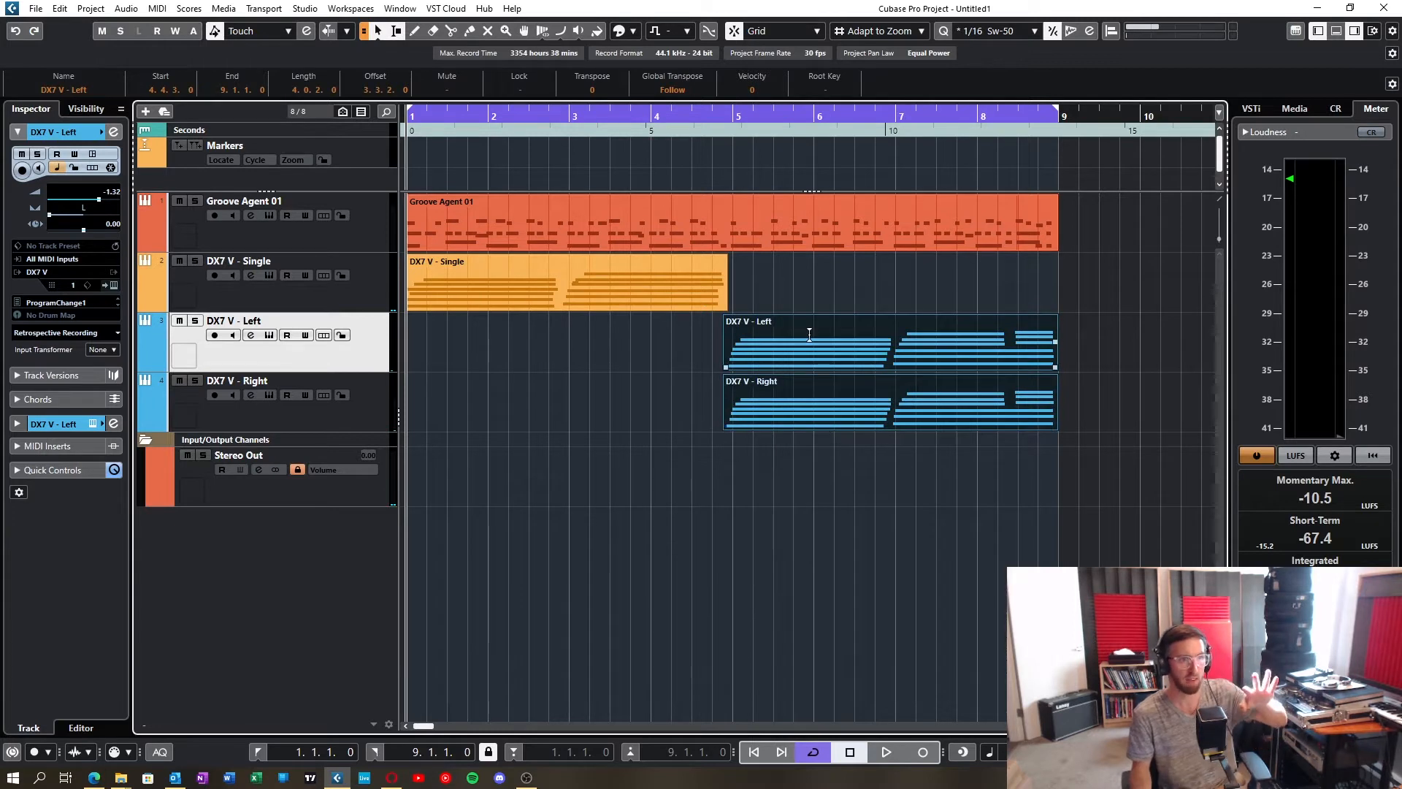
pyautogui.click(520, 276)
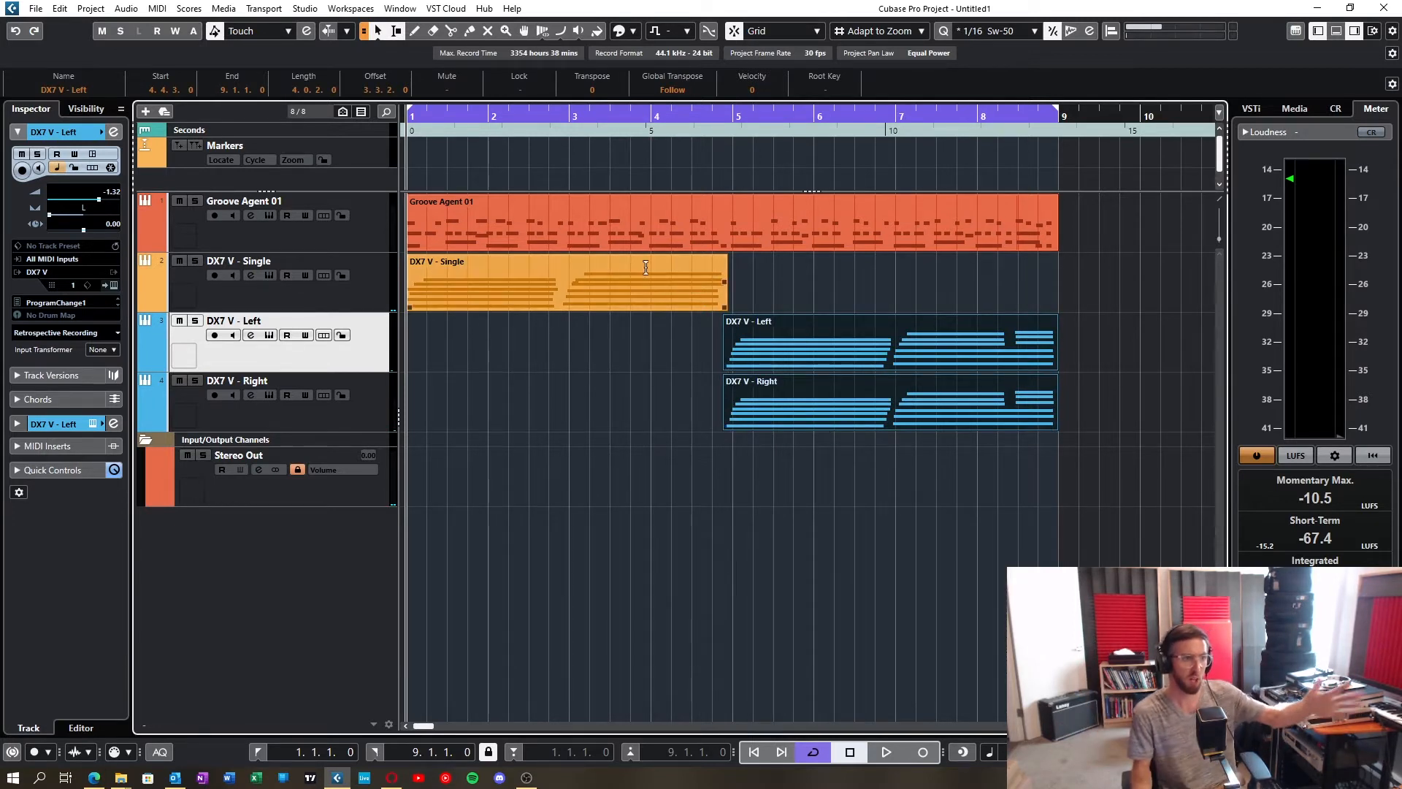
pyautogui.click(580, 219)
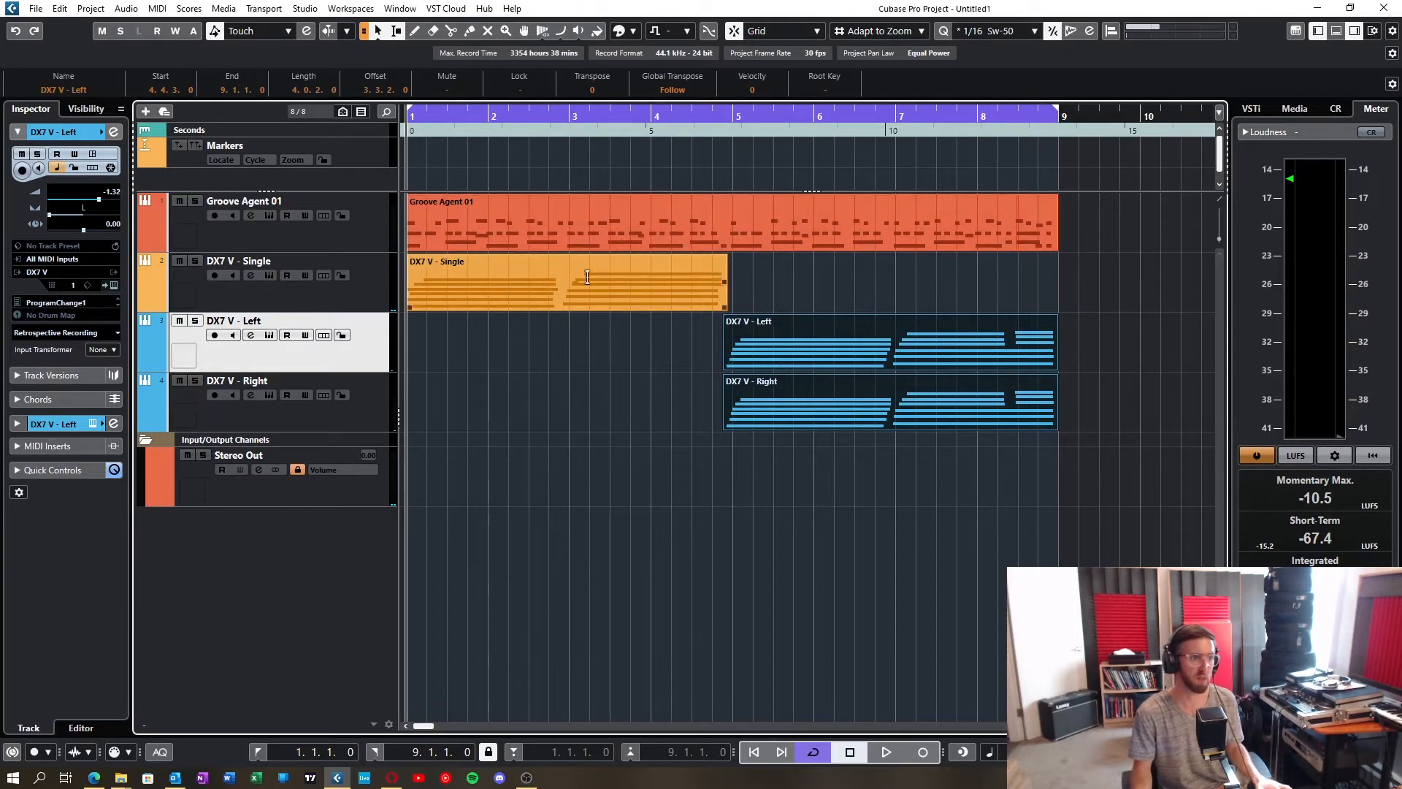
pyautogui.click(585, 276)
# Step: Clear the clip selection and play back the arrangement
pyautogui.click(817, 294)
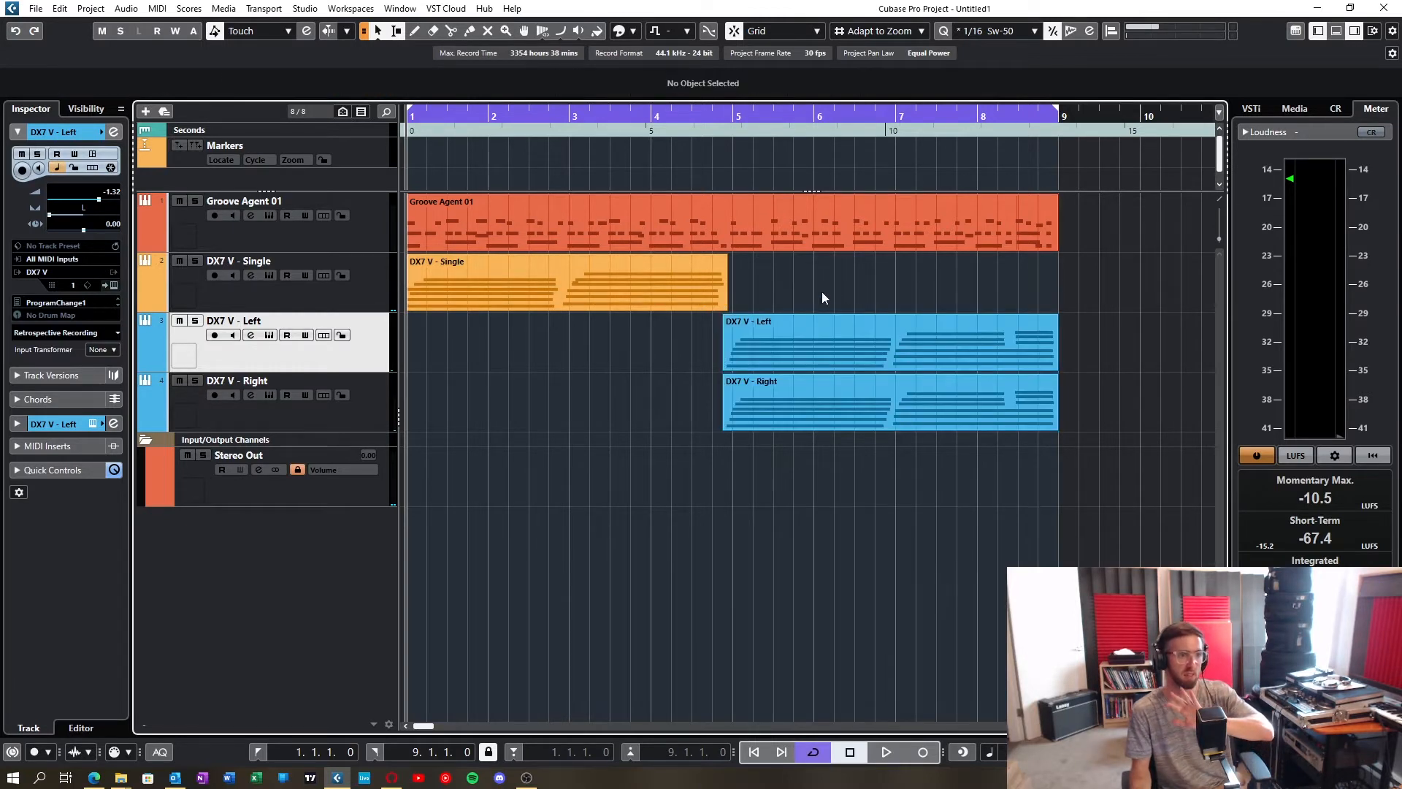
pyautogui.click(831, 349)
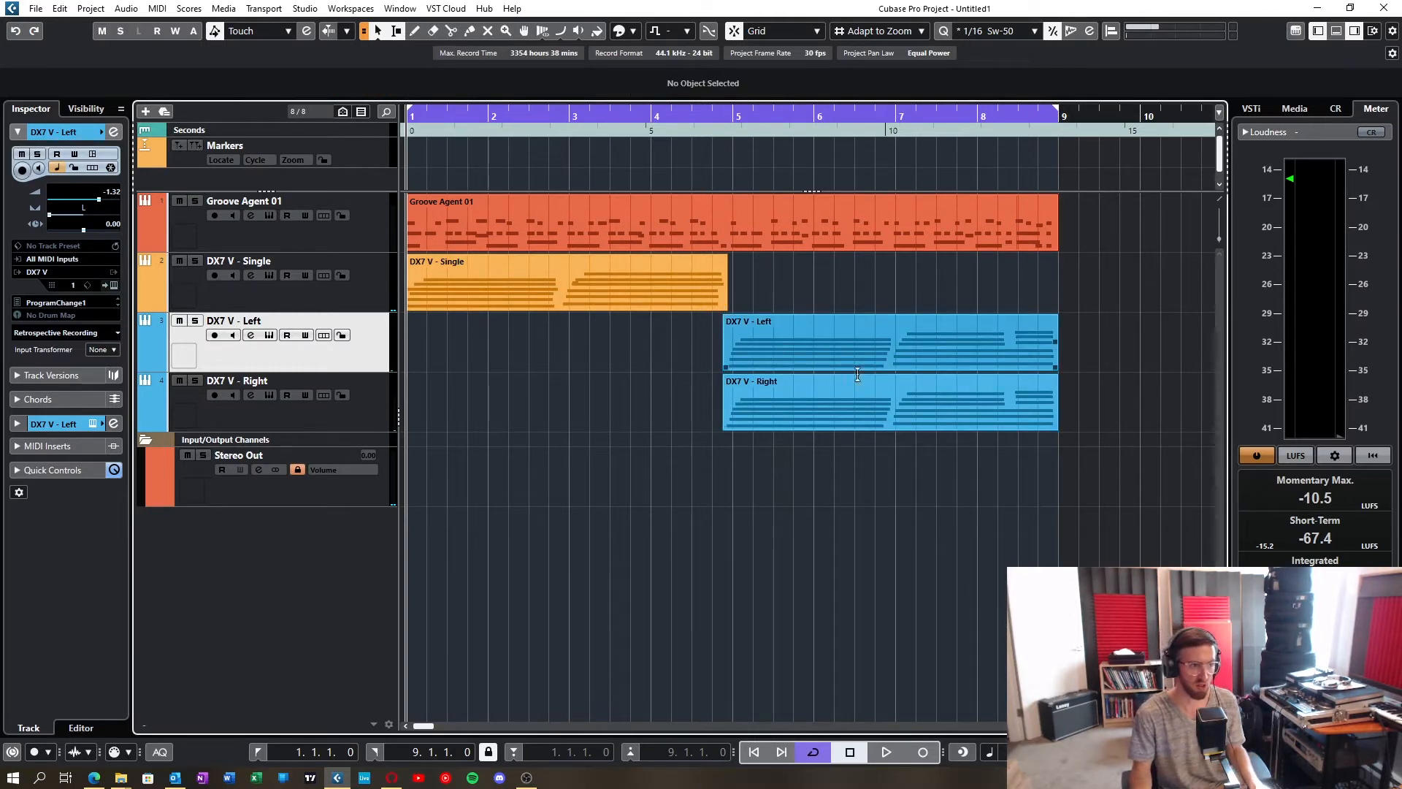
pyautogui.click(790, 576)
pyautogui.press('space')
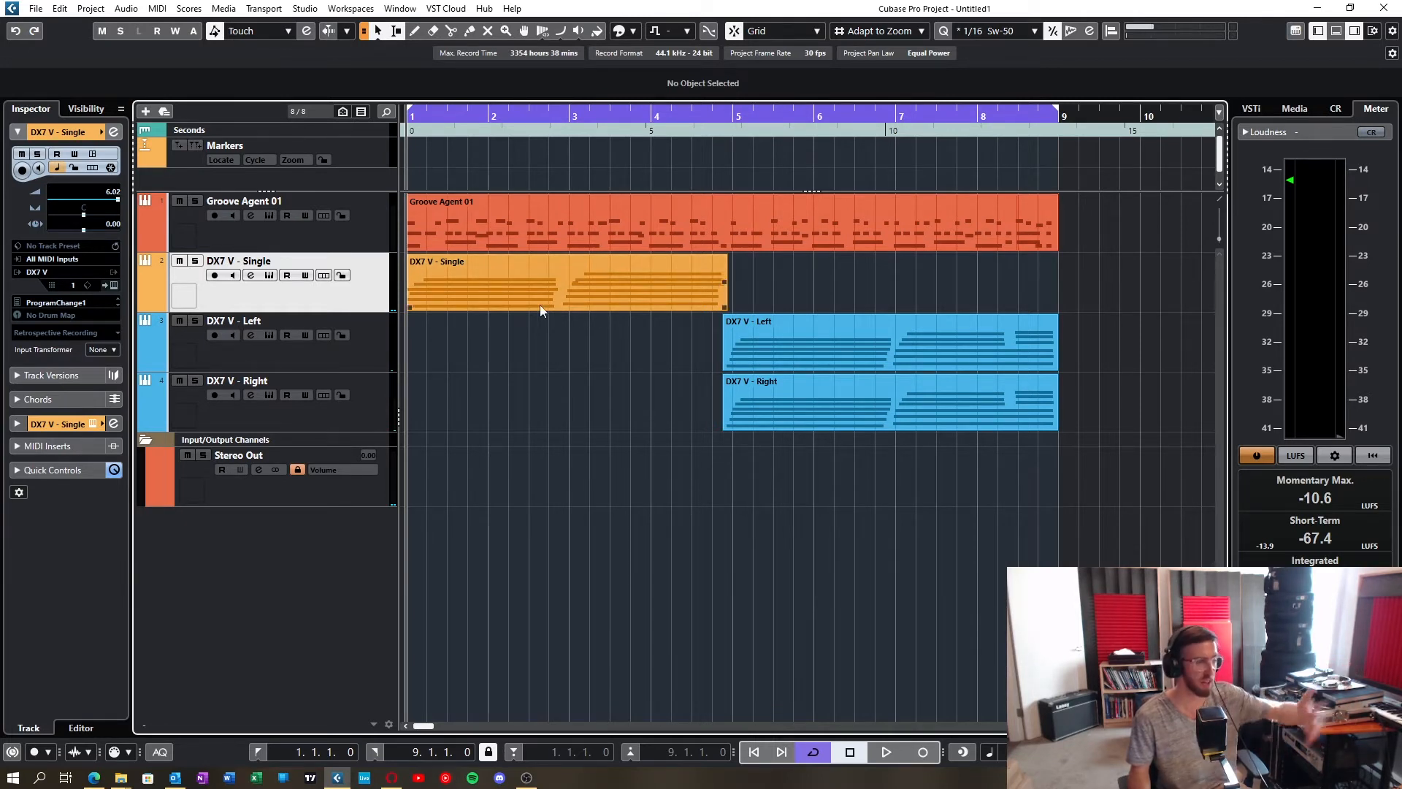
# Step: Reopen the DX7 V - Single instrument to view its STRINGS 1 patch, and close it again
pyautogui.click(270, 277)
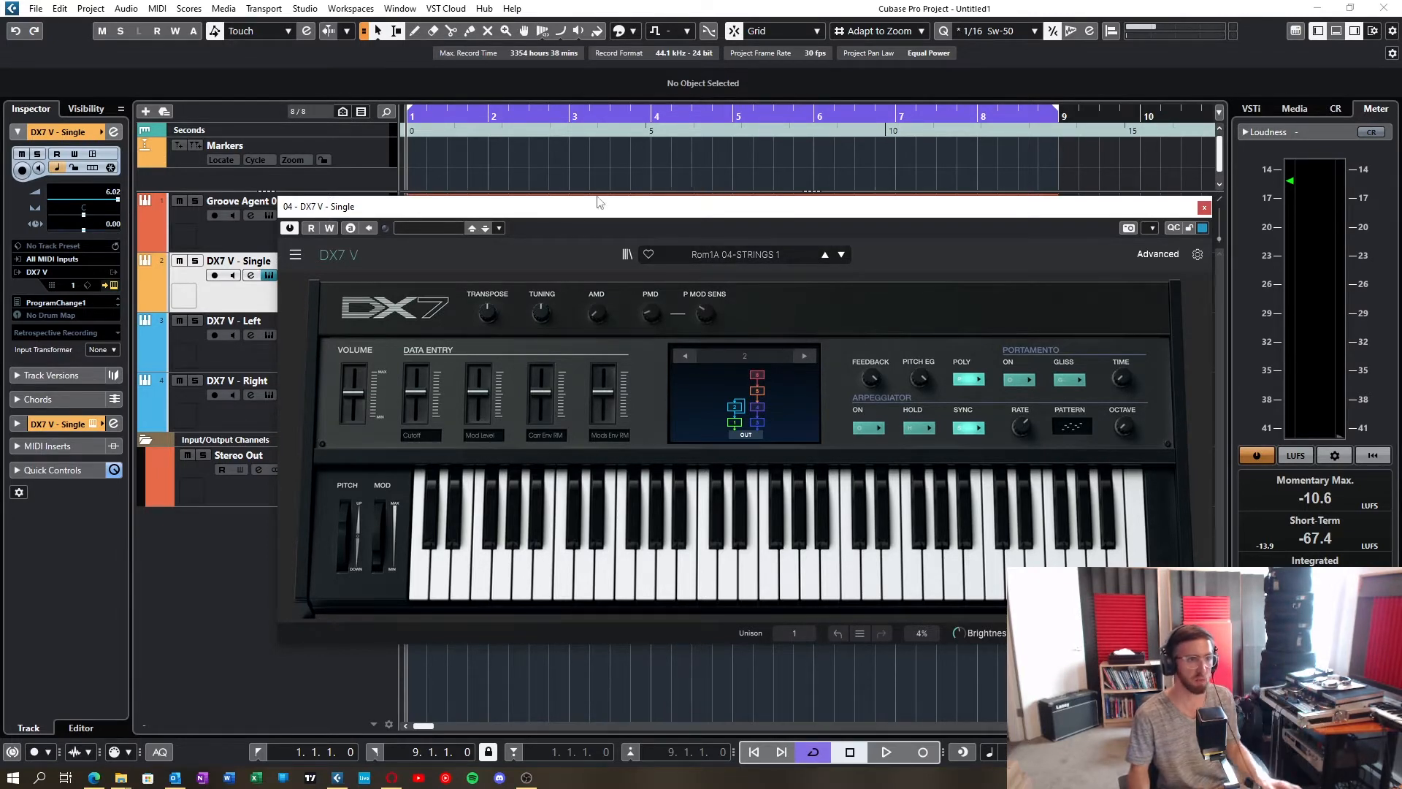
pyautogui.moveTo(628, 207); pyautogui.dragTo(1128, 198)
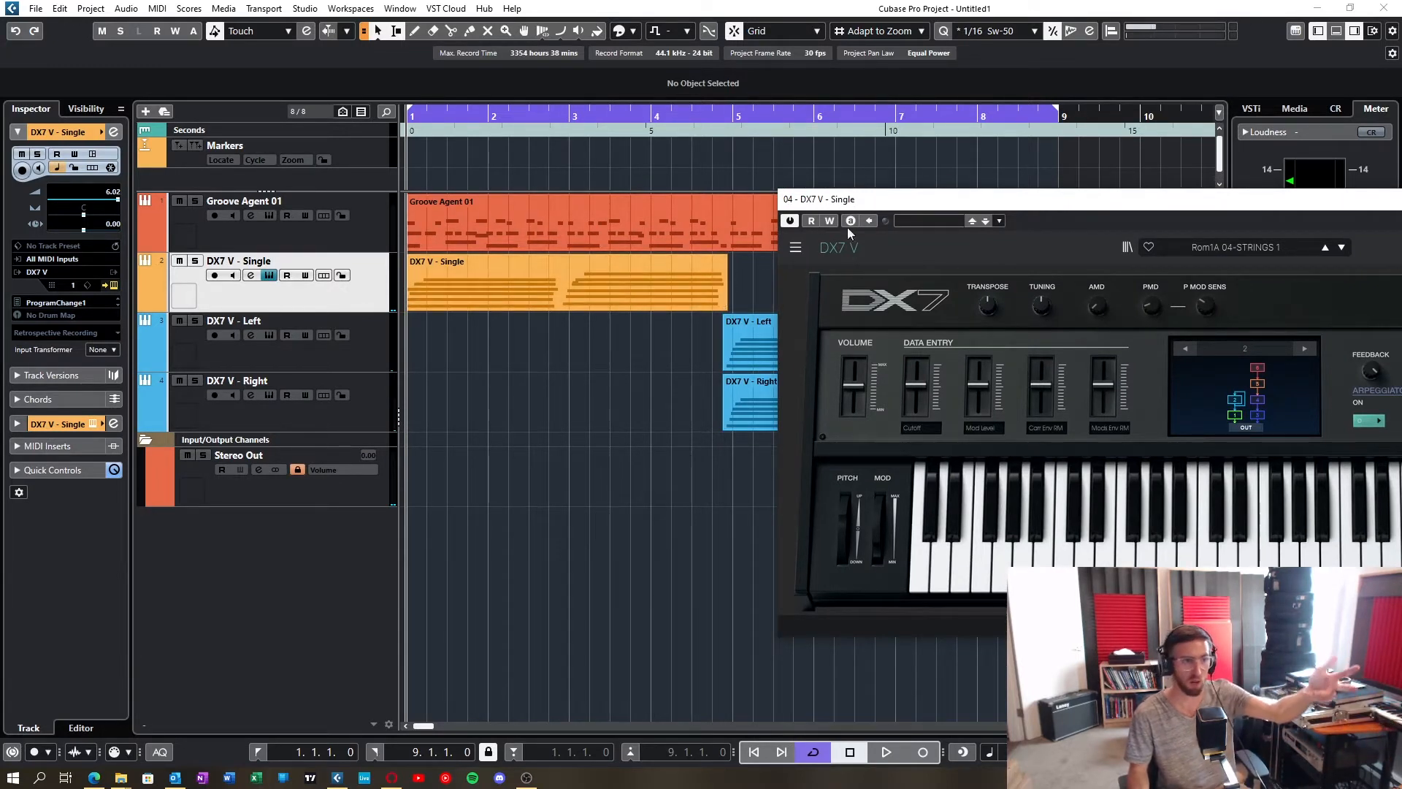
pyautogui.moveTo(927, 198); pyautogui.dragTo(432, 162)
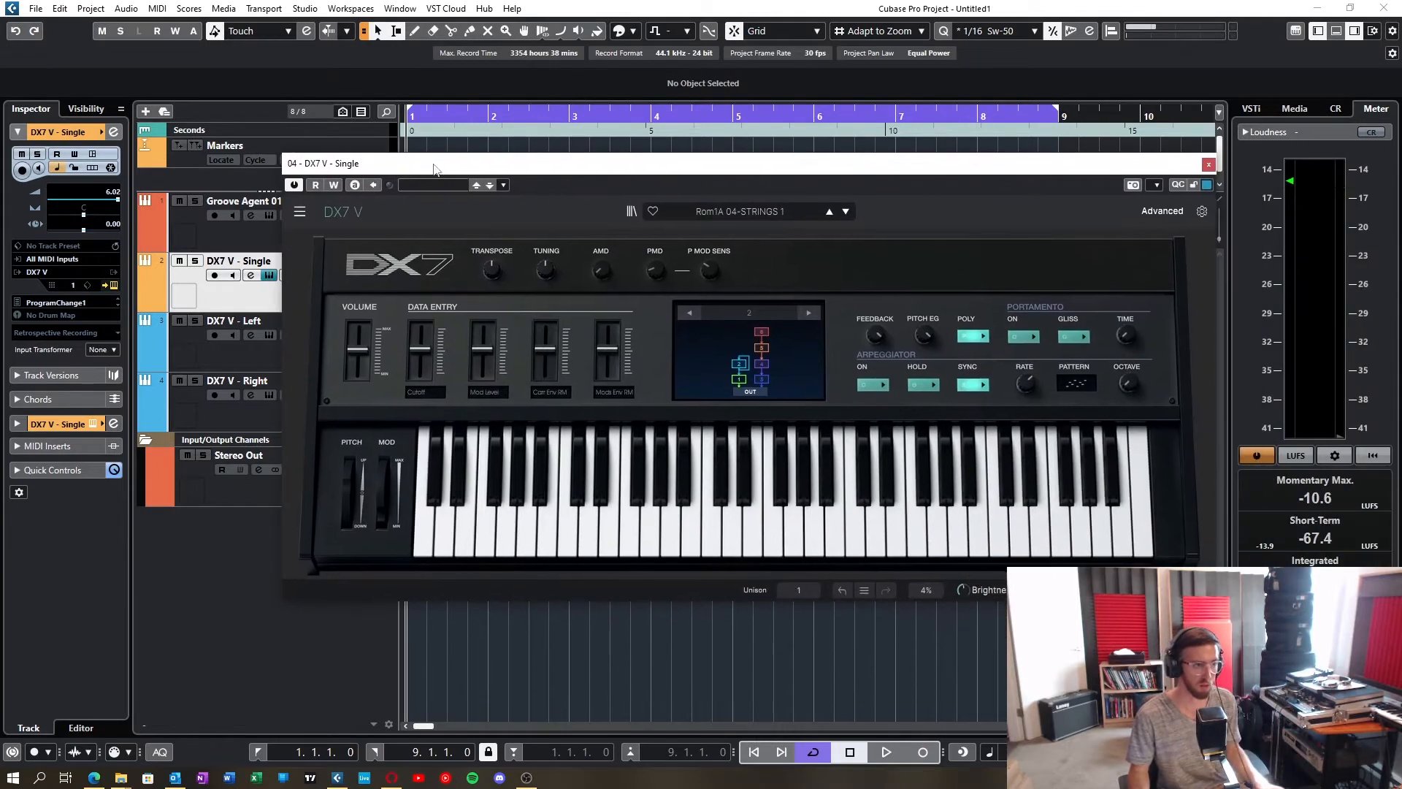
pyautogui.click(1208, 165)
# Step: Open the instrument windows of the DX7 V - Left and DX7 V - Right tracks and offset them for comparison
pyautogui.click(387, 350)
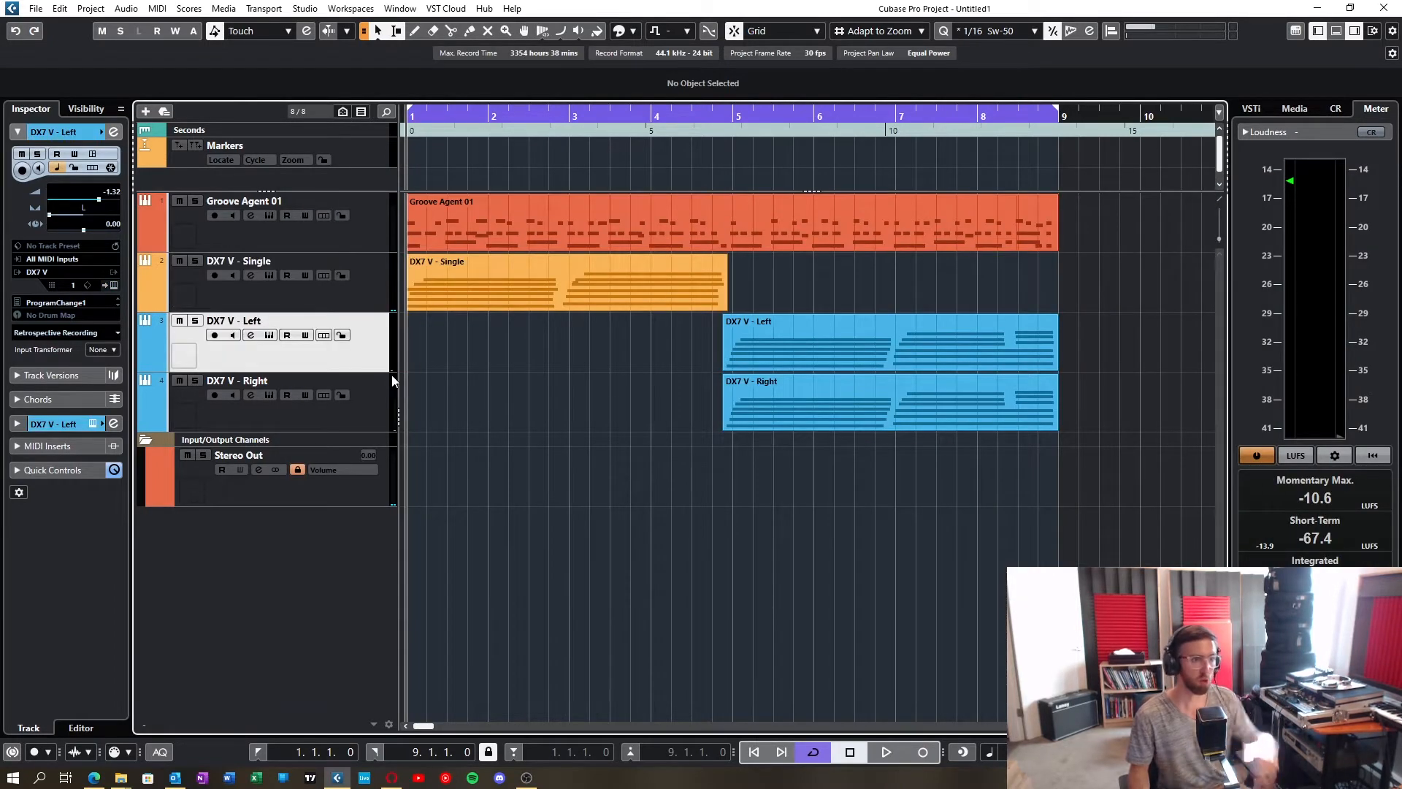
pyautogui.click(270, 335)
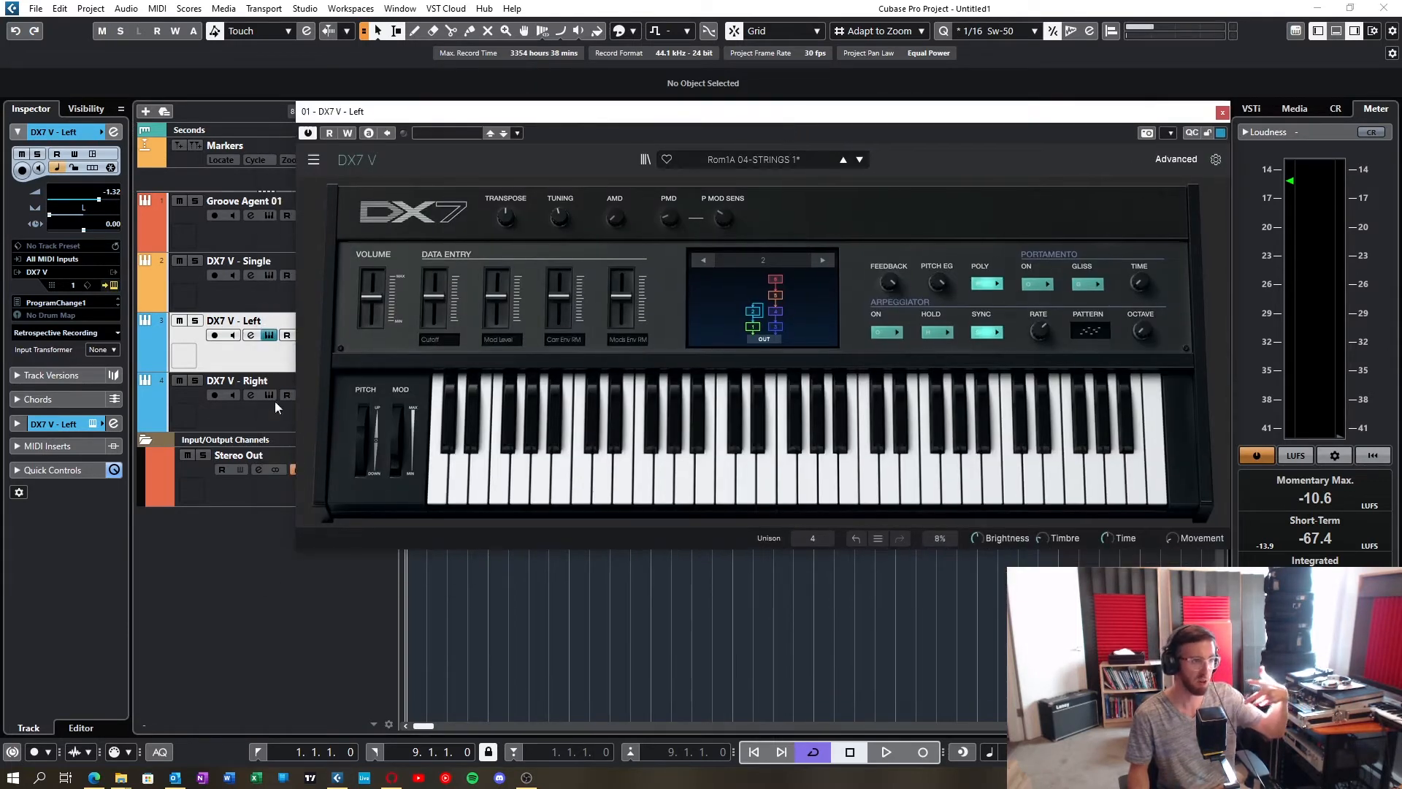
pyautogui.click(269, 395)
pyautogui.moveTo(774, 244); pyautogui.dragTo(935, 303)
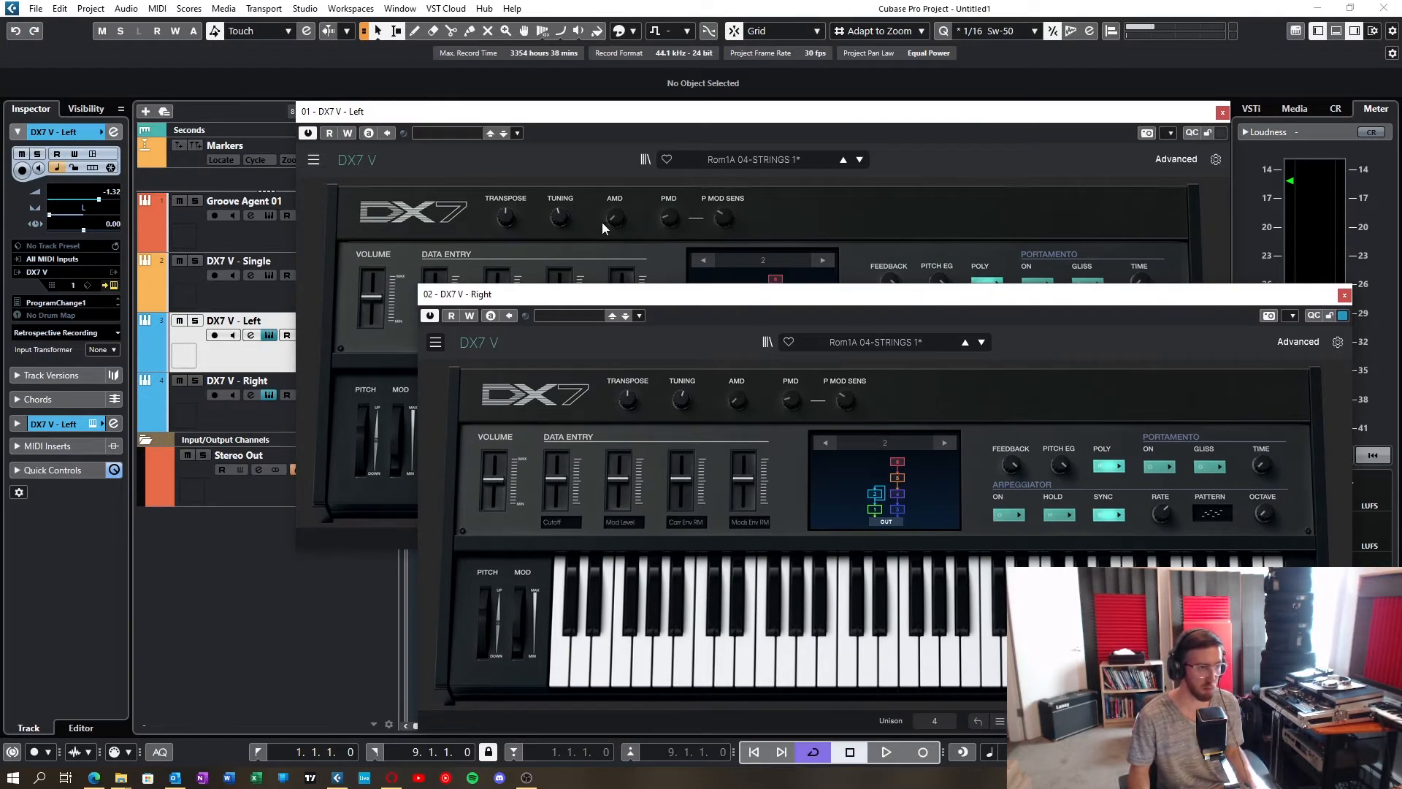
pyautogui.moveTo(592, 115); pyautogui.dragTo(653, 112)
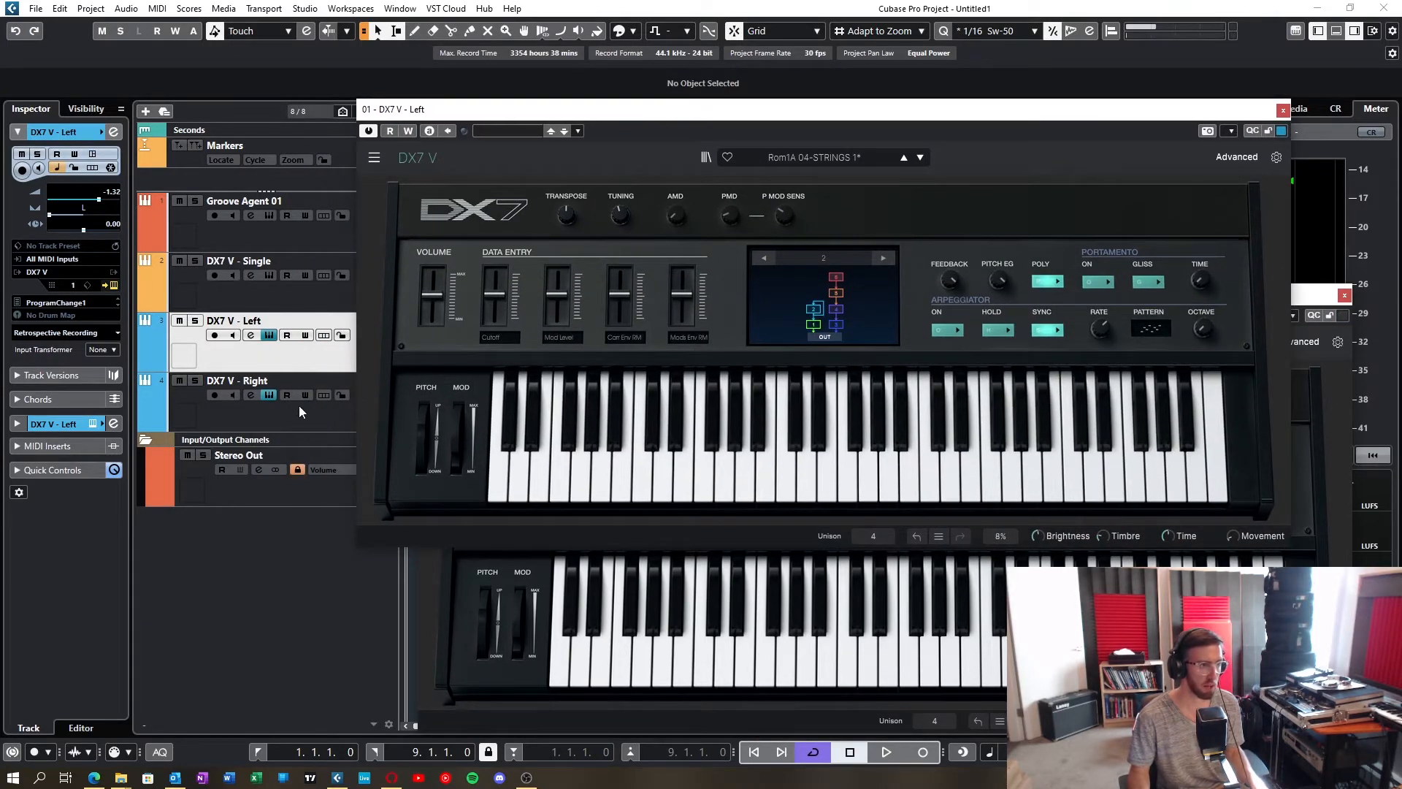
# Step: Check the master tuning on the Left and Right DX7 V instruments
pyautogui.click(295, 416)
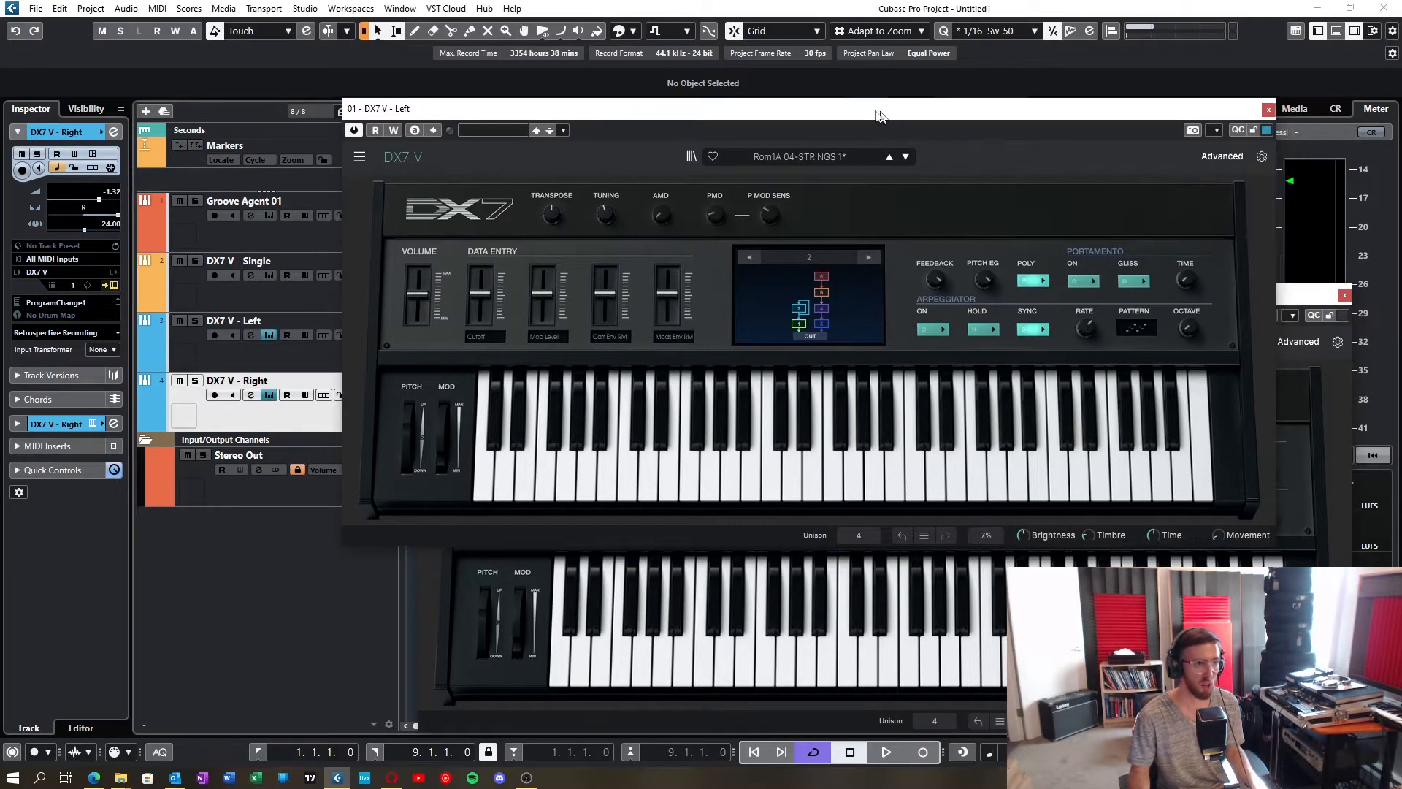
pyautogui.moveTo(876, 109); pyautogui.dragTo(611, 100)
pyautogui.moveTo(358, 210)
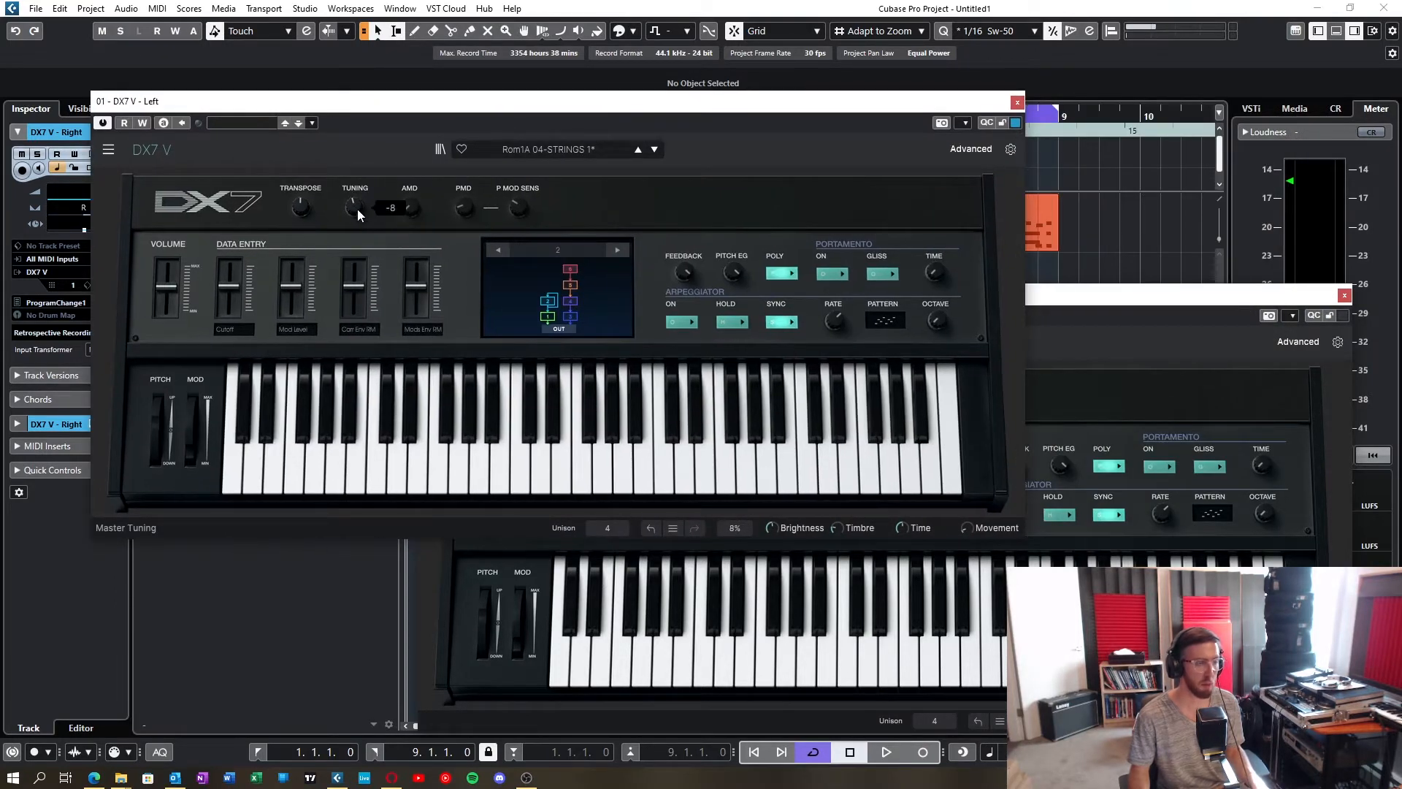
pyautogui.click(1049, 295)
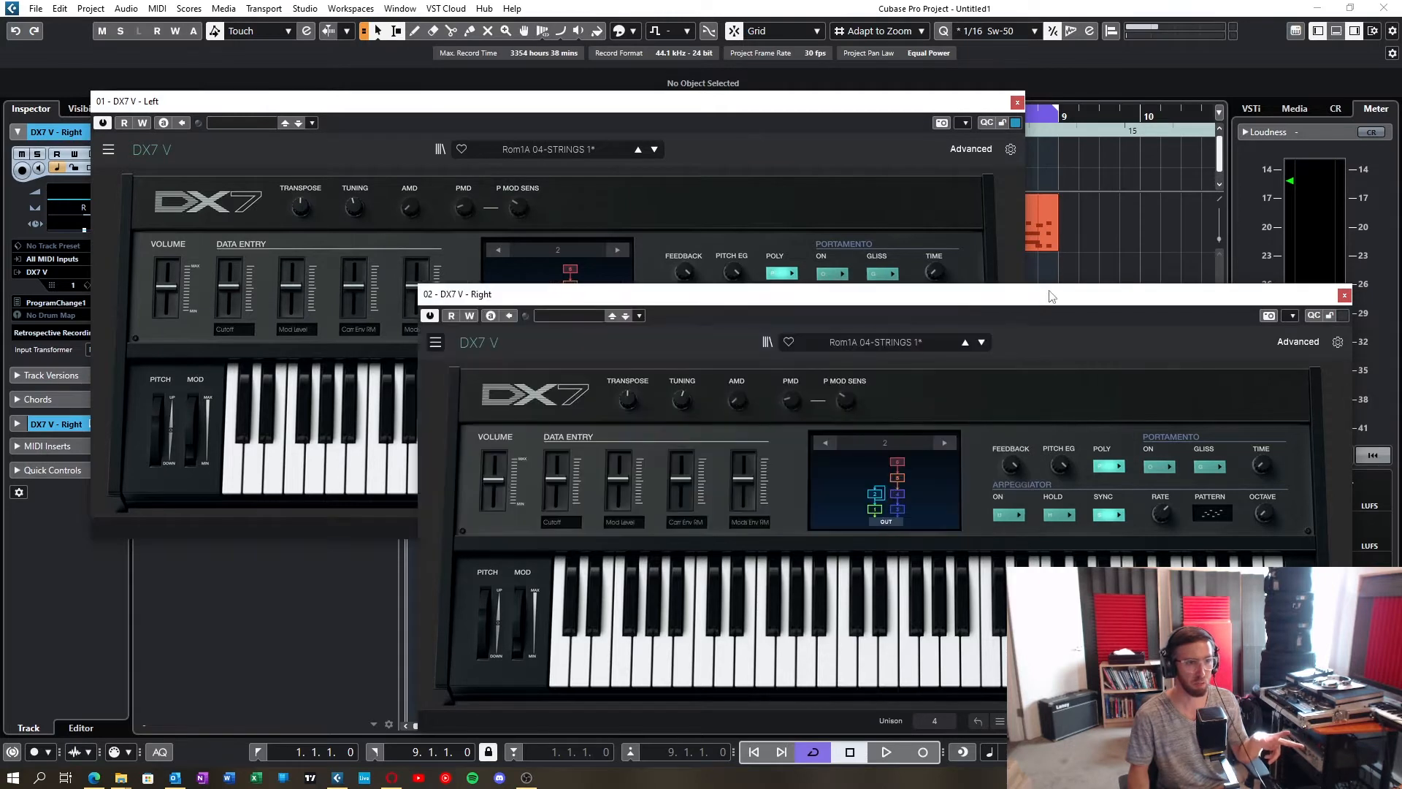
pyautogui.moveTo(1050, 295); pyautogui.dragTo(1062, 296)
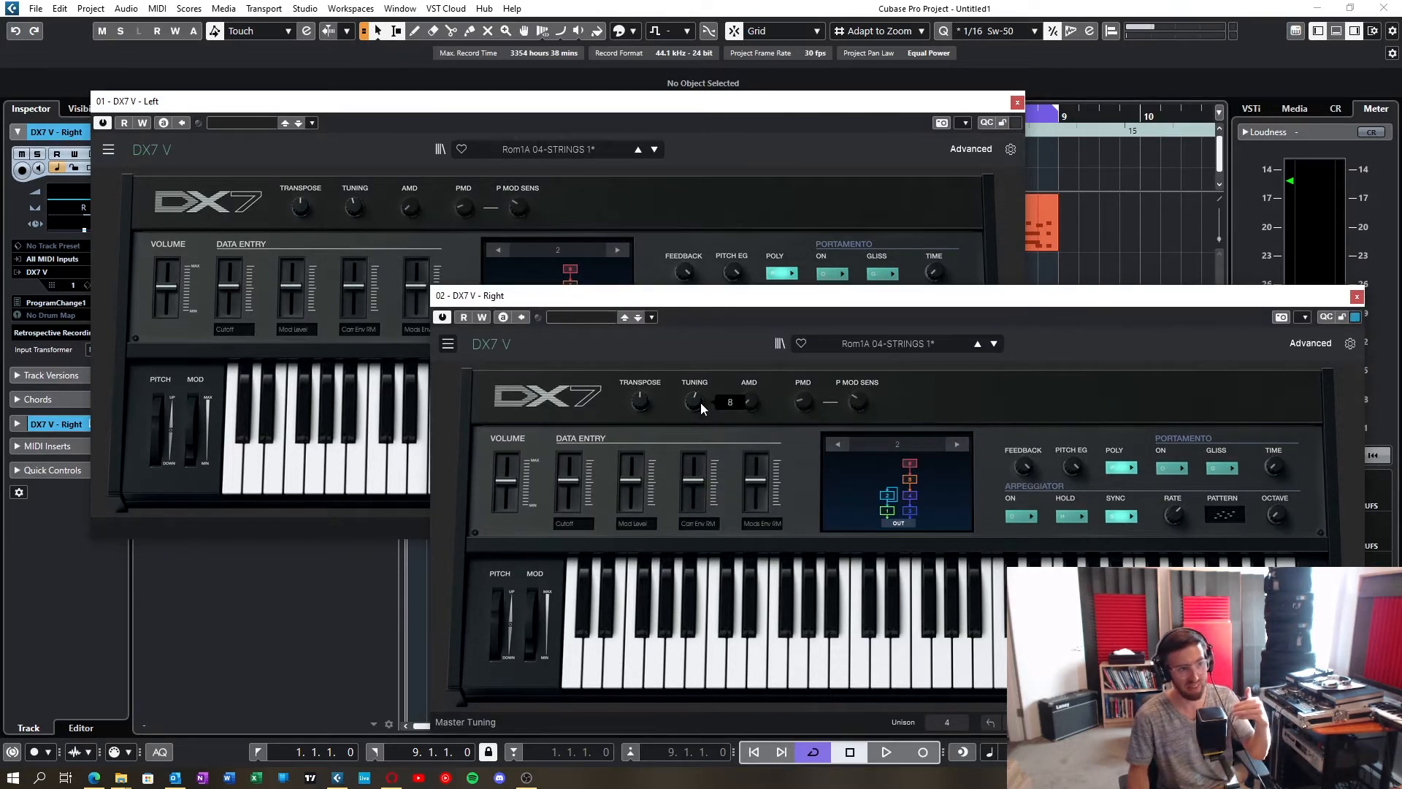
# Step: Move both synth windows clear of the track list and compare the pan and track delay of the DX7 V - Left and Right tracks
pyautogui.moveTo(780, 301); pyautogui.dragTo(960, 303)
pyautogui.moveTo(763, 101); pyautogui.dragTo(1098, 106)
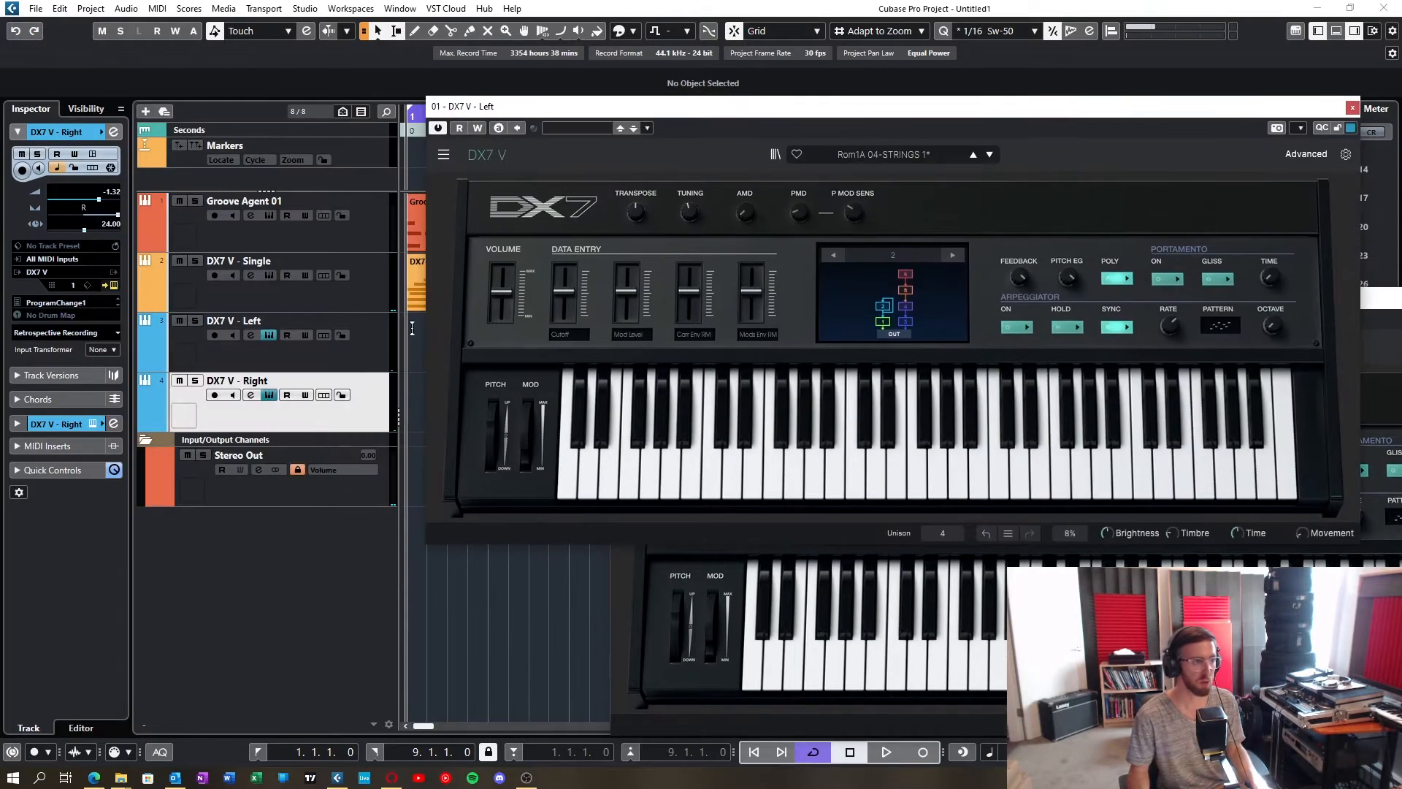
pyautogui.click(263, 353)
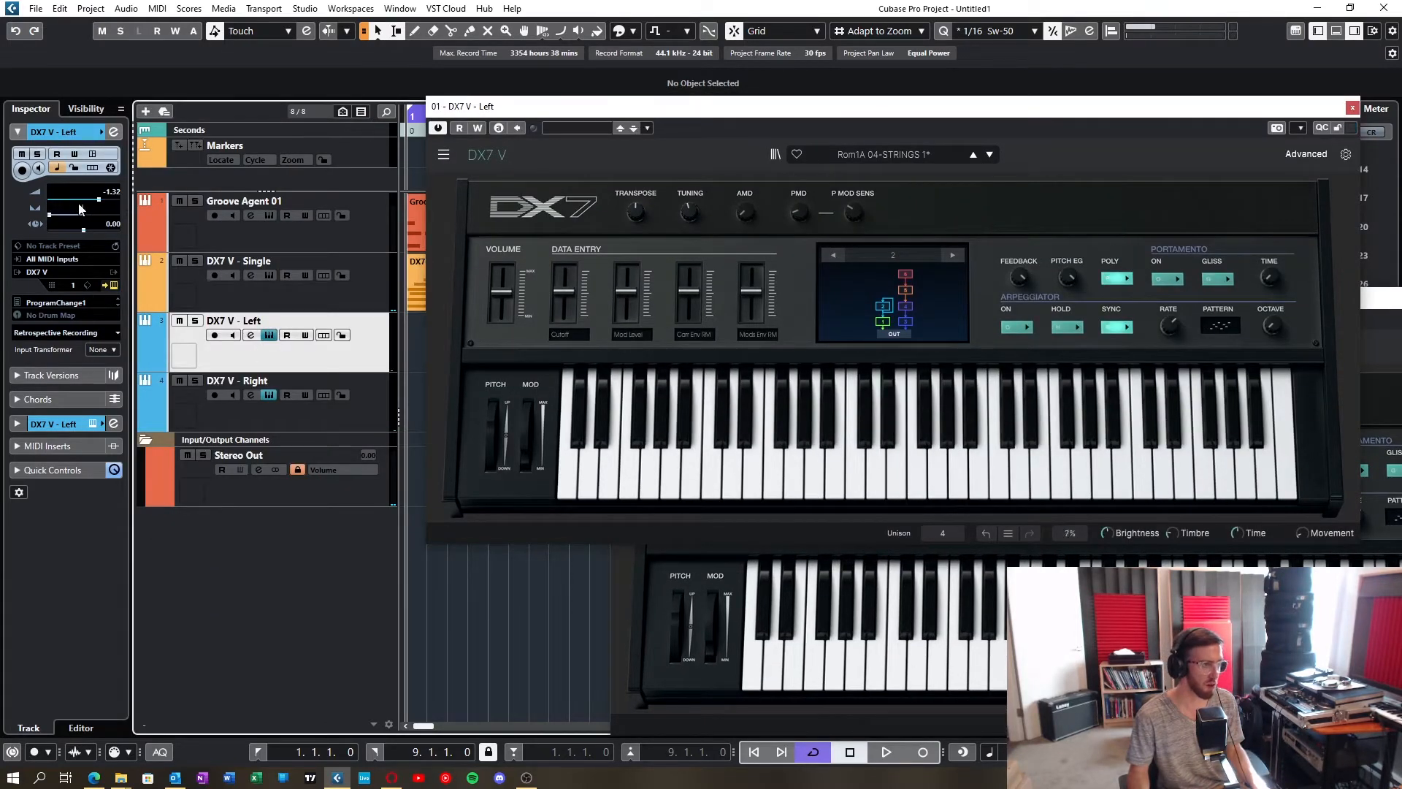
pyautogui.click(246, 418)
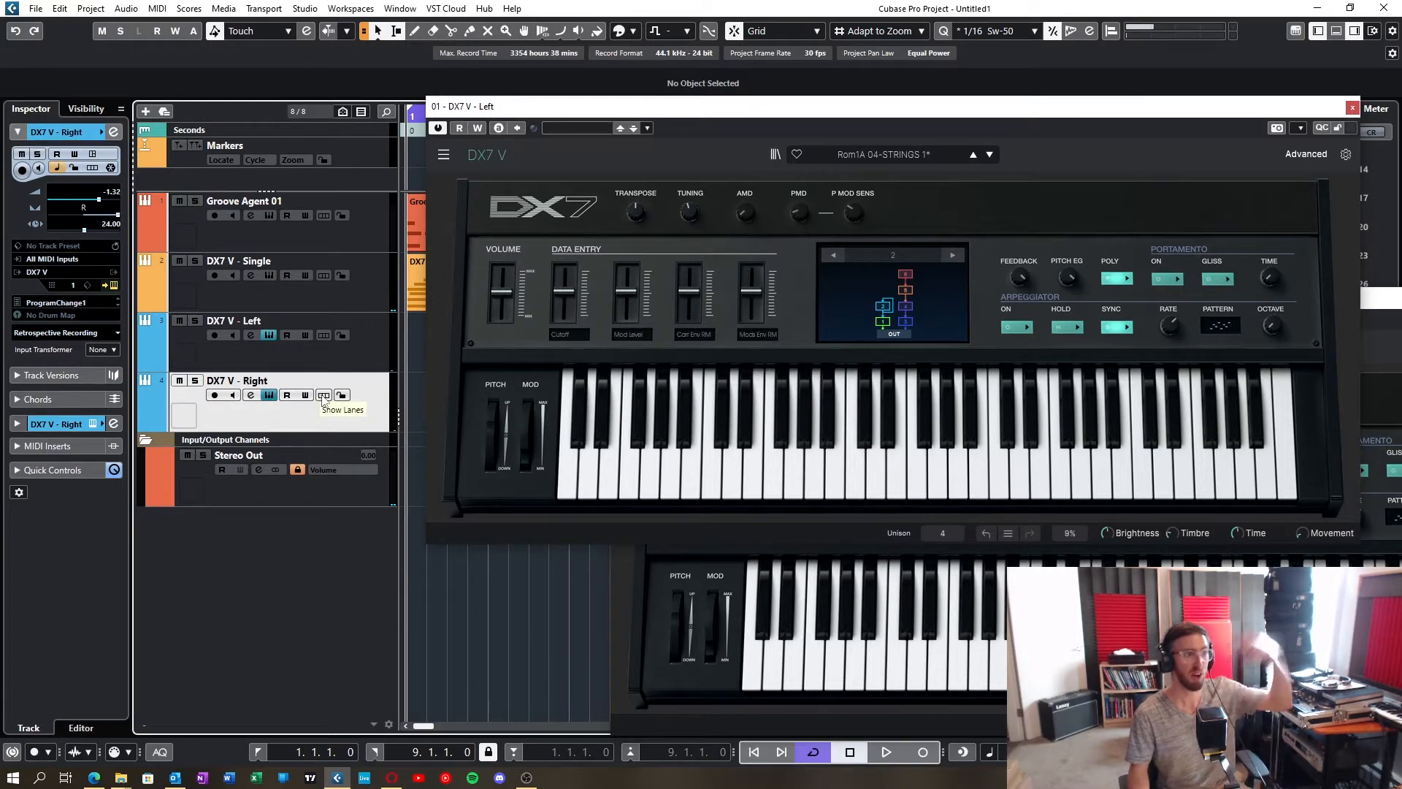
pyautogui.click(335, 359)
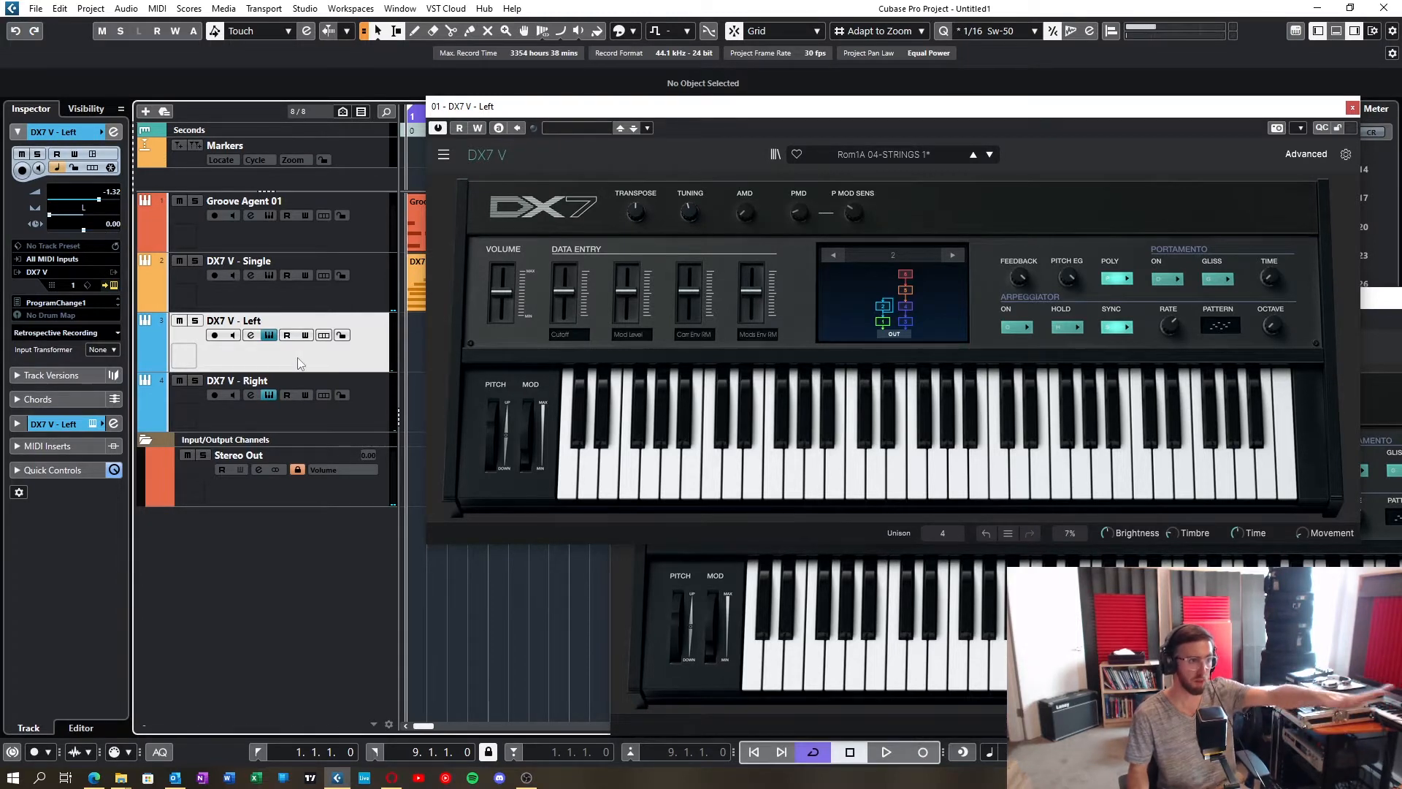
pyautogui.click(301, 419)
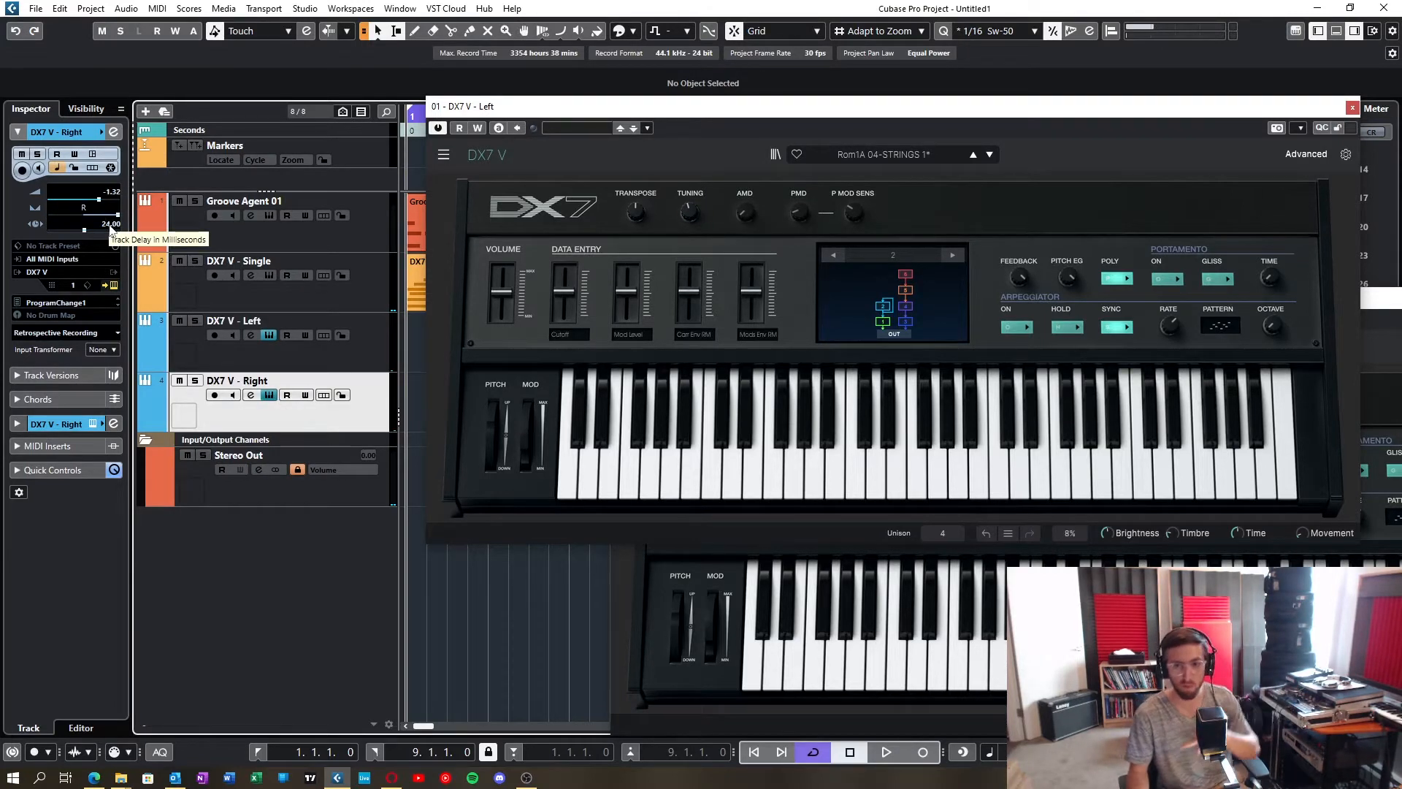
# Step: Open the DX7 V - Single instrument and check the unison voices in its settings, closing the settings when done
pyautogui.moveTo(1097, 113); pyautogui.dragTo(1135, 117)
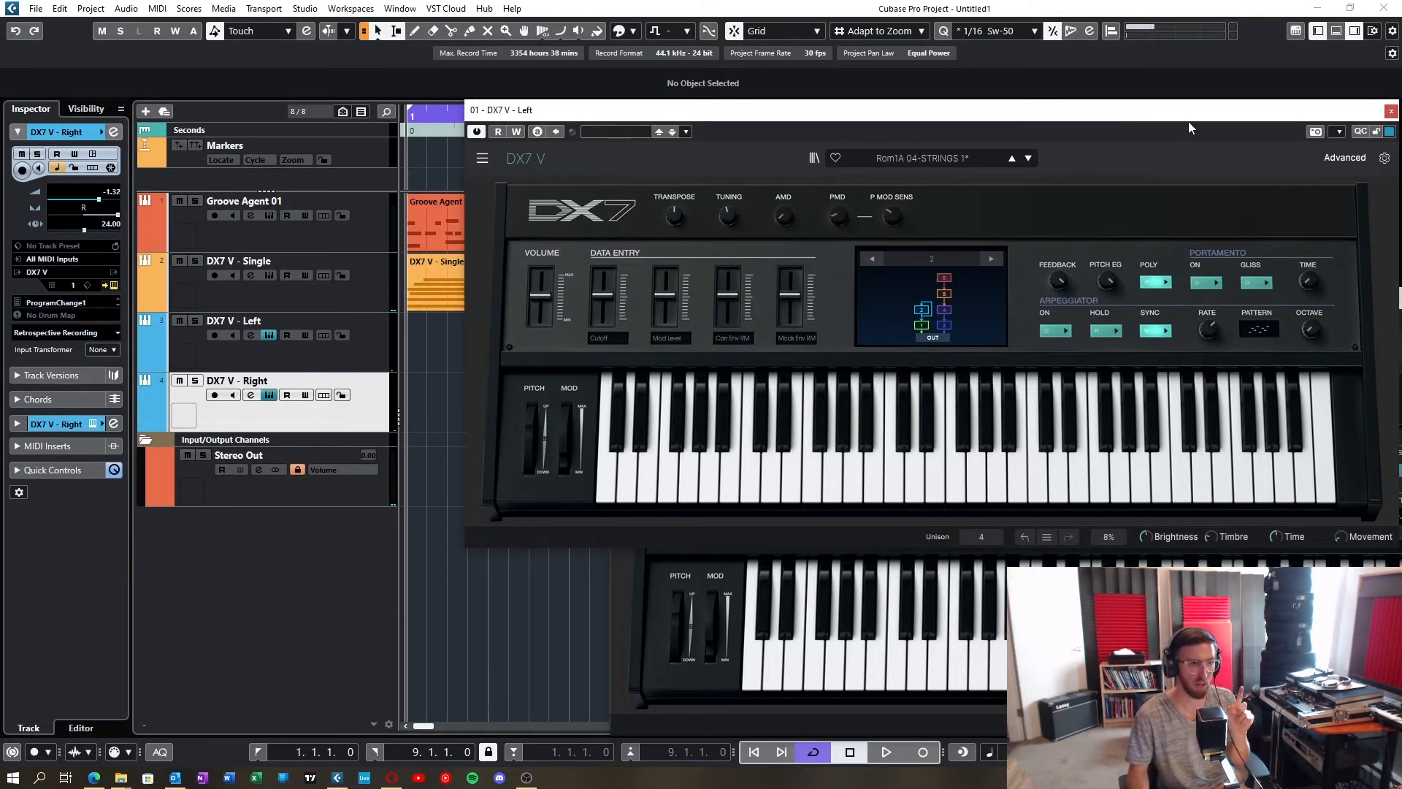
pyautogui.moveTo(1188, 119)
pyautogui.mouseDown()
pyautogui.moveTo(1245, 113)
pyautogui.moveTo(1204, 131)
pyautogui.mouseUp()
pyautogui.click(268, 276)
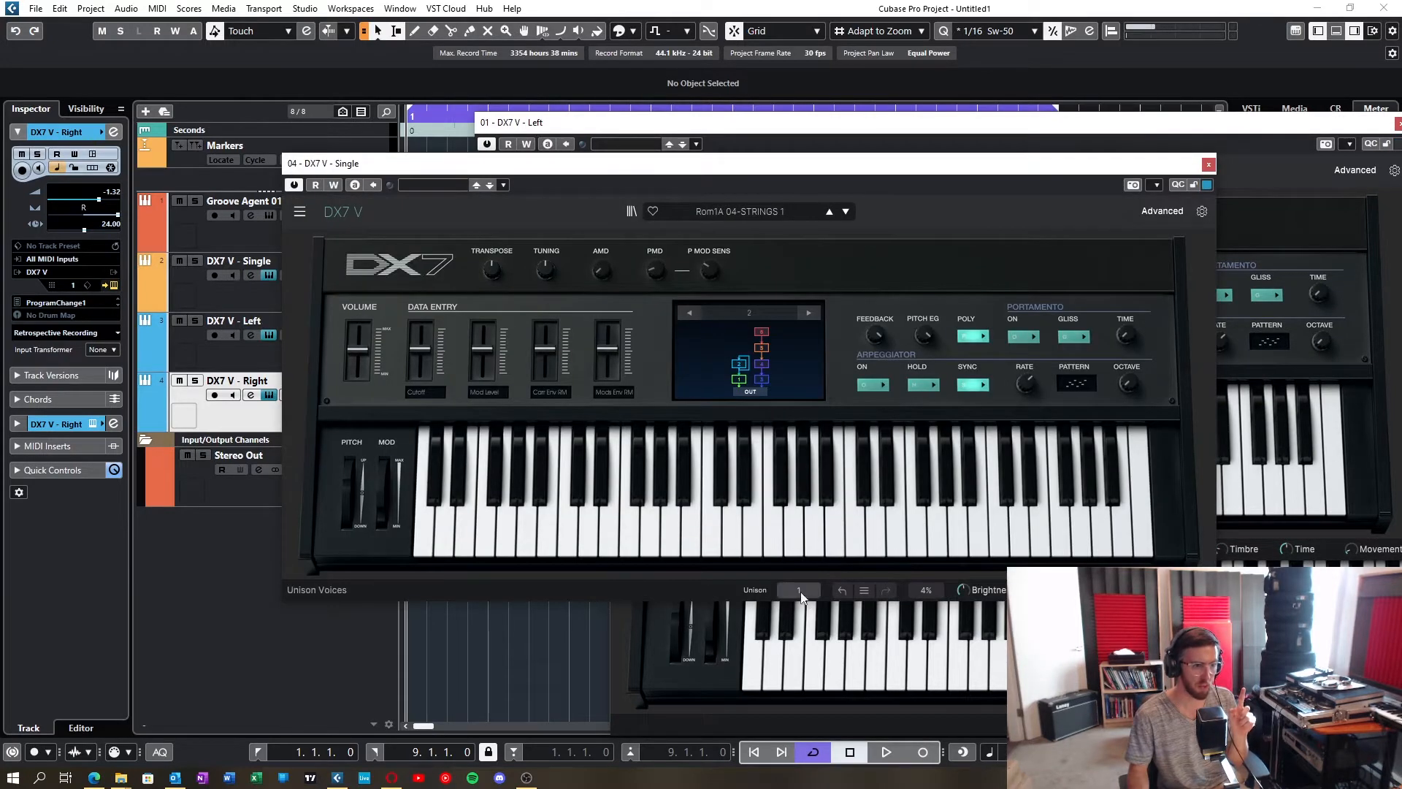
pyautogui.click(1202, 211)
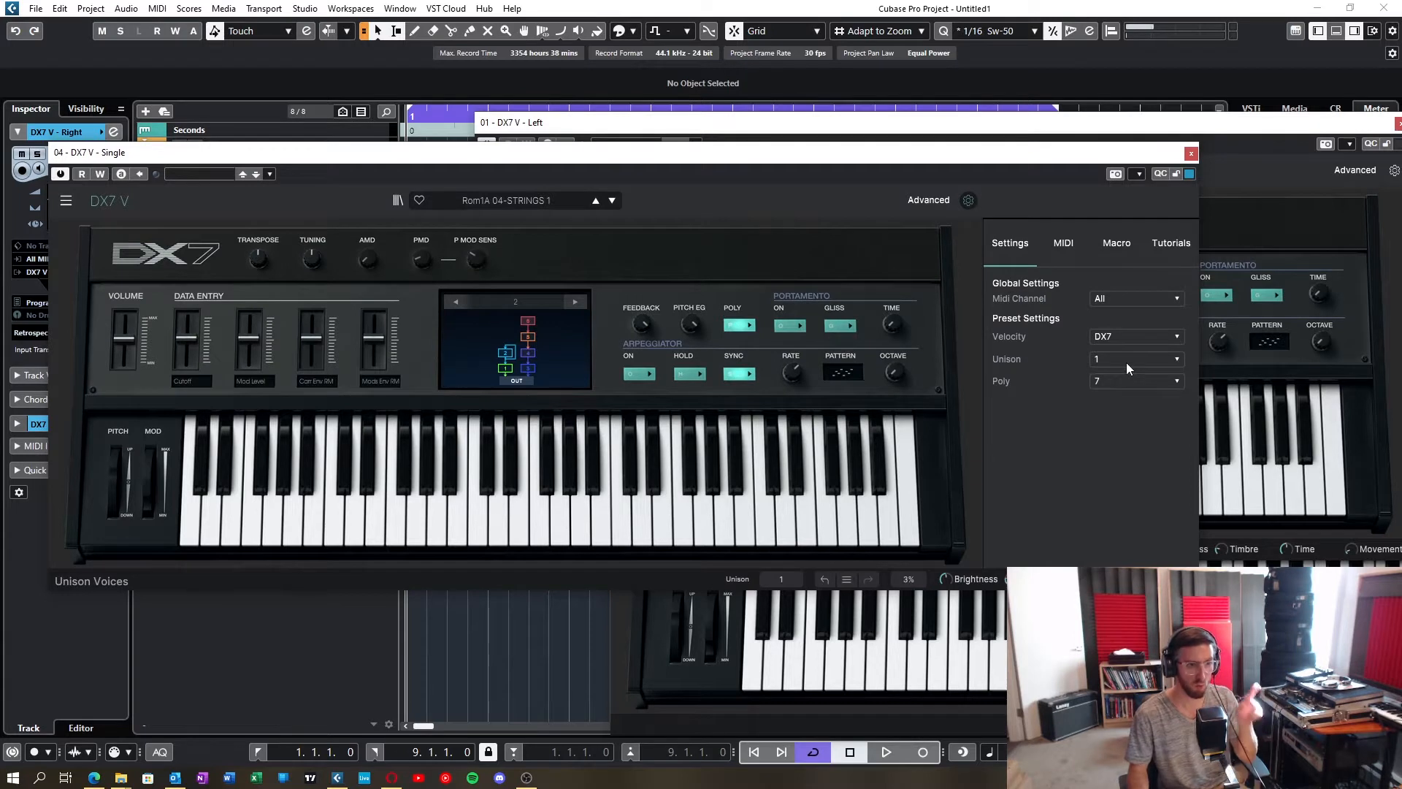
pyautogui.click(969, 201)
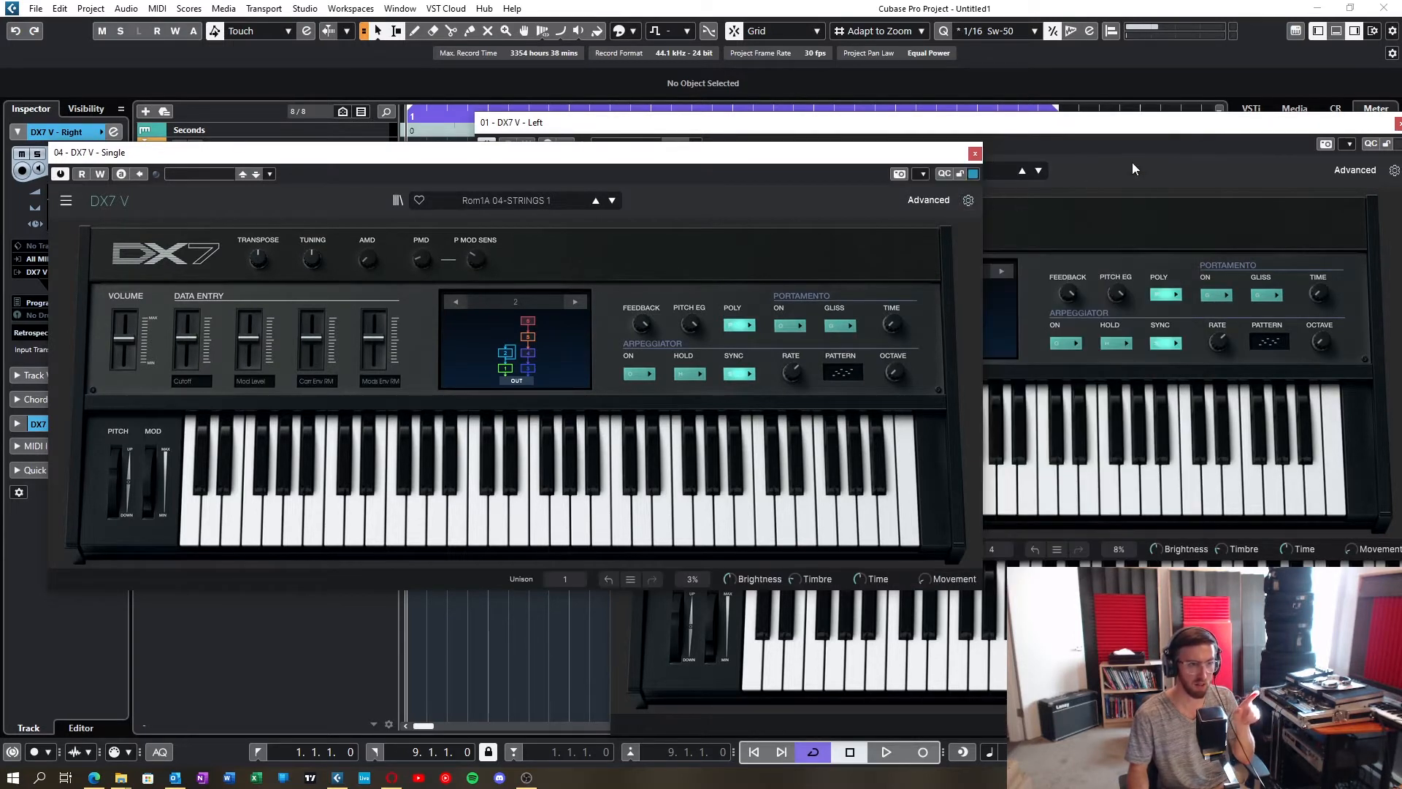
# Step: Open the DX7 V - Left instrument's settings and check its unison voices and polyphony options, keeping the current selections
pyautogui.click(1131, 170)
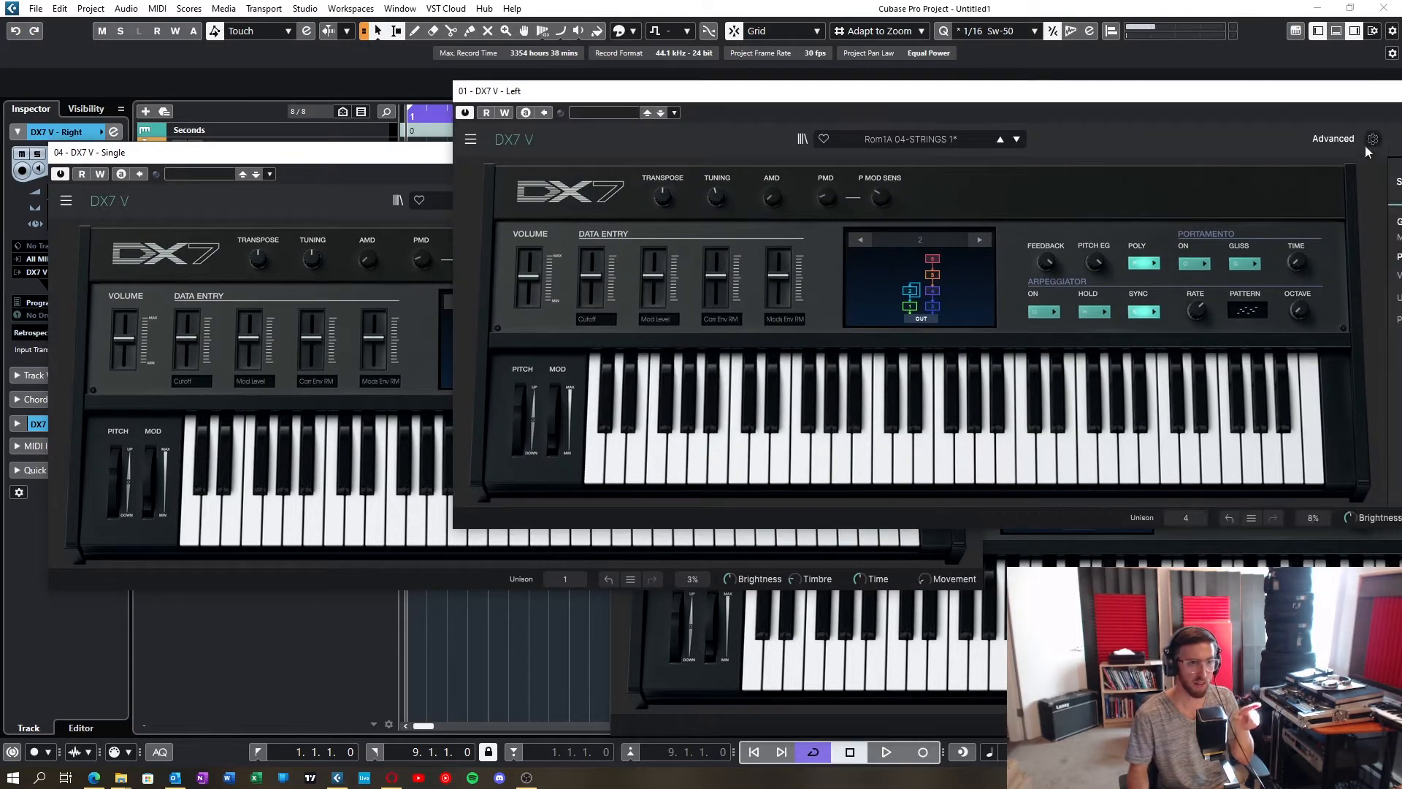
pyautogui.click(1371, 139)
pyautogui.click(1215, 295)
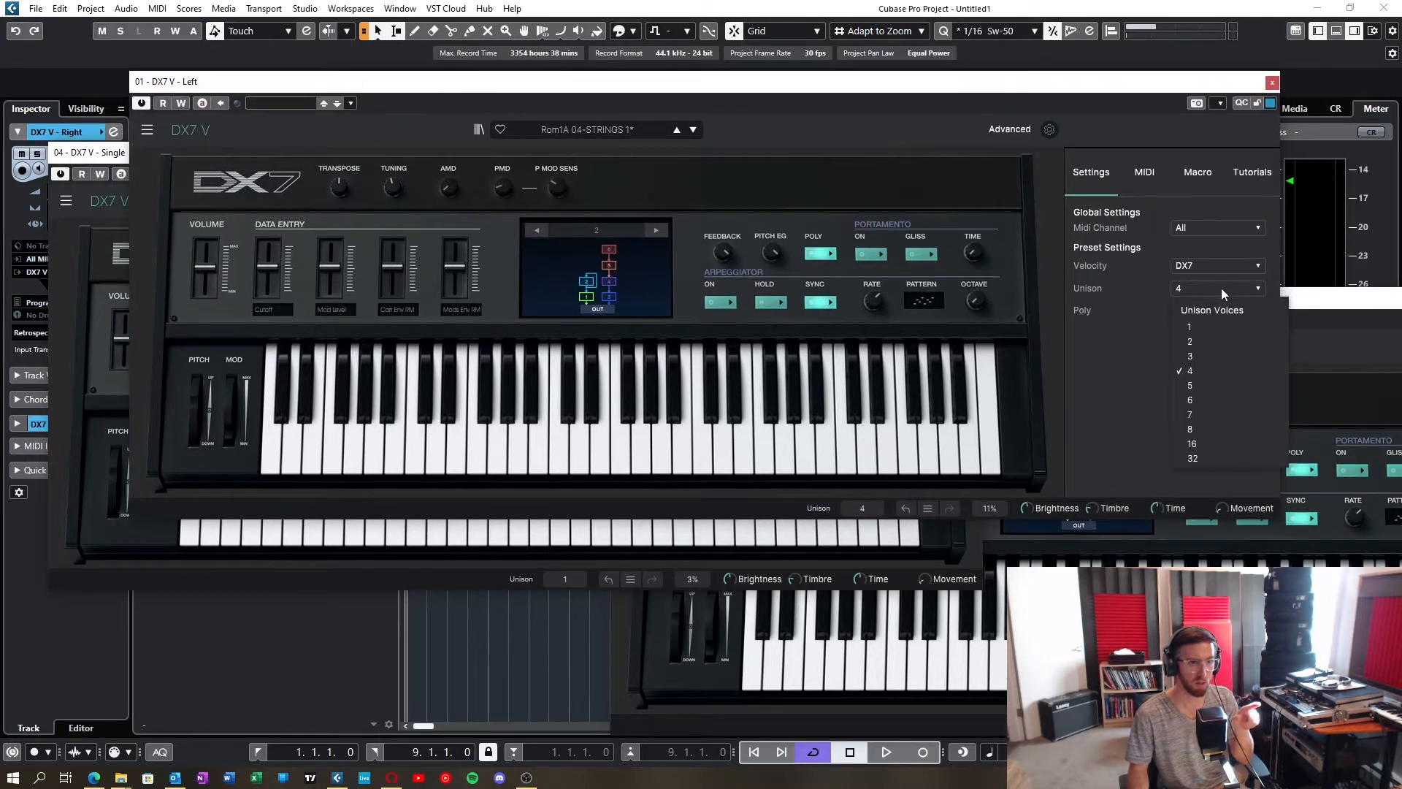
pyautogui.click(1202, 372)
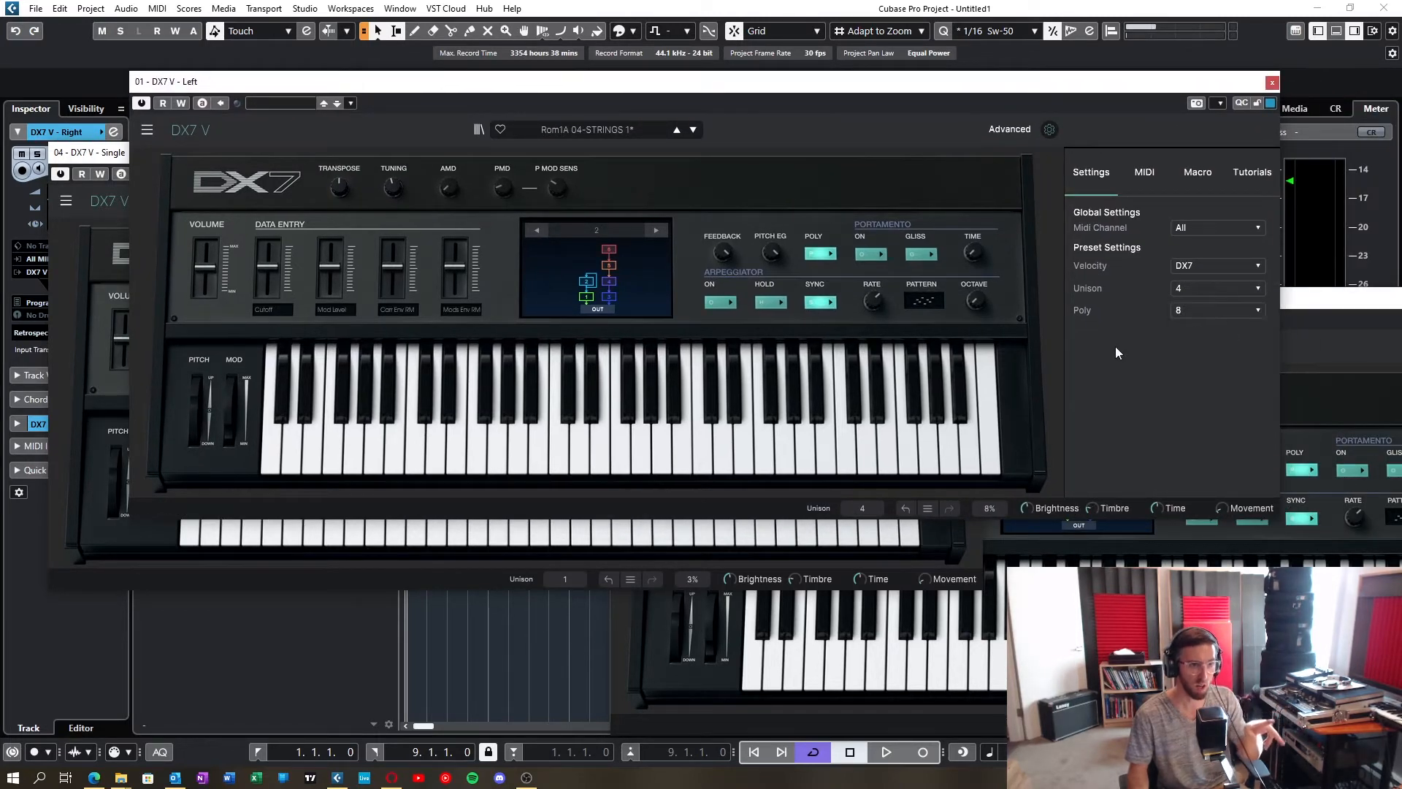
pyautogui.click(1203, 313)
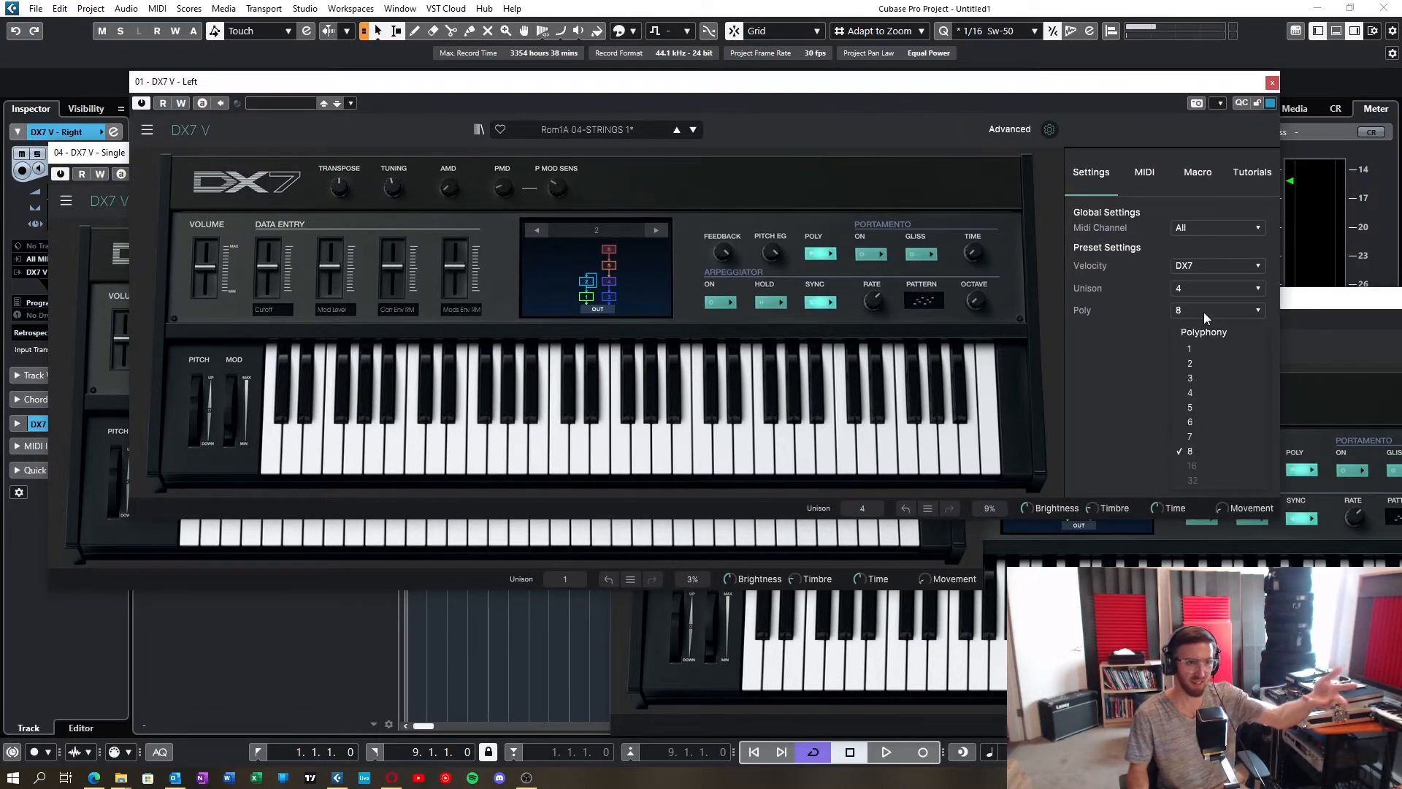
pyautogui.click(1108, 393)
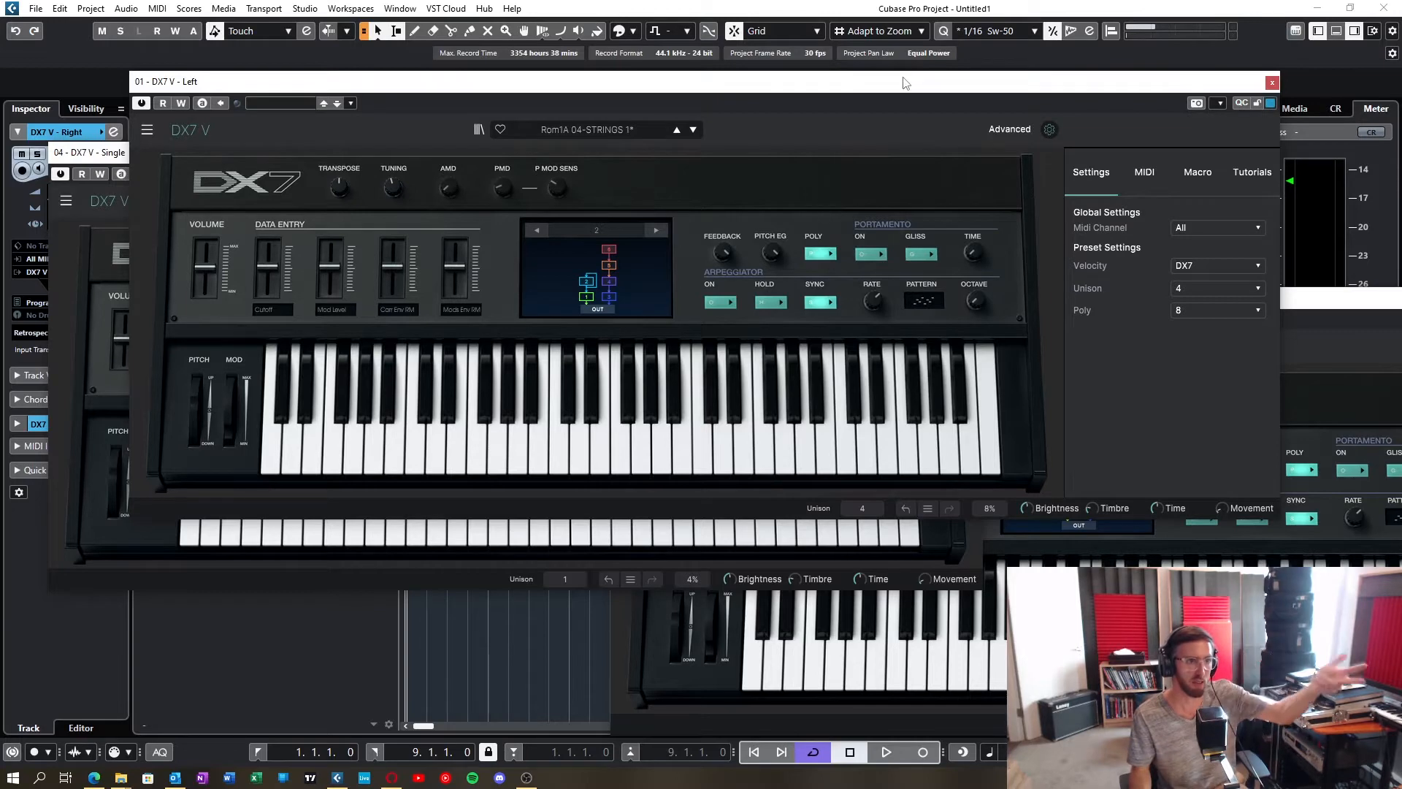
# Step: Rearrange the DX7 V - Single and Left instrument windows side by side and close the Left instrument's settings
pyautogui.moveTo(905, 82); pyautogui.dragTo(1066, 347)
pyautogui.moveTo(864, 151); pyautogui.dragTo(860, 67)
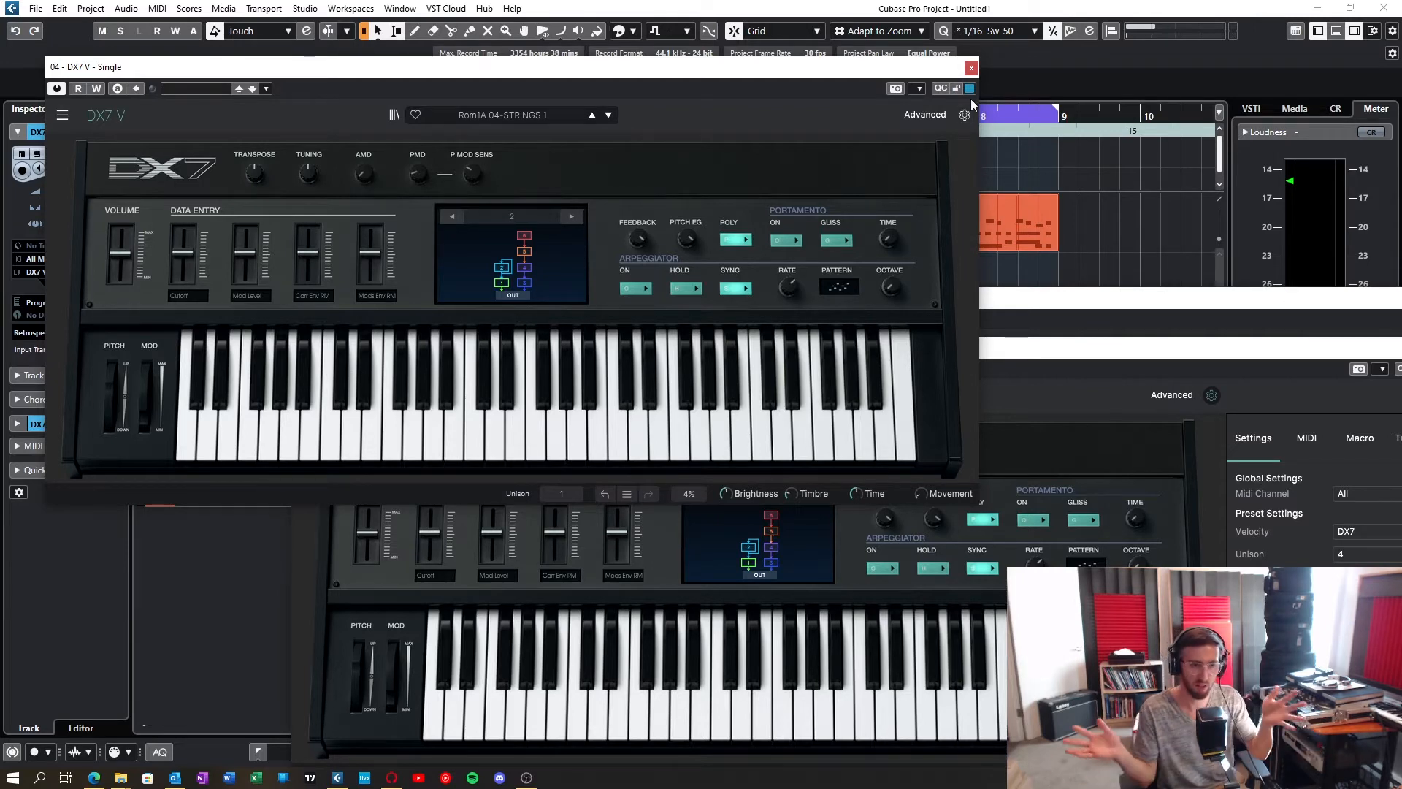
pyautogui.click(1216, 395)
pyautogui.moveTo(1184, 351); pyautogui.dragTo(1210, 89)
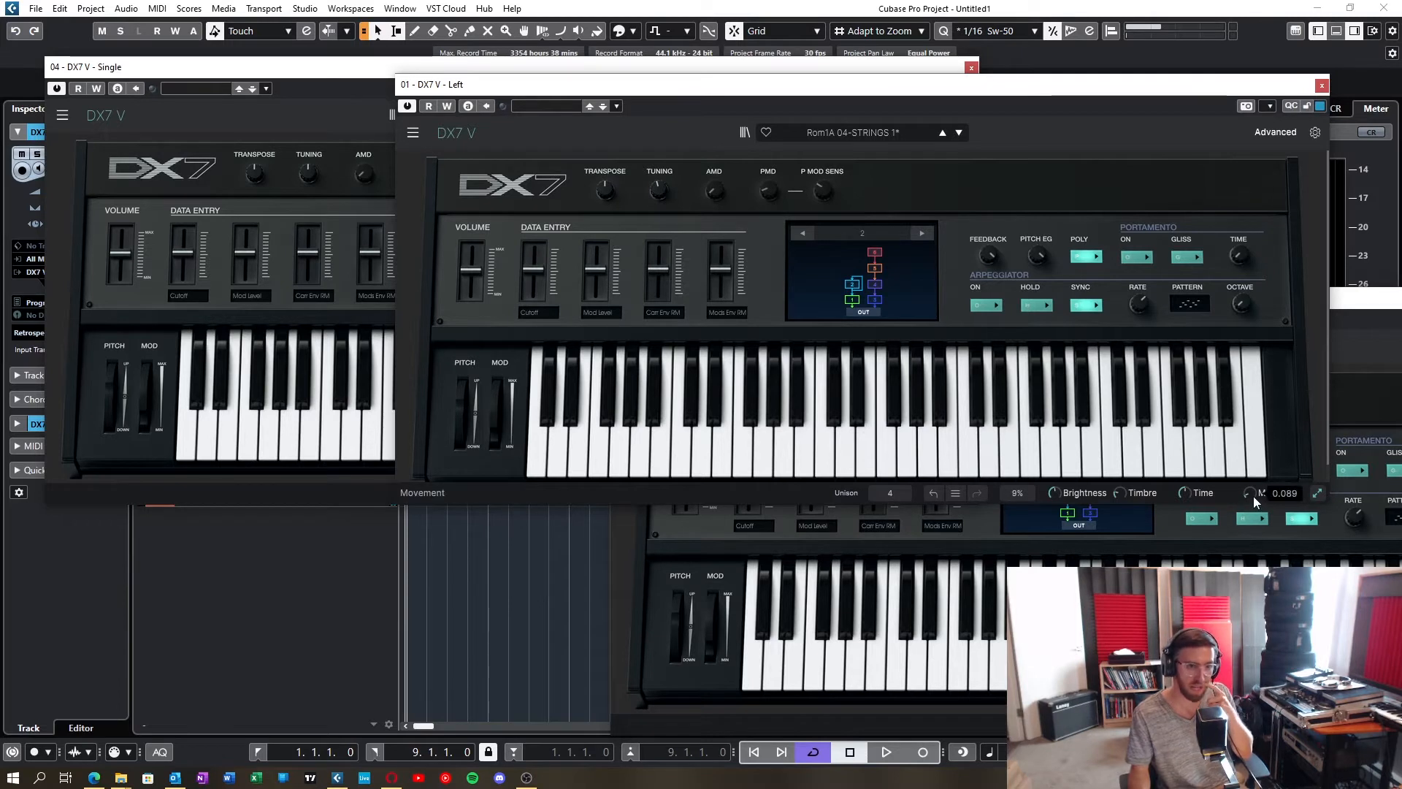
# Step: Compare the Movement macro across the Left, Right and Single DX7 V instruments, closing their windows when done
pyautogui.moveTo(1252, 493)
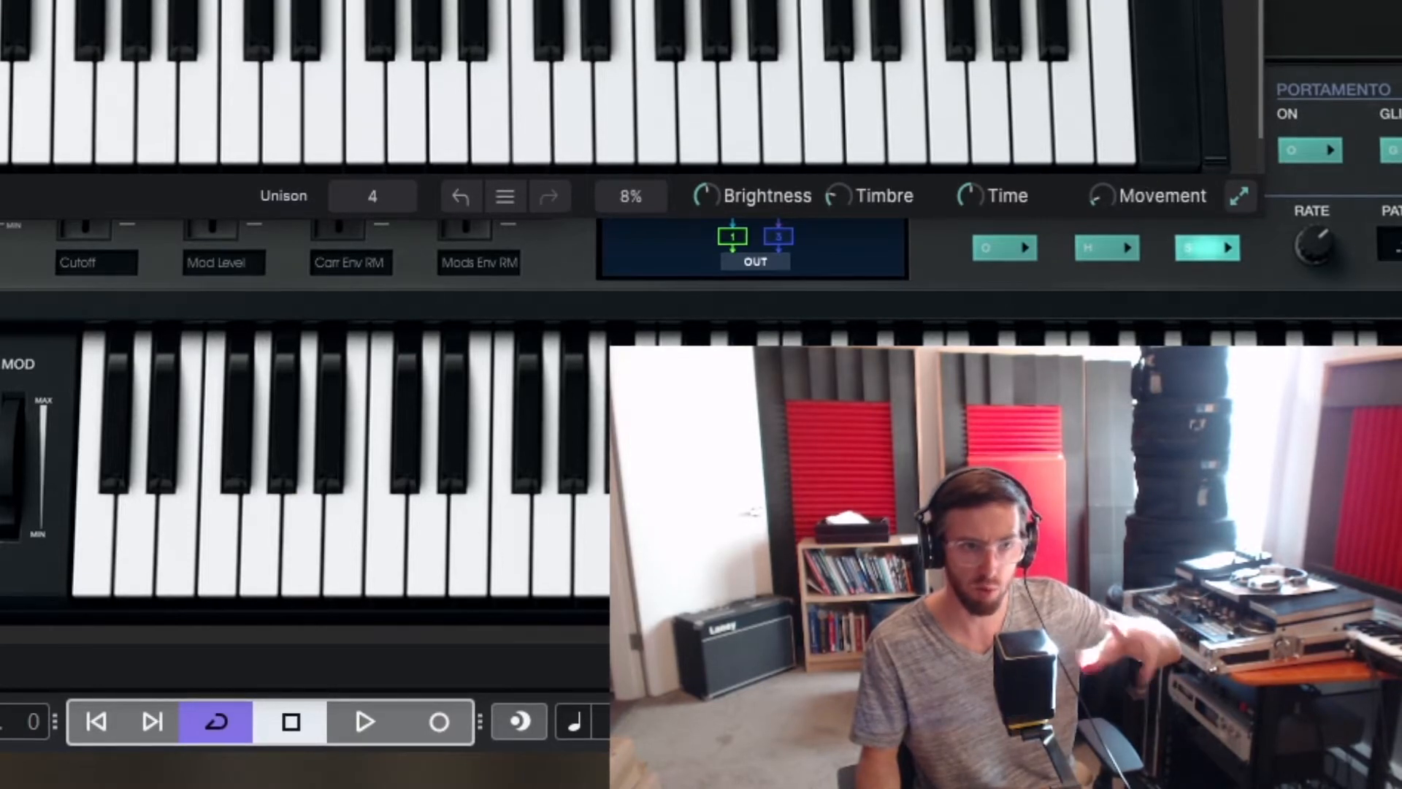
pyautogui.moveTo(1351, 1); pyautogui.dragTo(351, 1)
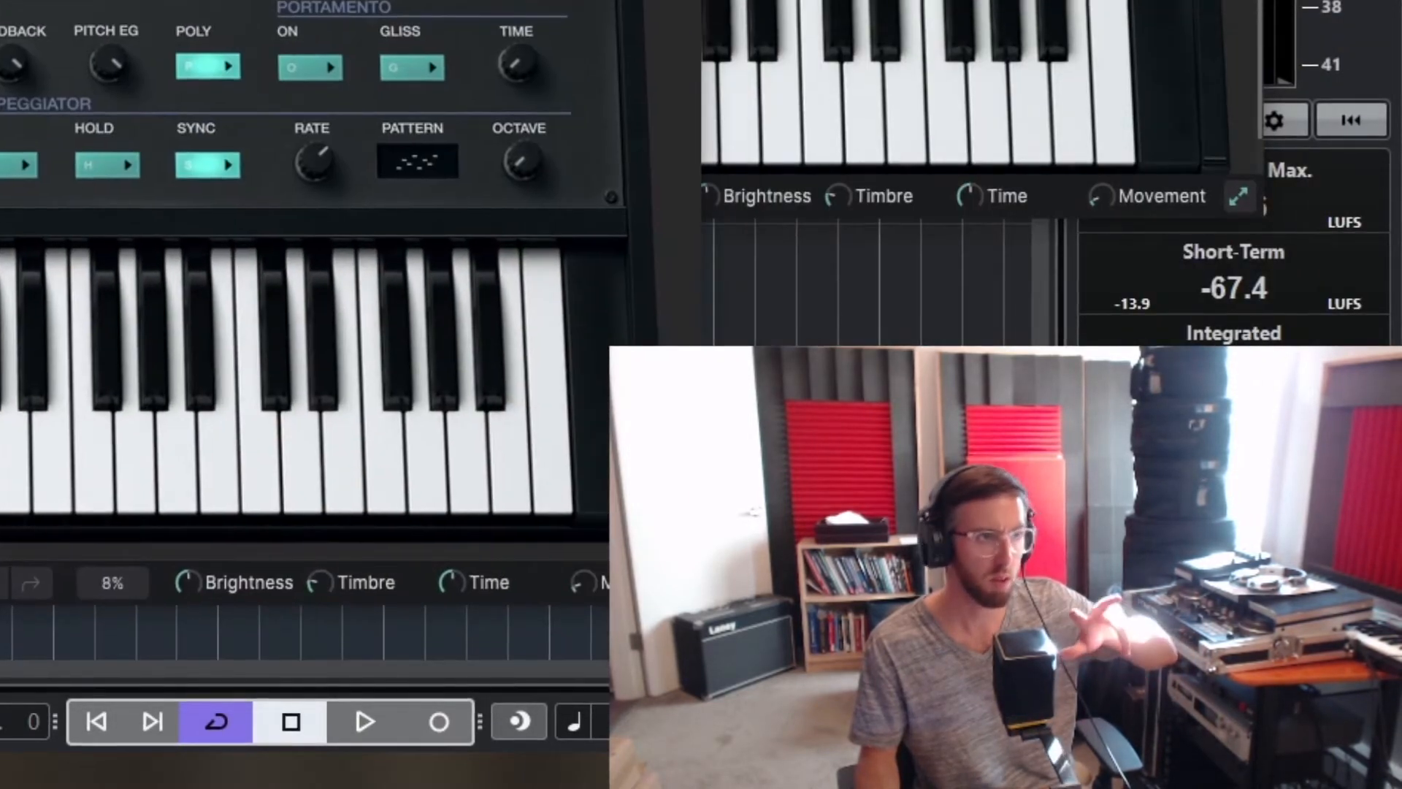
pyautogui.moveTo(1102, 199)
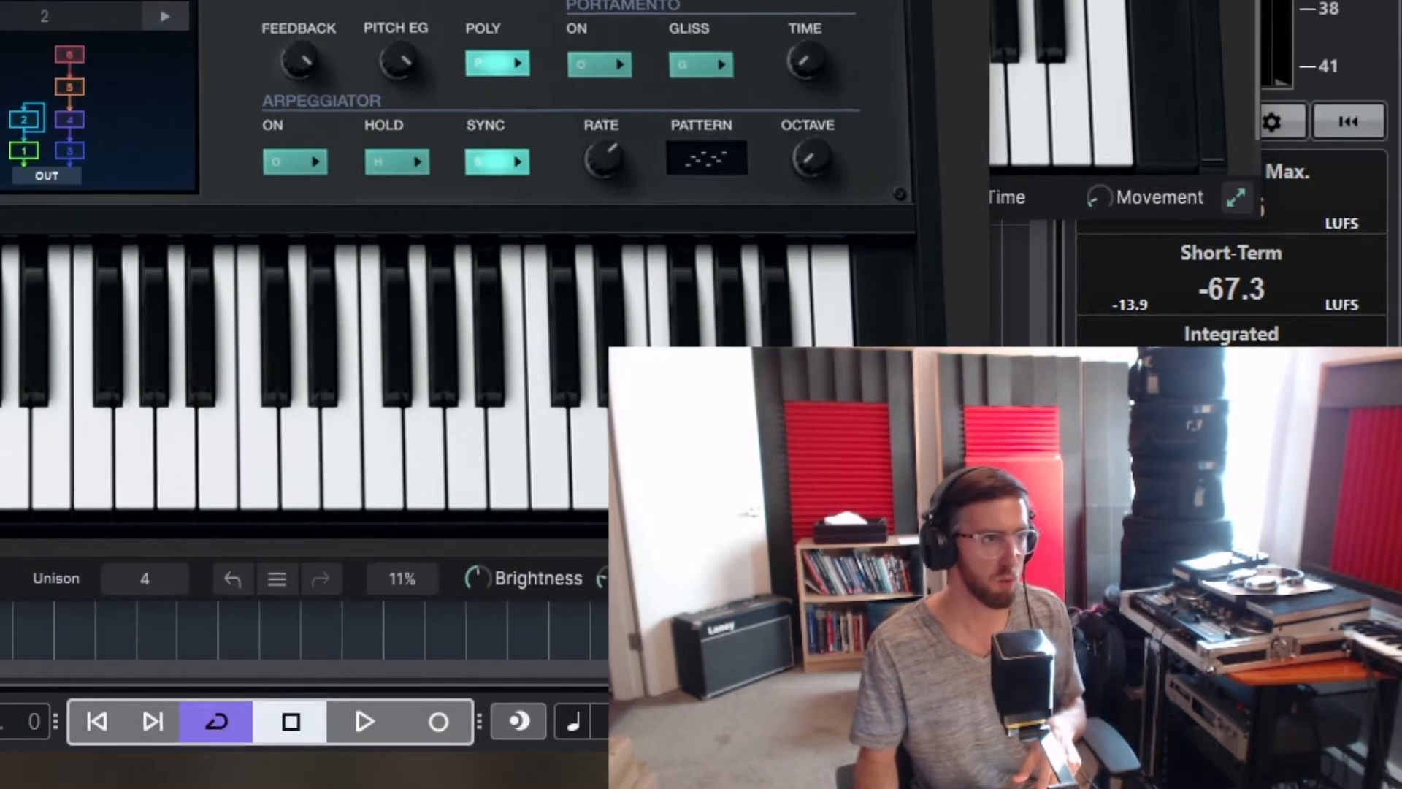
pyautogui.moveTo(424, 201)
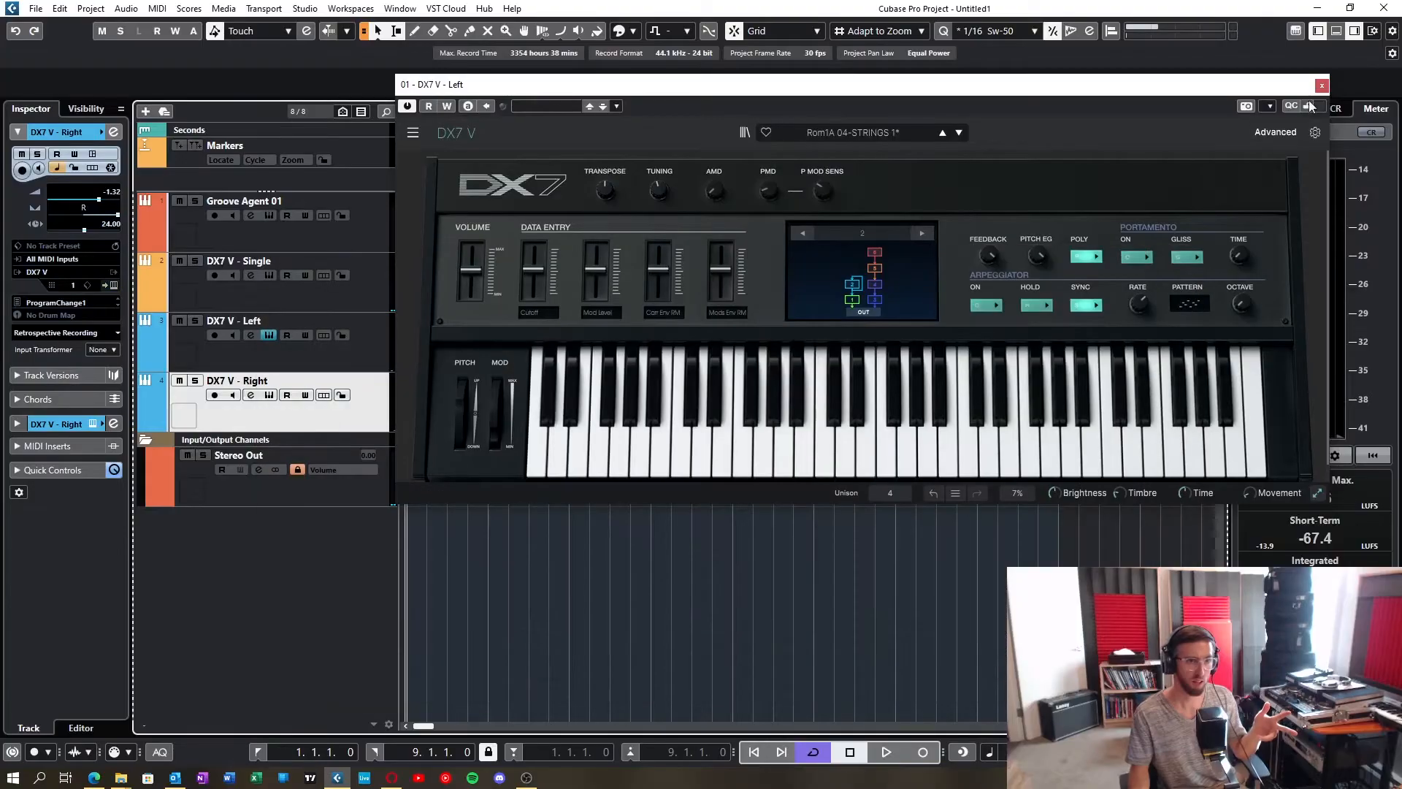
pyautogui.click(1308, 106)
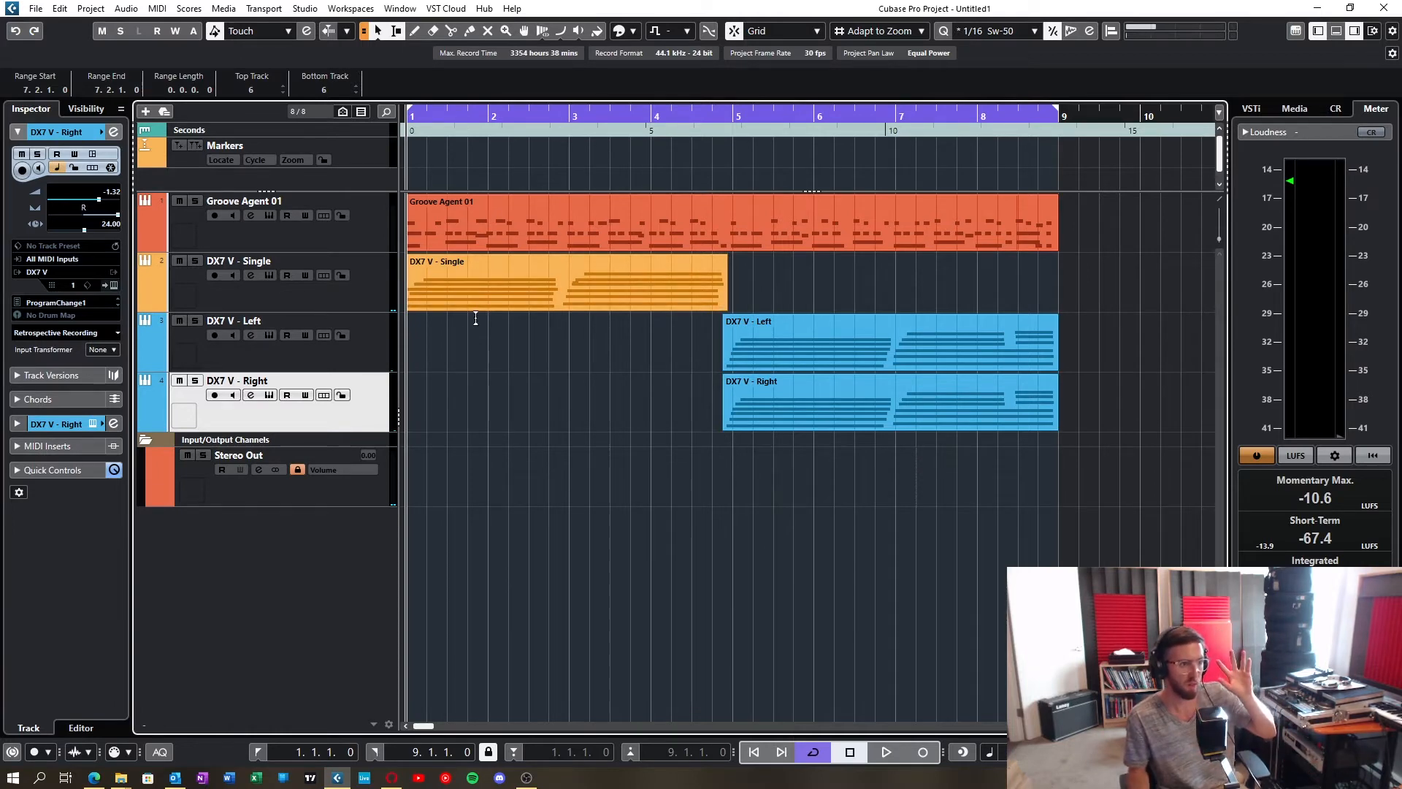
# Step: Reopen the DX7 V - Left instrument, point out its tuning control and switch the Advanced view, closing the window when done
pyautogui.click(268, 335)
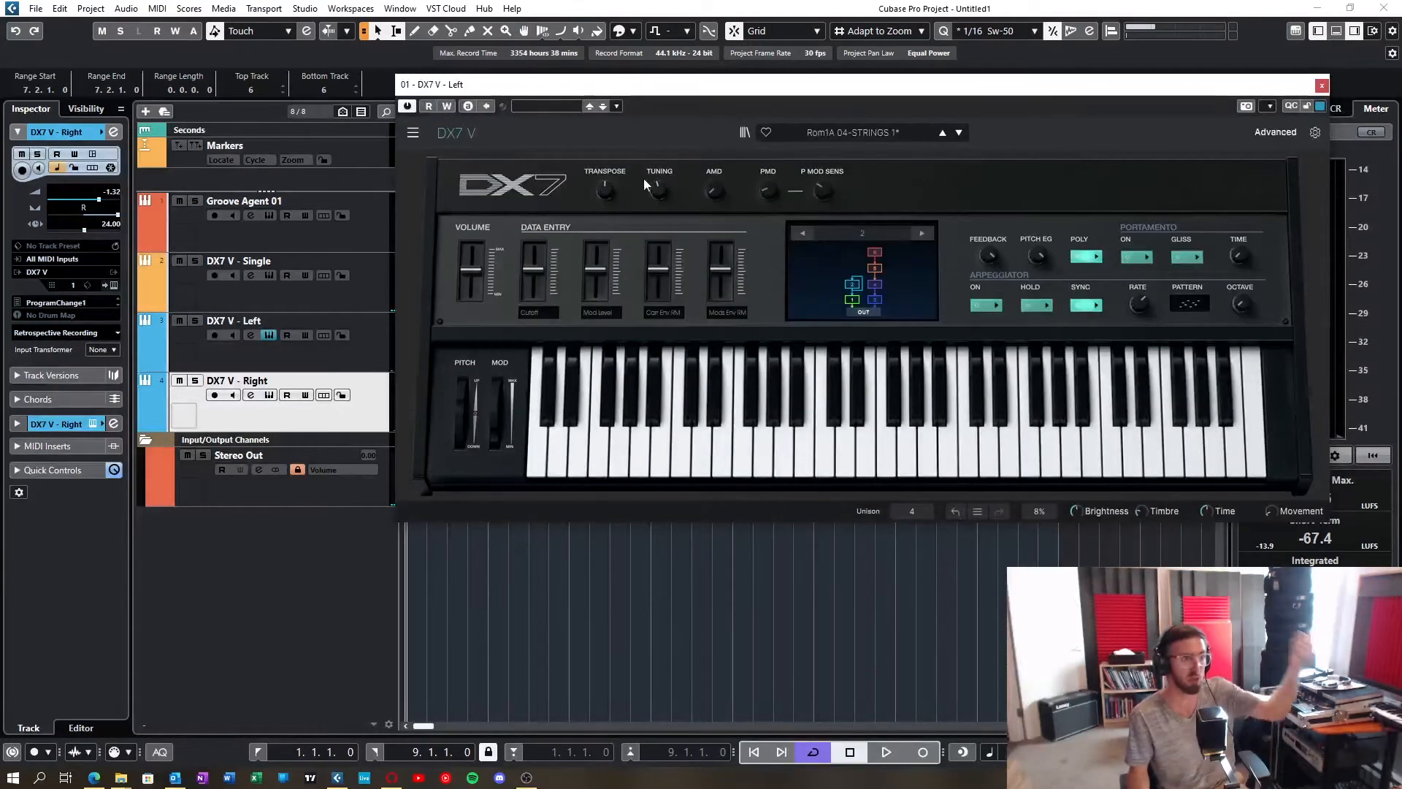
pyautogui.moveTo(663, 191)
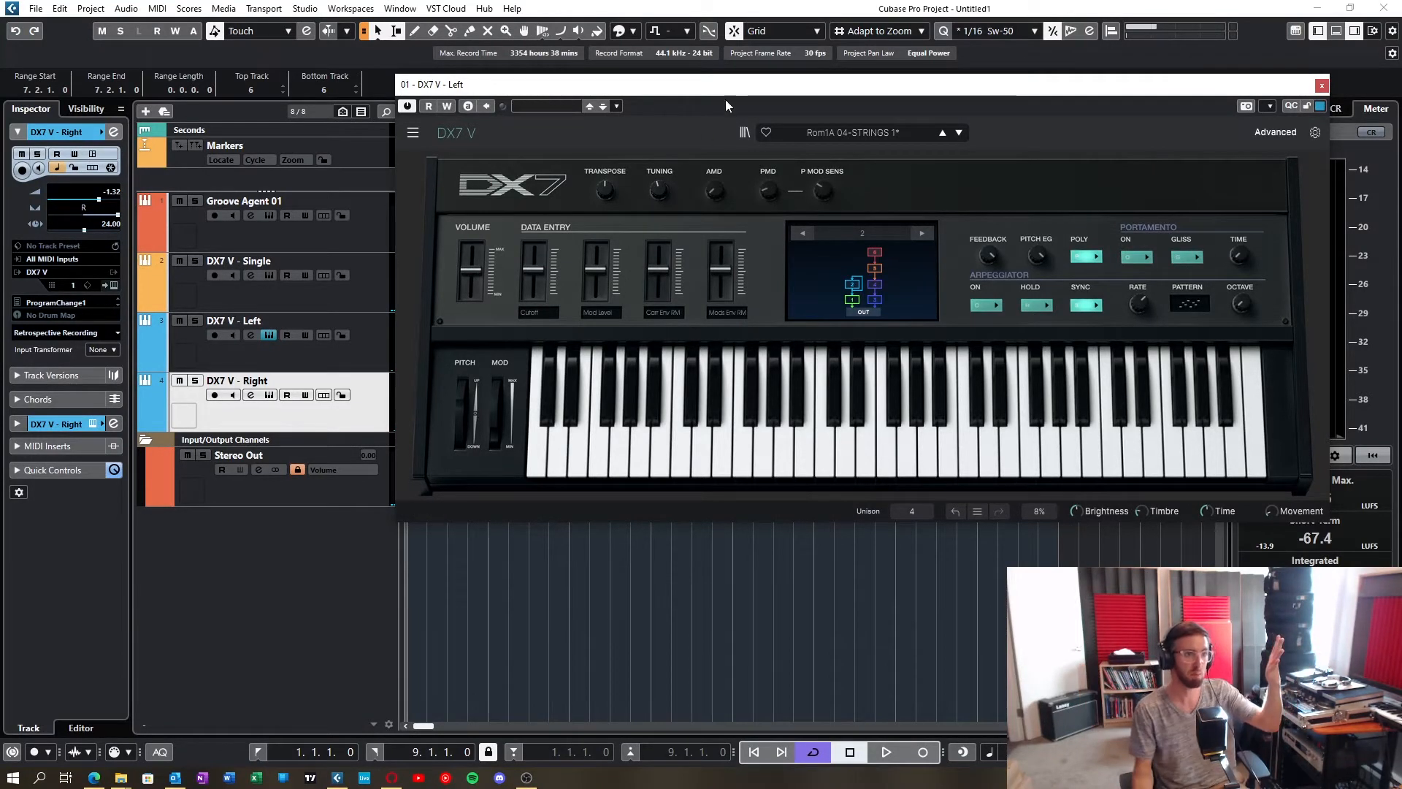
pyautogui.moveTo(735, 93); pyautogui.dragTo(687, 181)
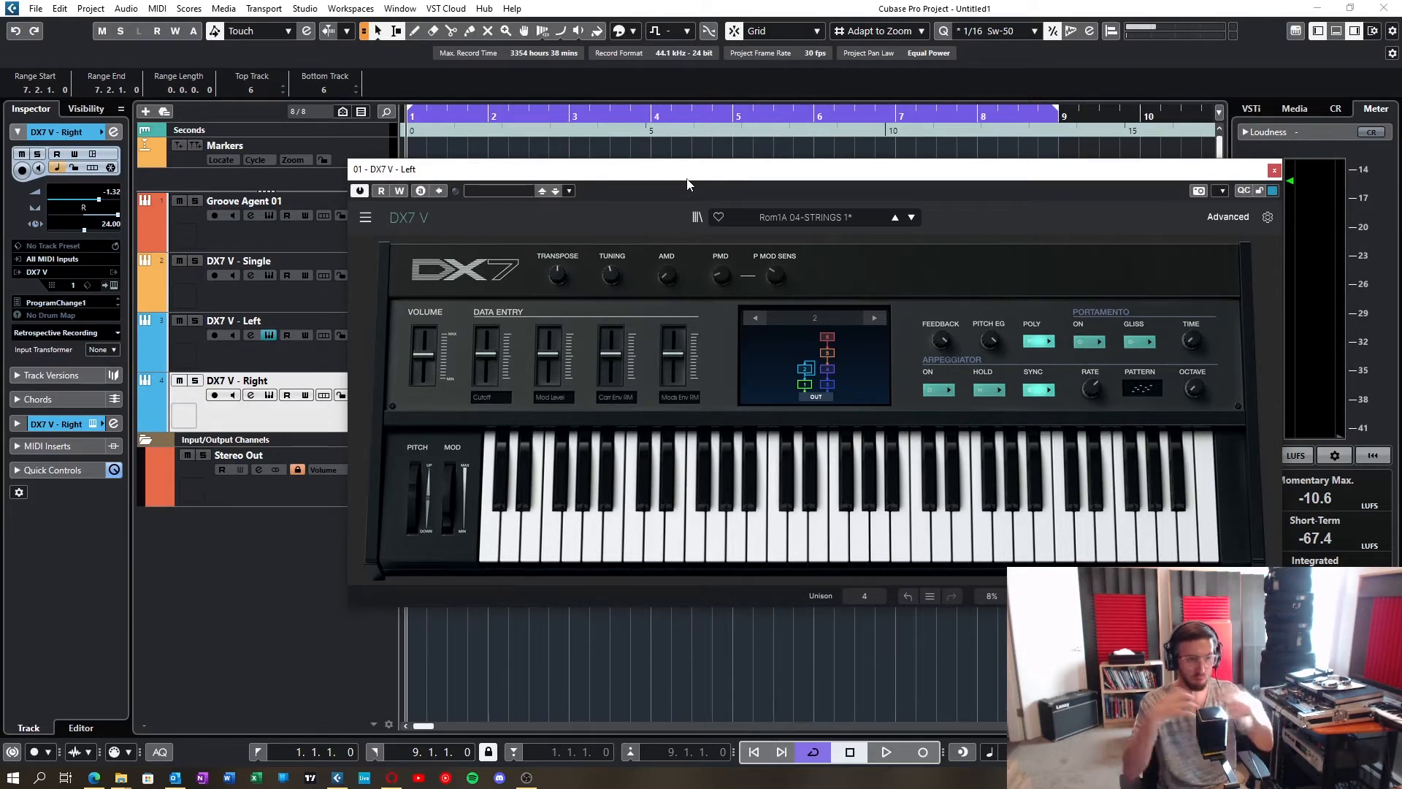
pyautogui.moveTo(686, 177); pyautogui.dragTo(738, 173)
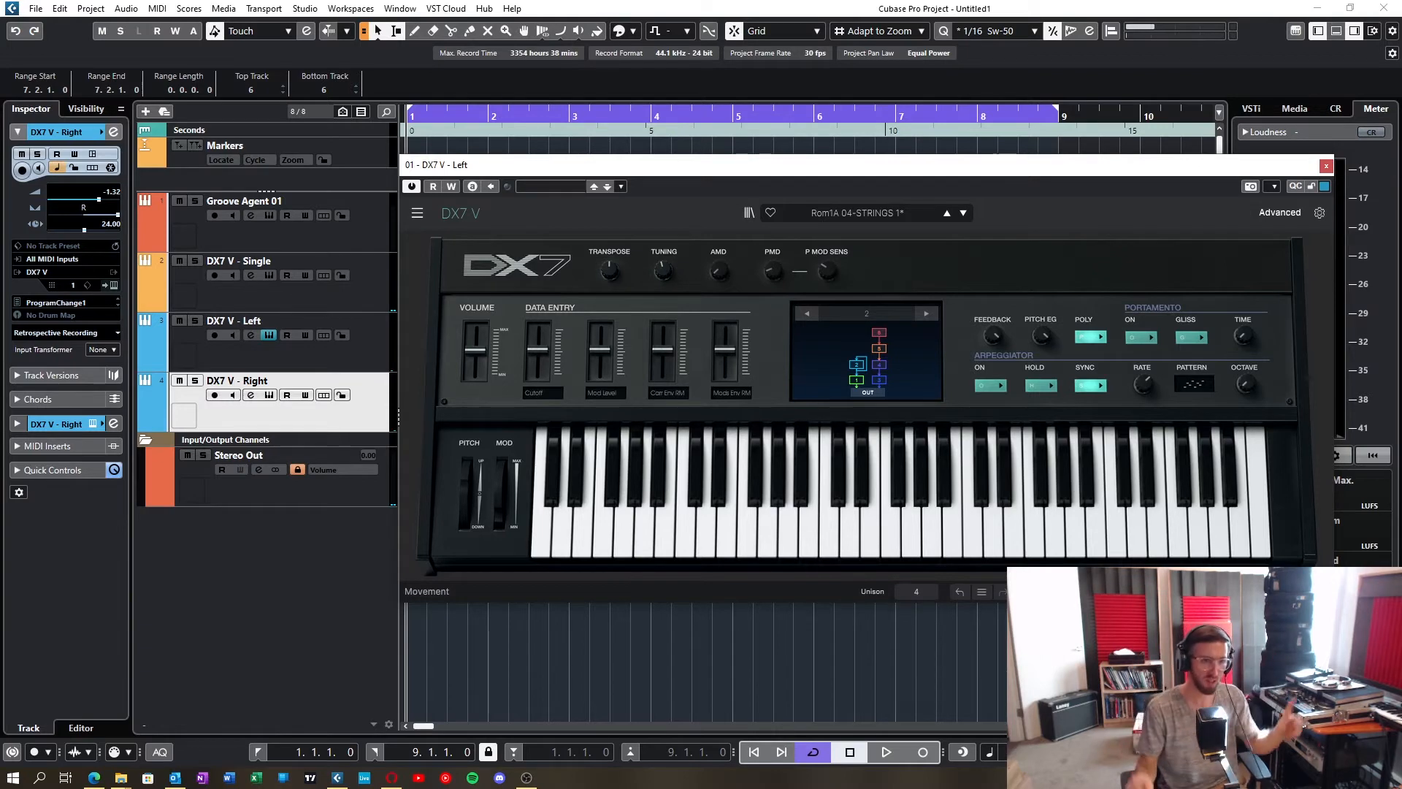
pyautogui.click(1279, 212)
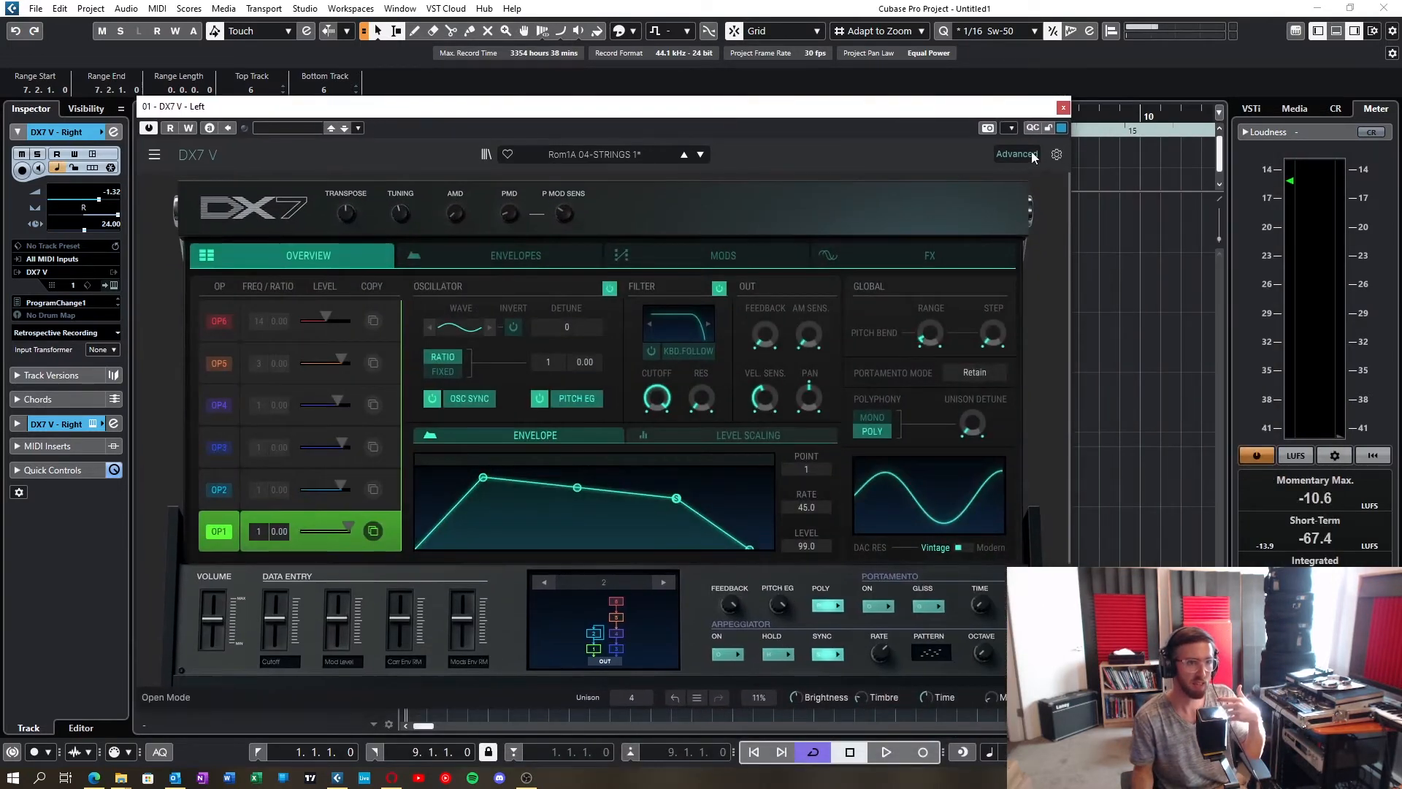
pyautogui.click(1053, 154)
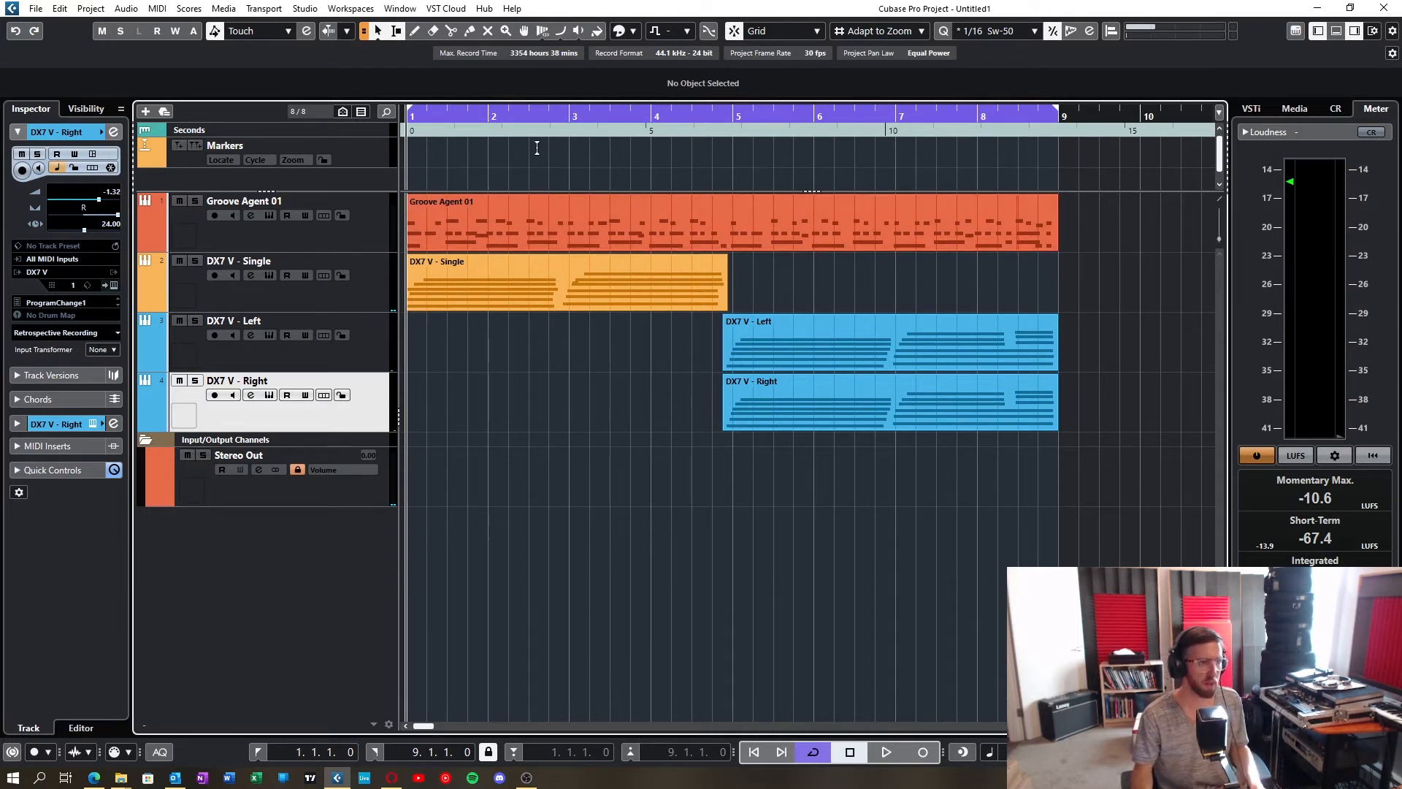
# Step: Open the channel settings of the DX7 V - Single track and move the window clear of the track list
pyautogui.moveTo(524, 119); pyautogui.dragTo(409, 108)
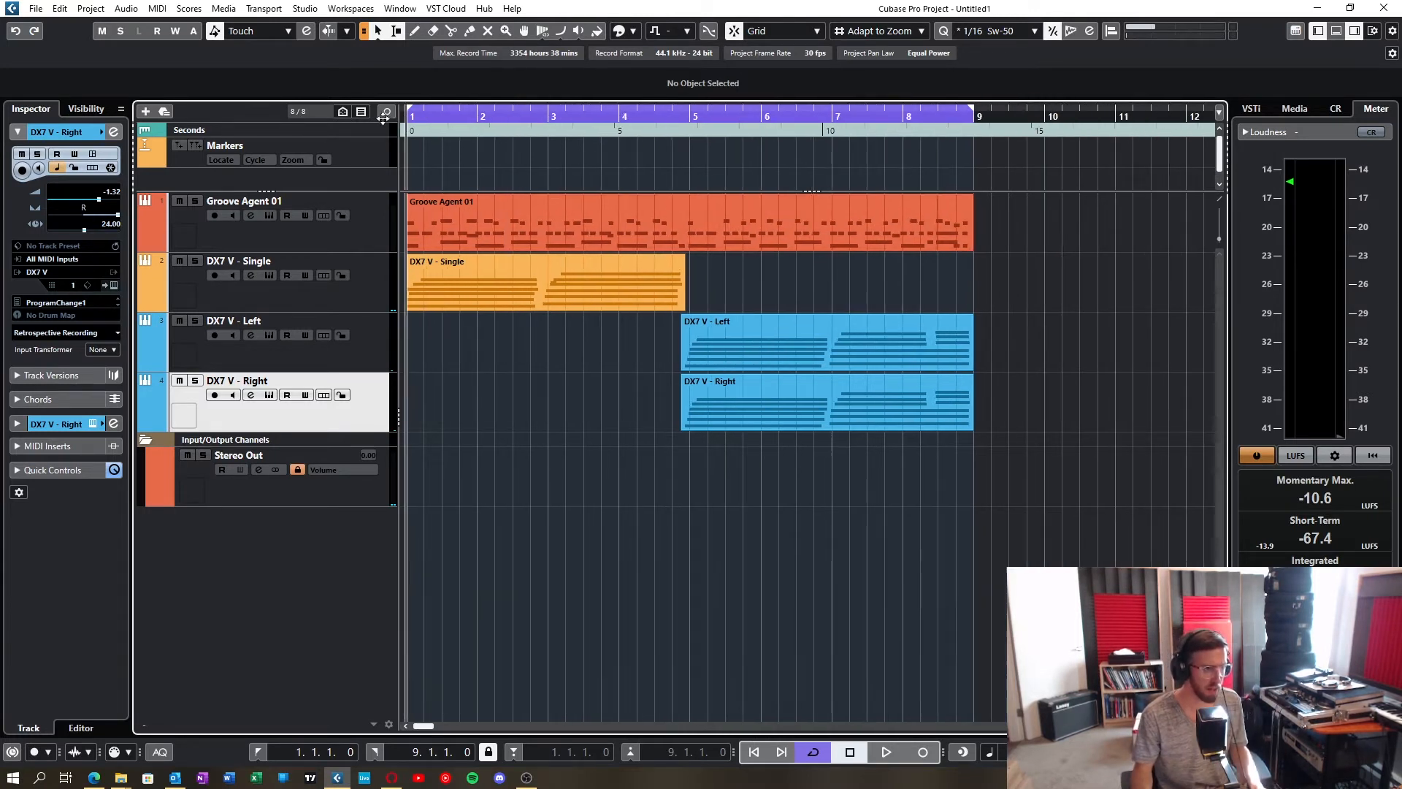
pyautogui.click(482, 312)
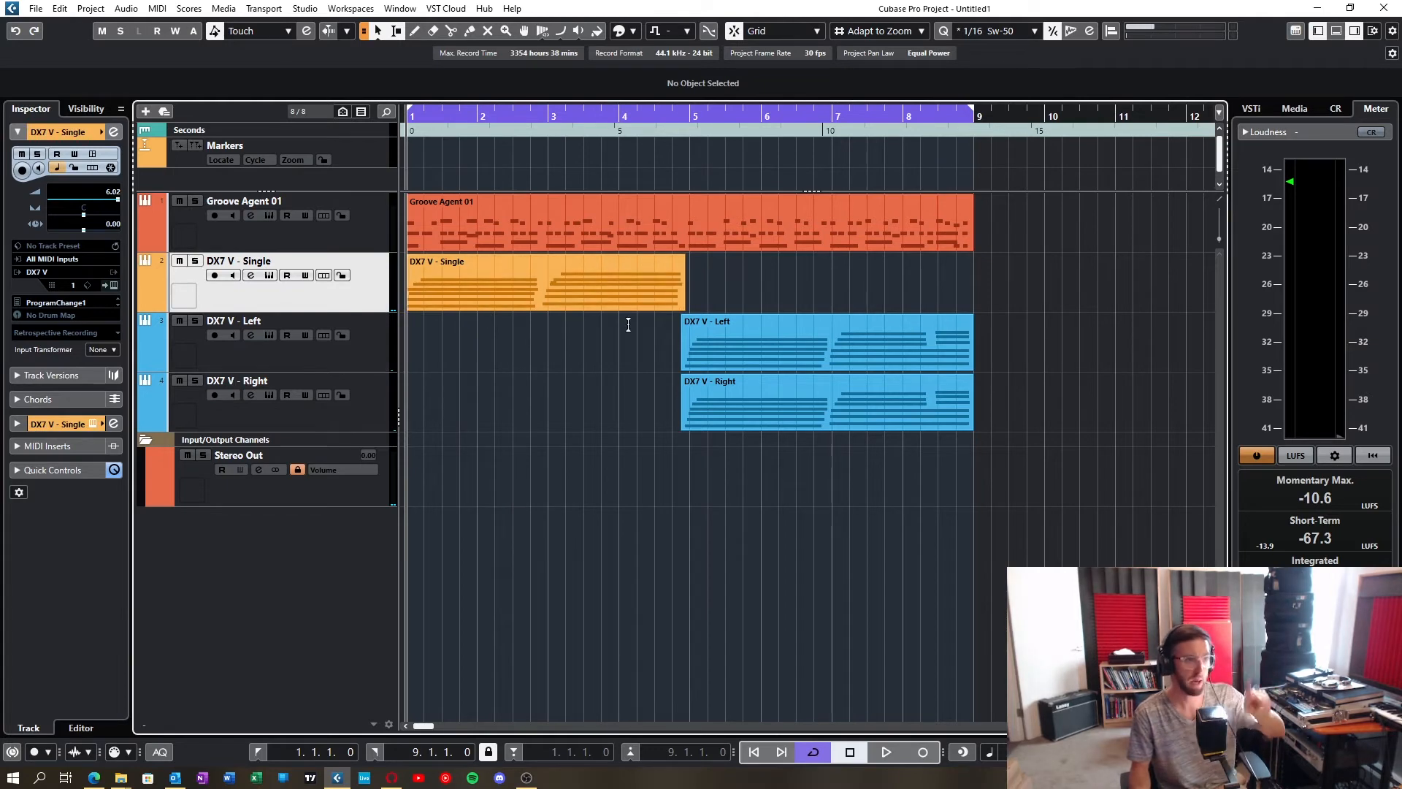
pyautogui.click(252, 276)
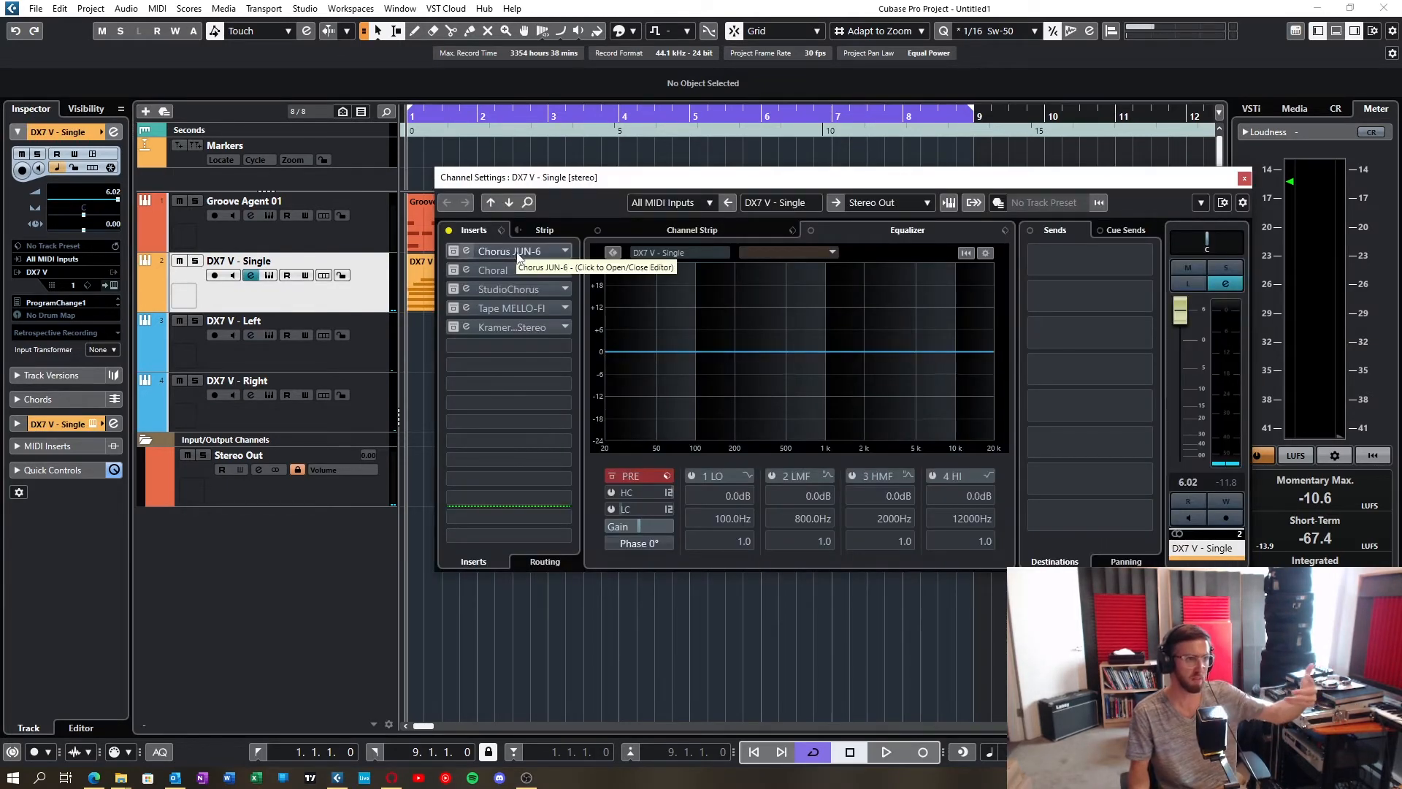
pyautogui.moveTo(599, 194); pyautogui.dragTo(750, 235)
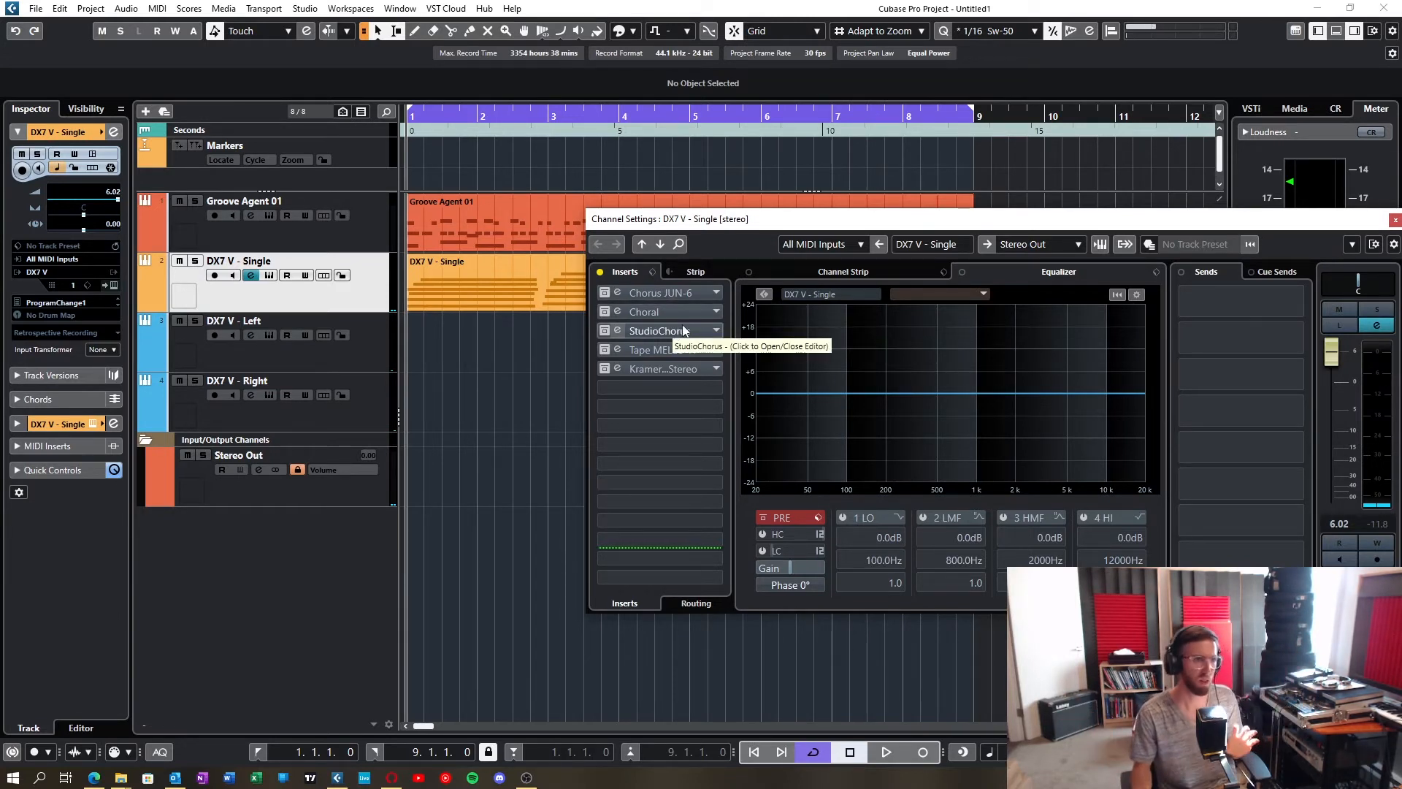
# Step: Inspect the Wow and Flutter controls of the Tape MELLO-FI insert on the DX7 V - Single channel and close its editor
pyautogui.click(676, 349)
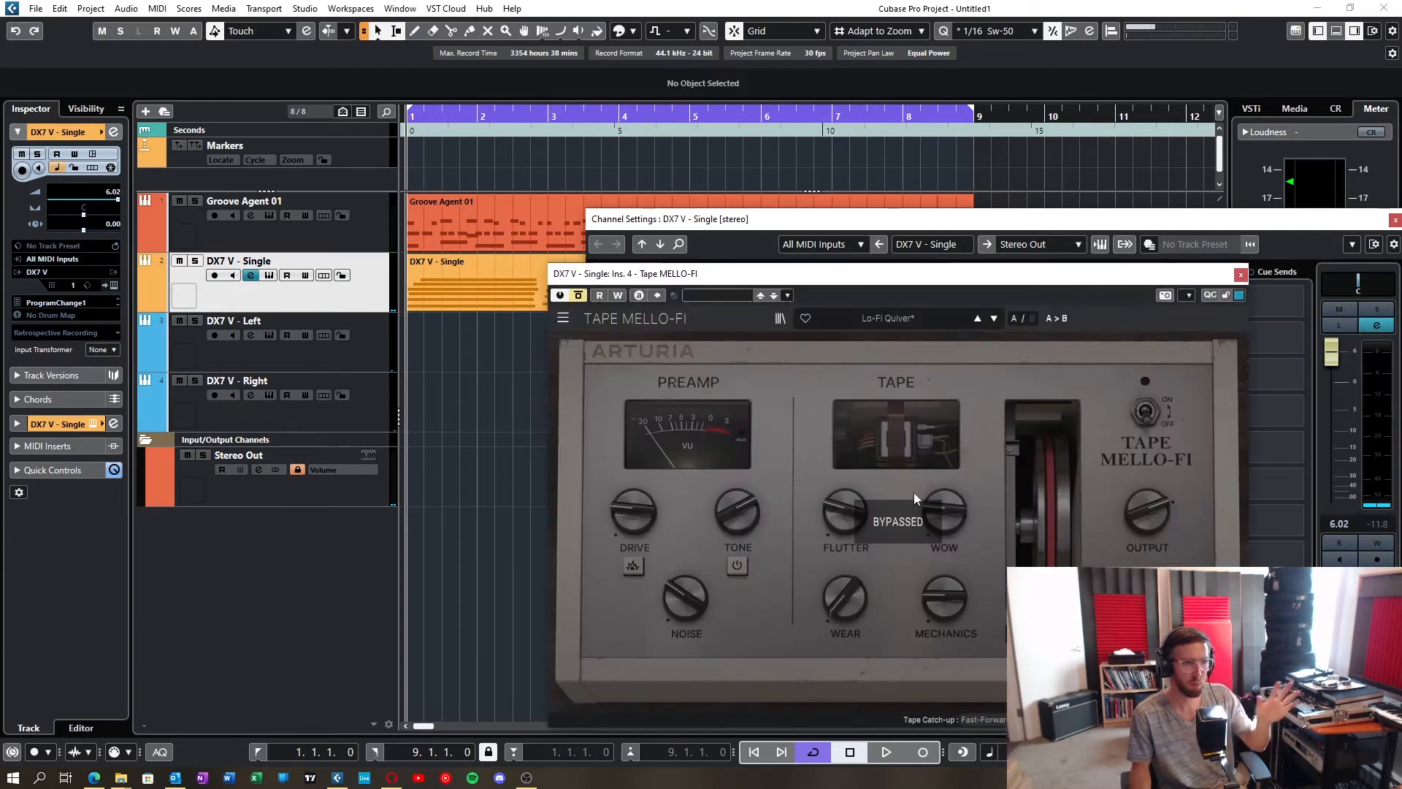
pyautogui.moveTo(952, 514)
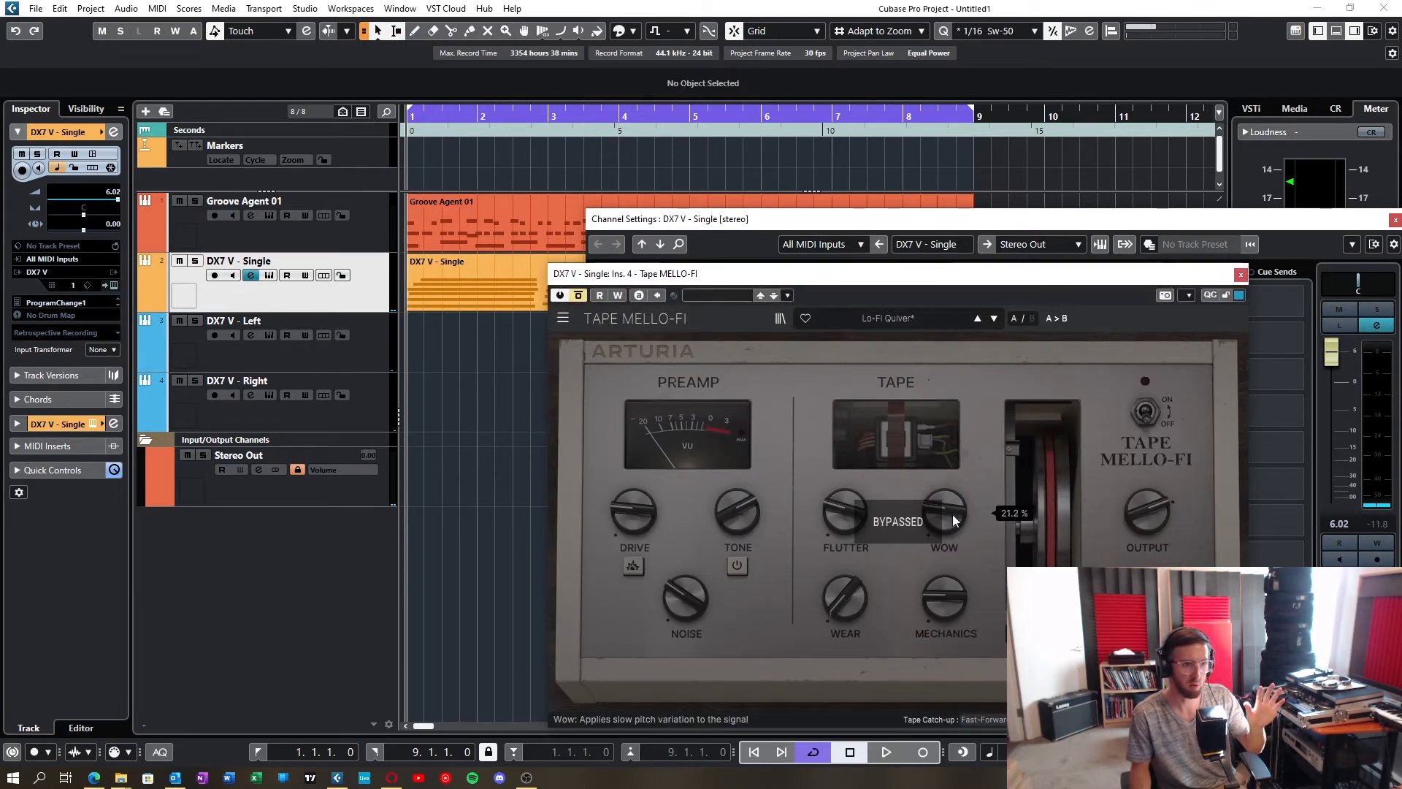
pyautogui.moveTo(848, 511)
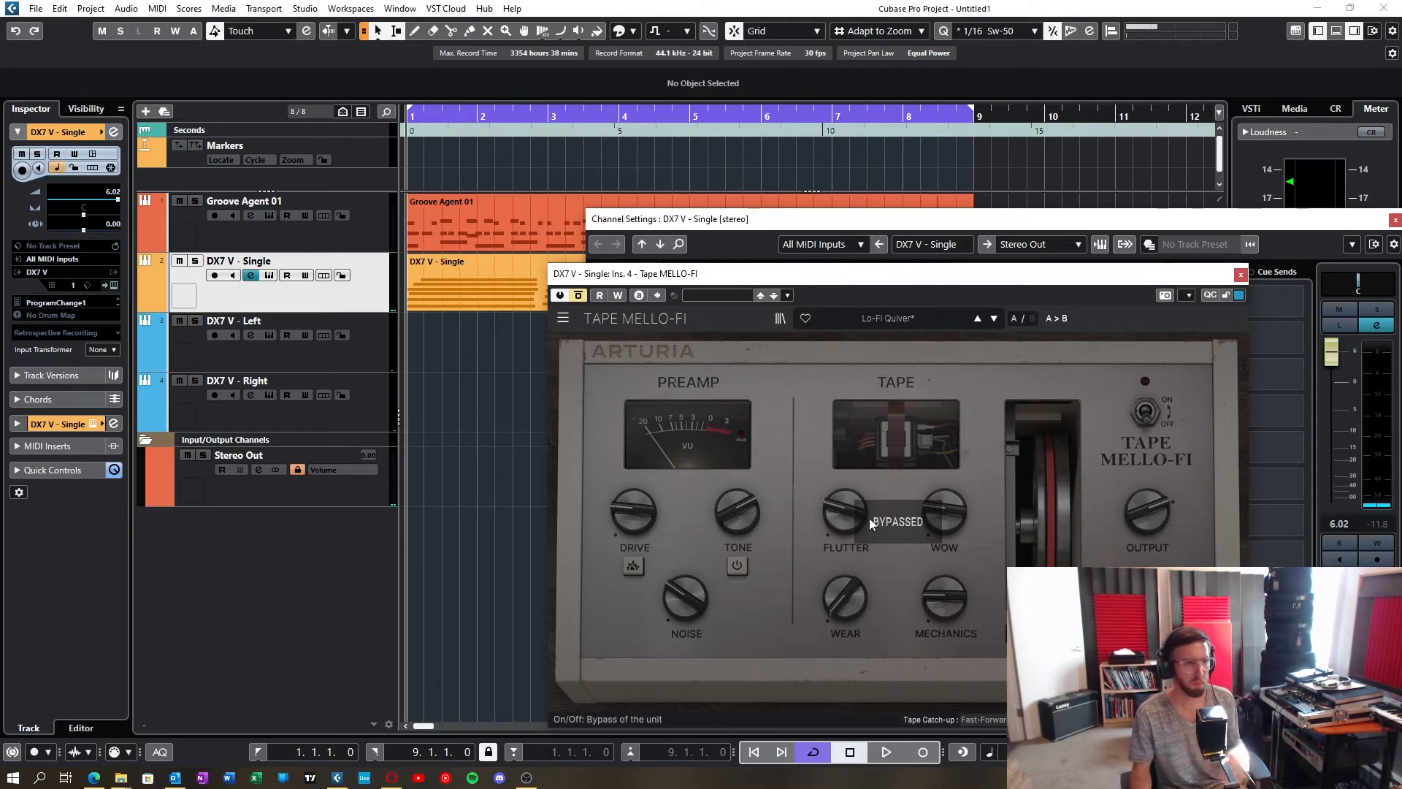
pyautogui.click(1241, 276)
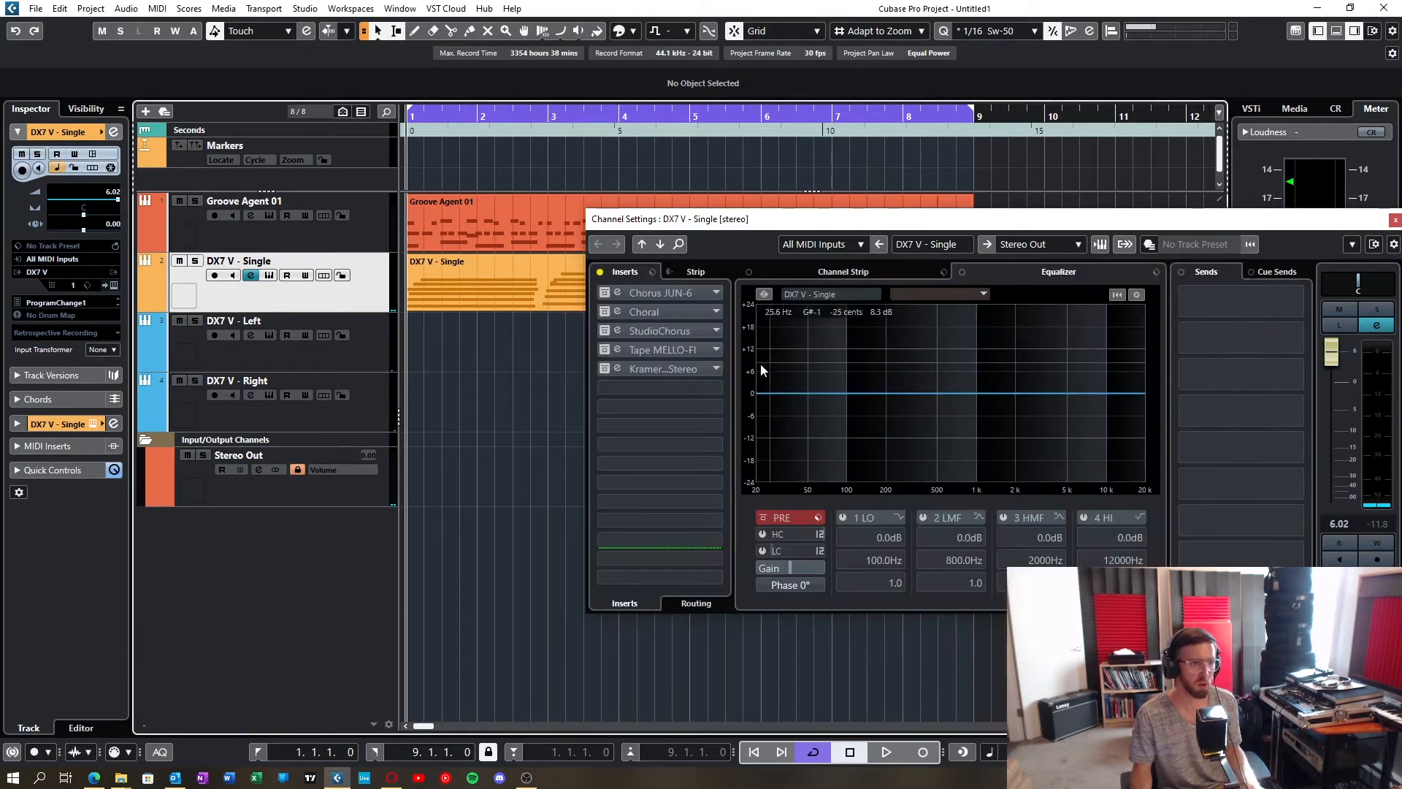
# Step: View the Kramer Tape Stereo insert, check the DX7 V - Left channel's inserts for comparison, and close the channel settings
pyautogui.click(695, 366)
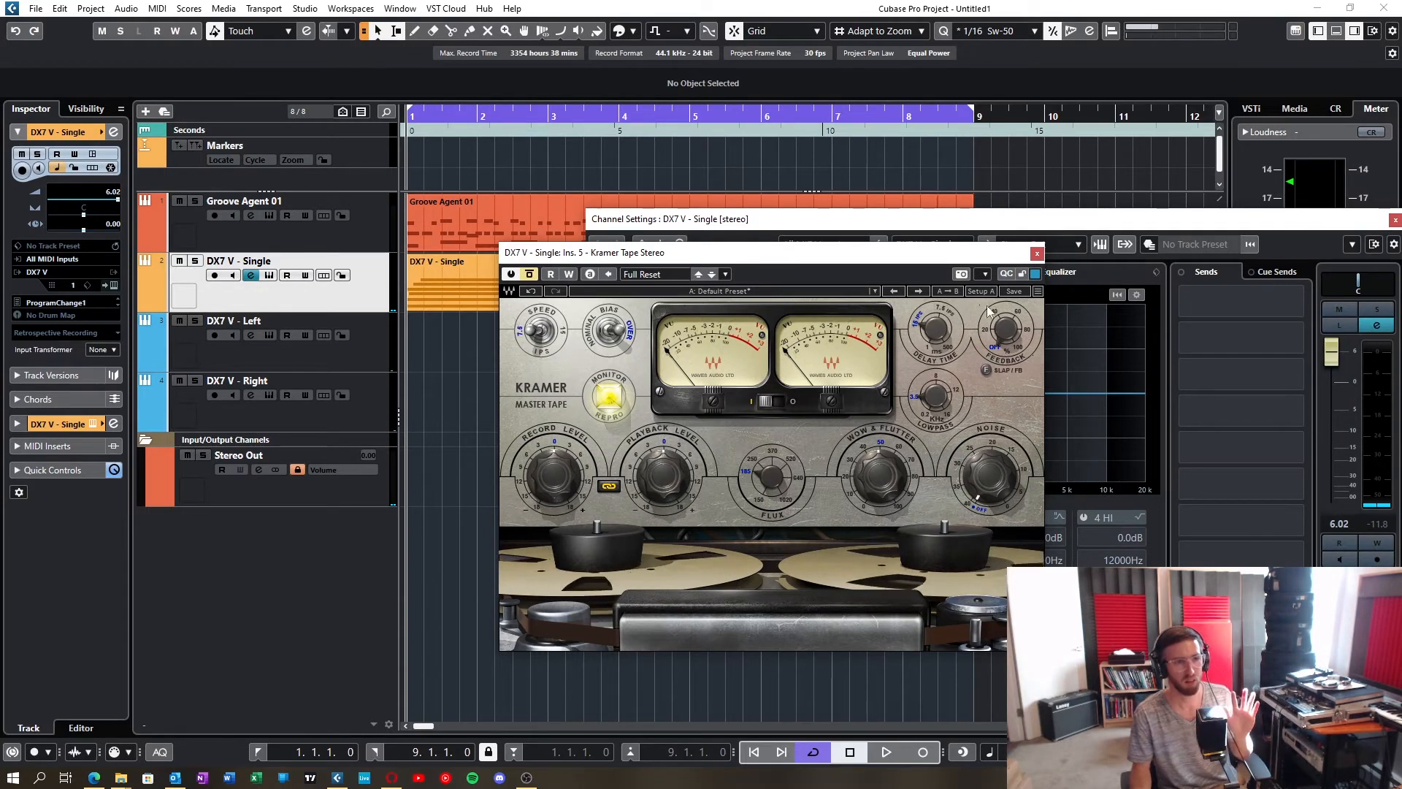
pyautogui.click(1036, 253)
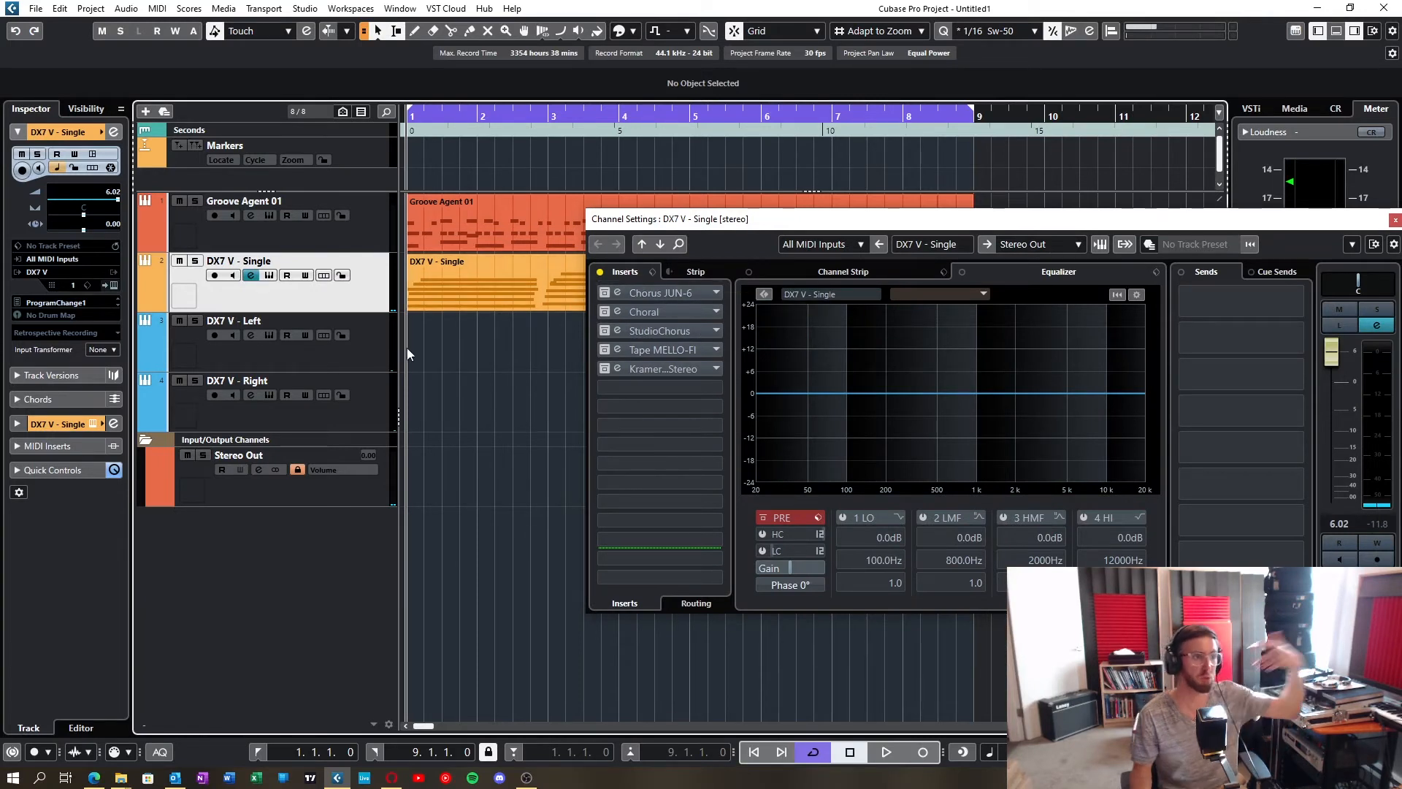
pyautogui.click(379, 347)
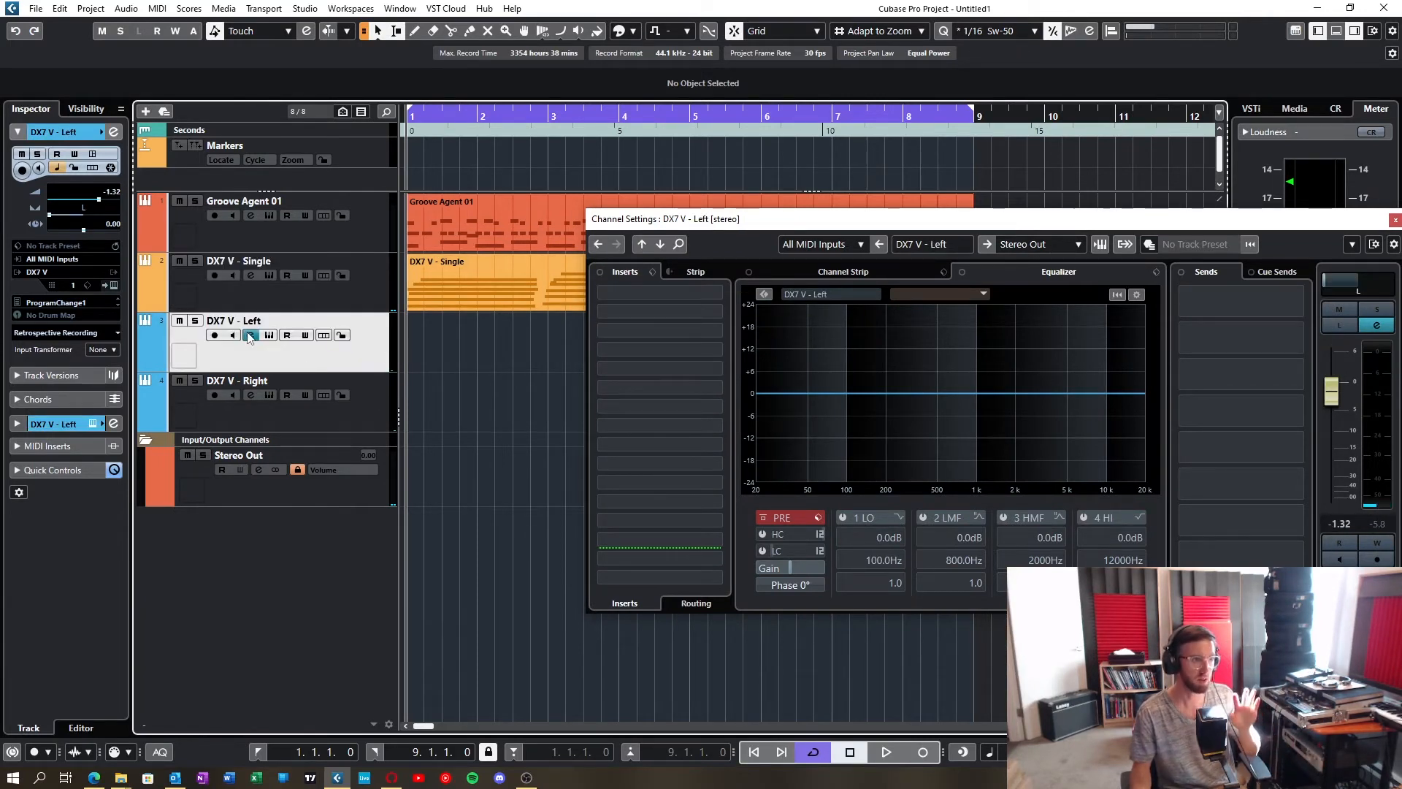
pyautogui.click(250, 335)
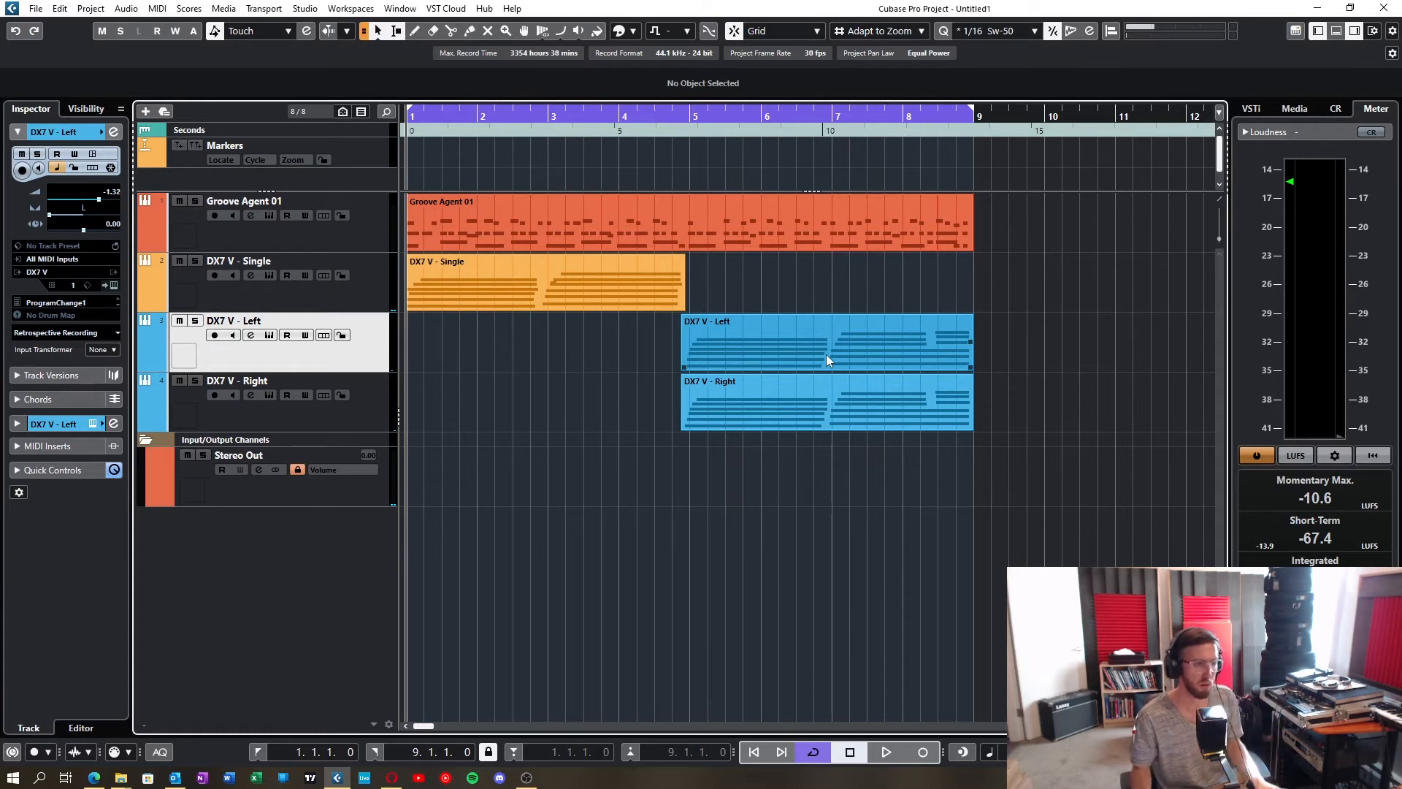
# Step: Start playback, activate the Chorus JUN-6 insert on the DX7 V - Single channel and open its editor
pyautogui.press('space')
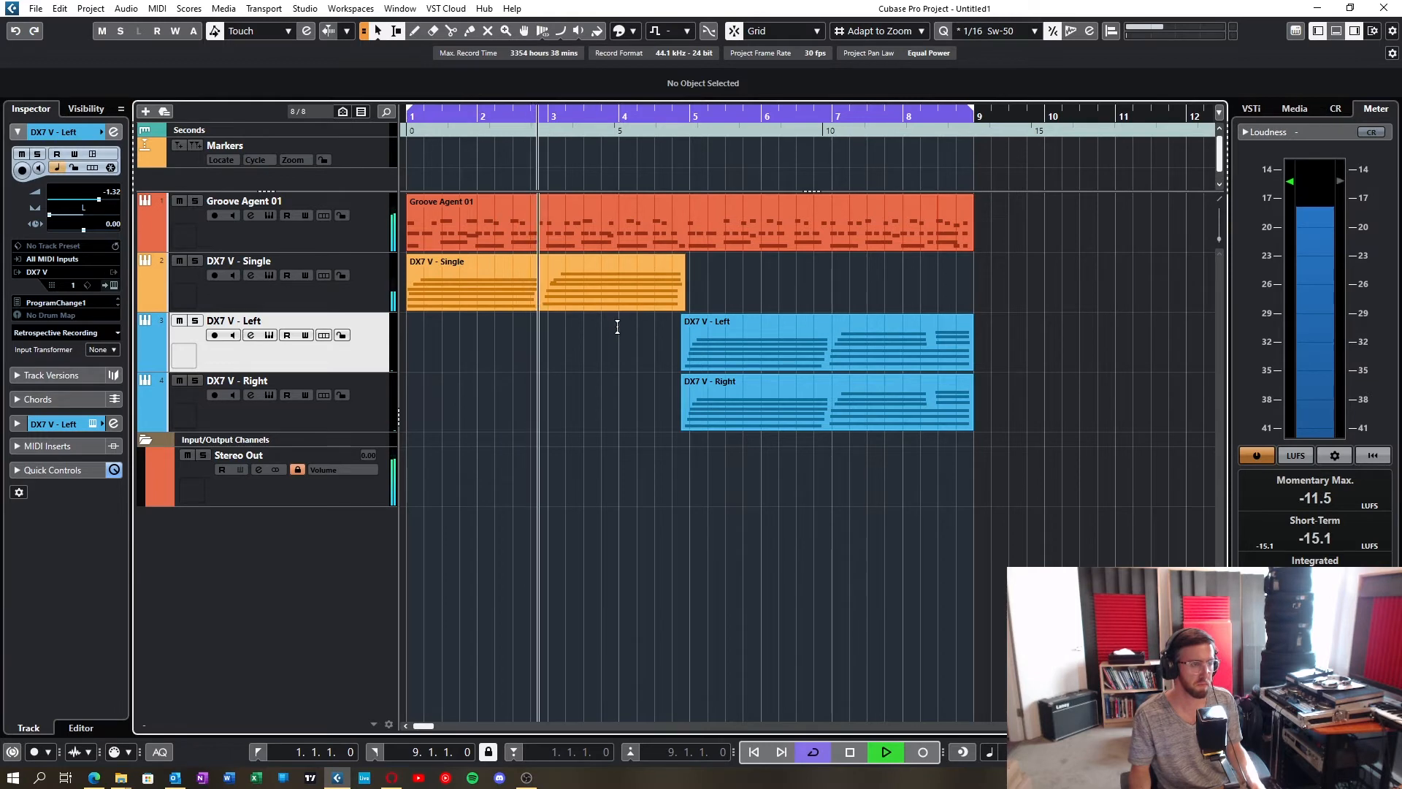
pyautogui.click(319, 307)
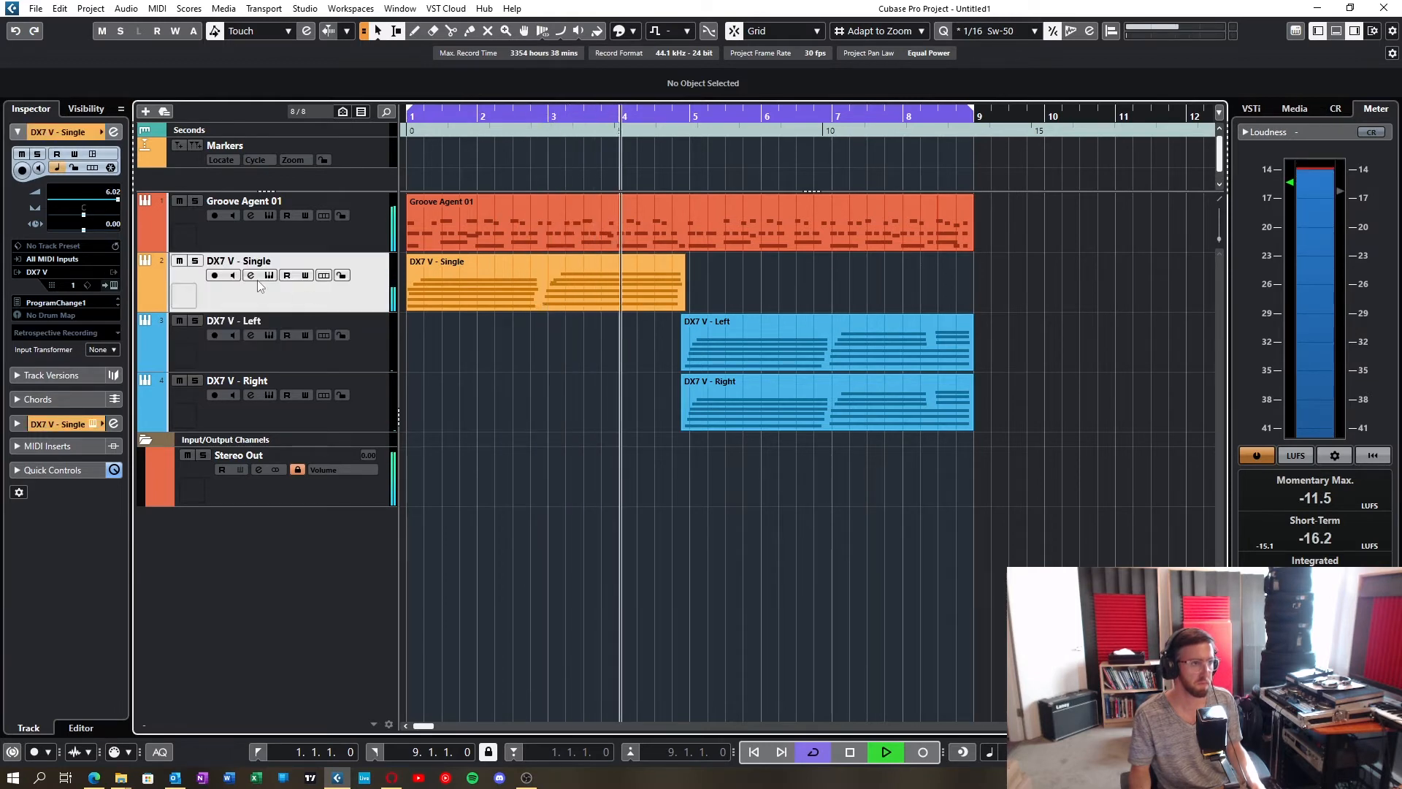
pyautogui.press('e')
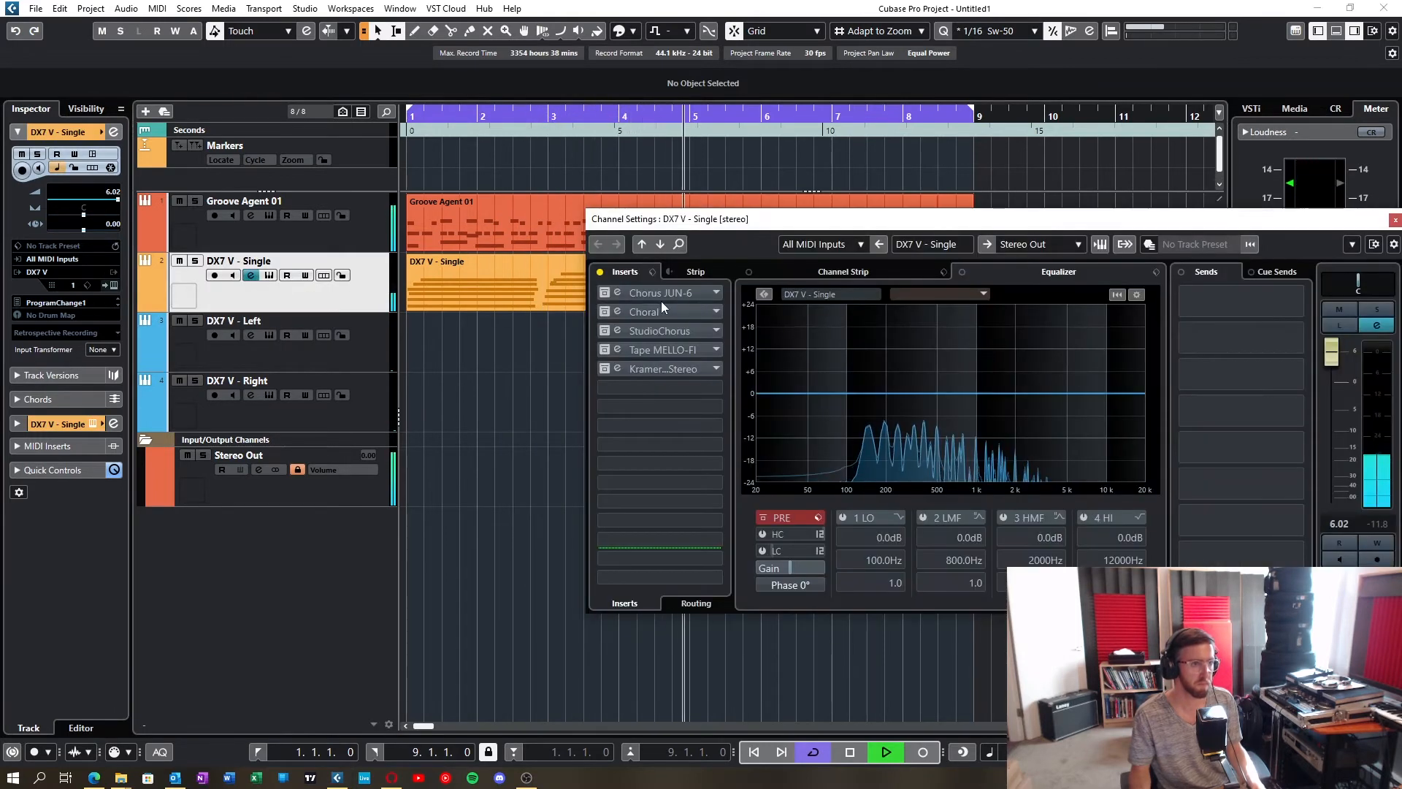
pyautogui.click(604, 294)
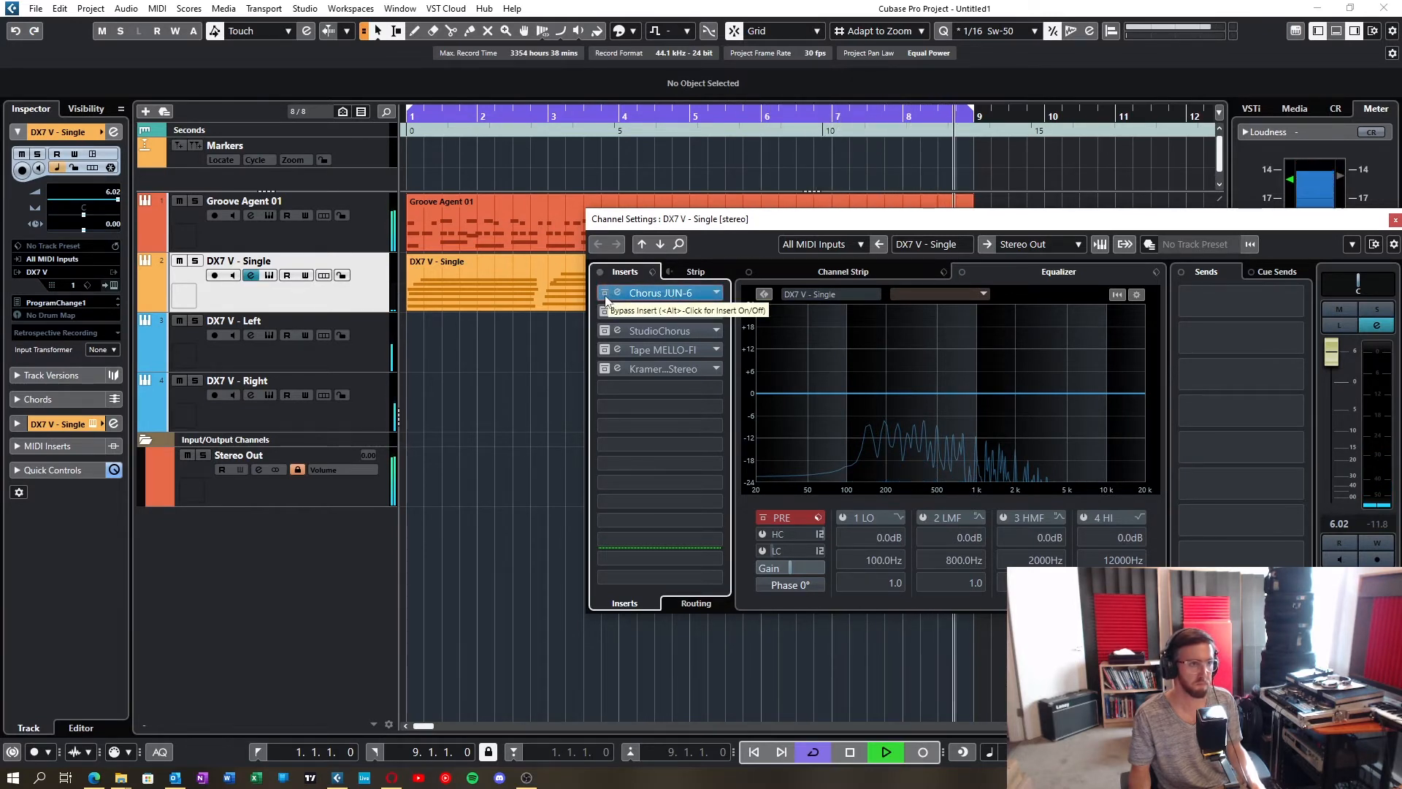
pyautogui.click(650, 292)
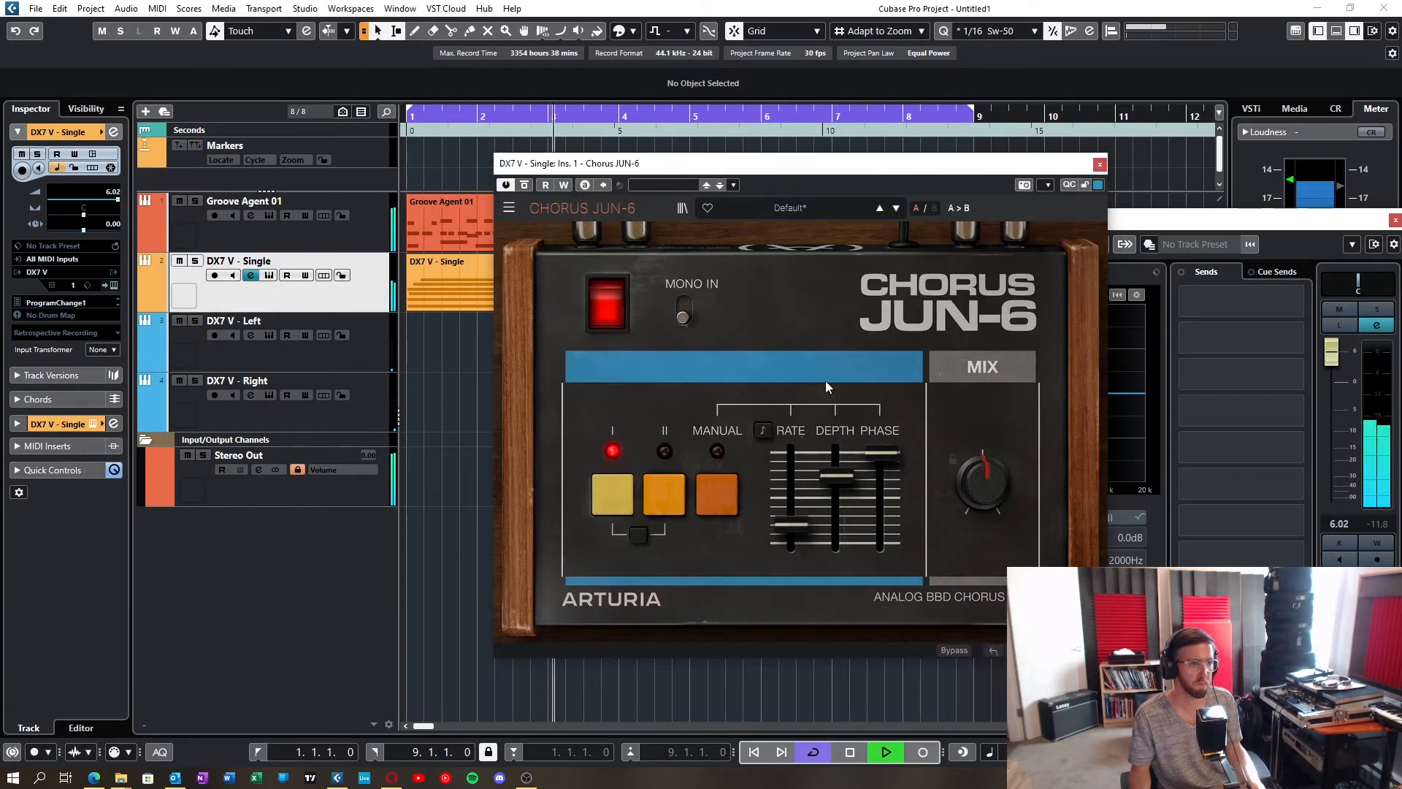
# Step: Bypass the Chorus JUN-6 insert, activate Choral on the DX7 V - Single channel, audition it with its editor open, and close the editor
pyautogui.click(1100, 165)
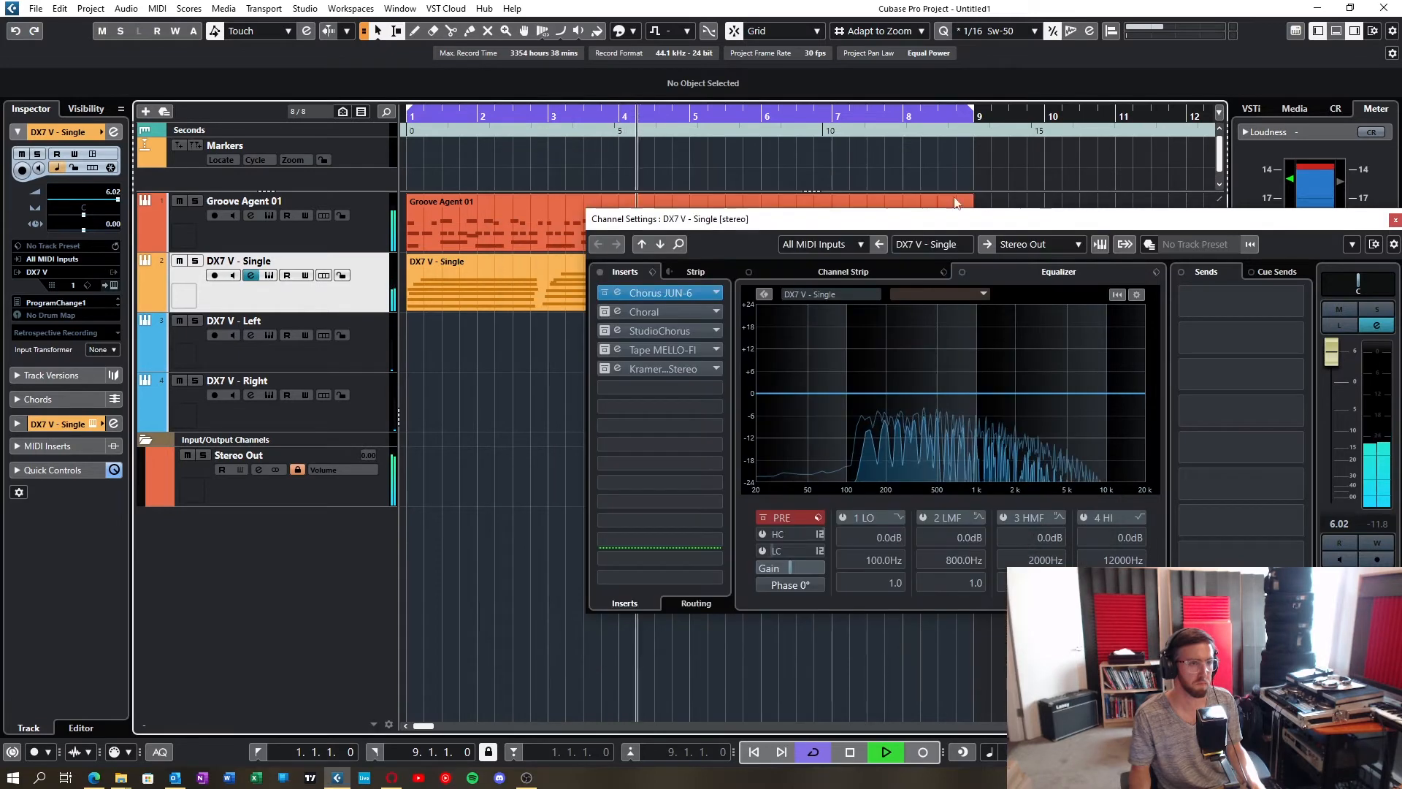
pyautogui.click(605, 296)
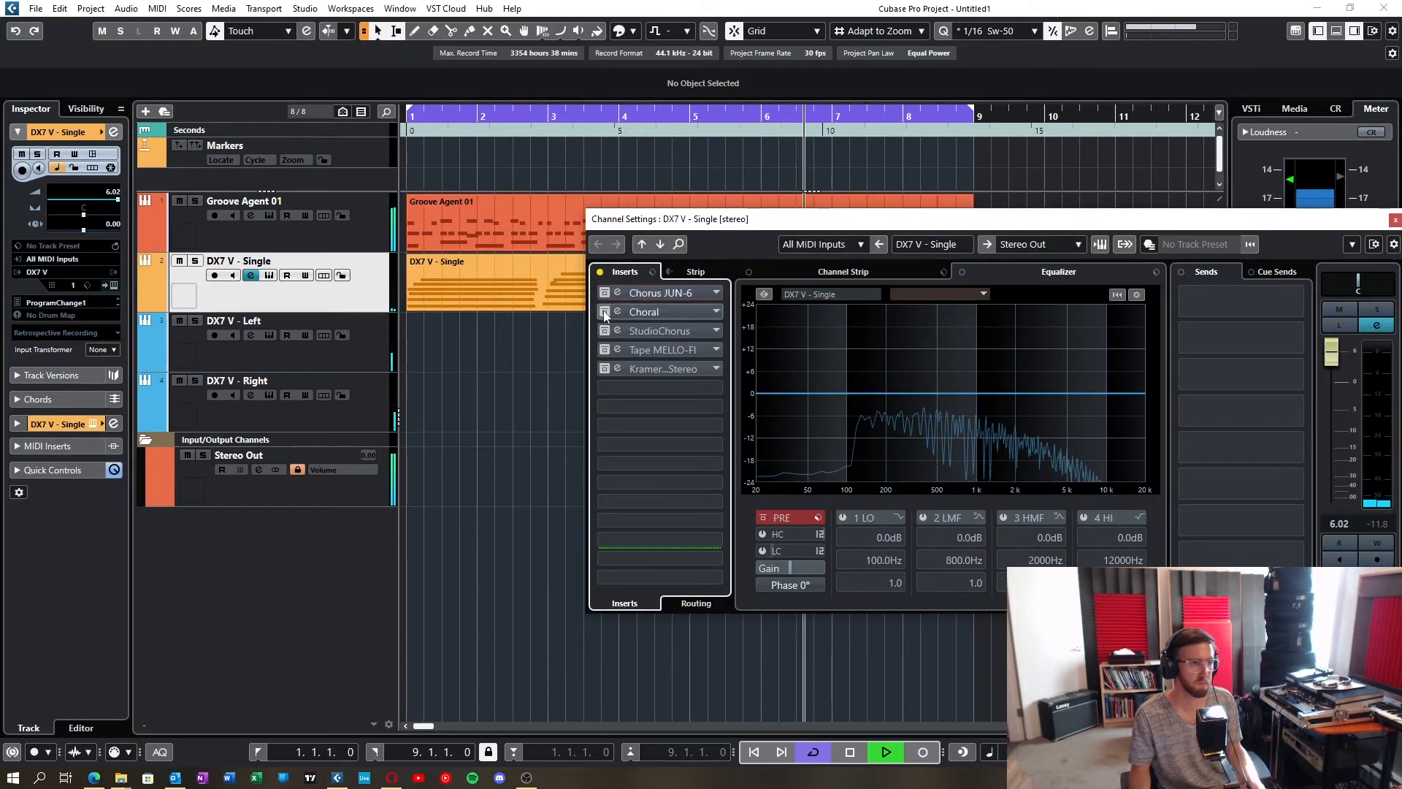
pyautogui.click(625, 311)
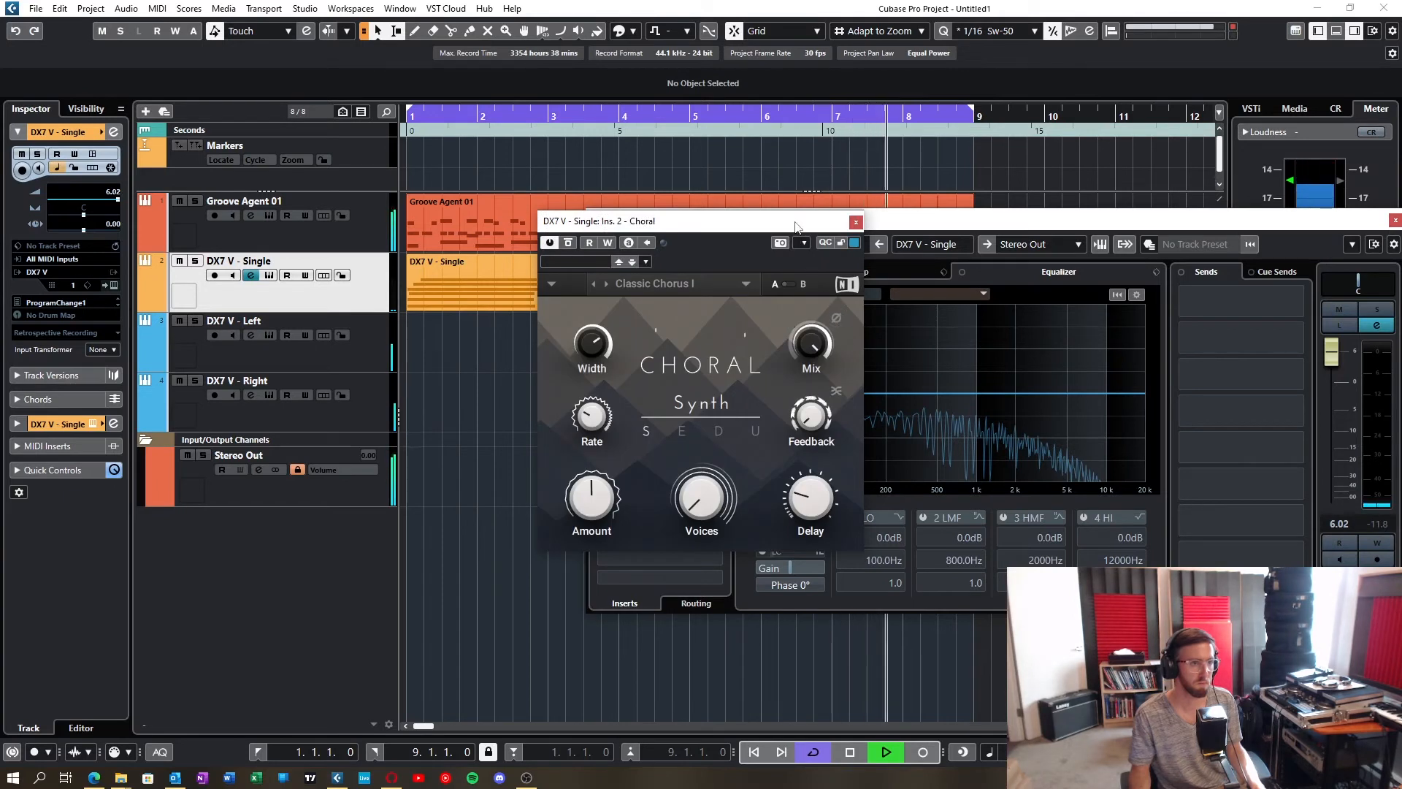
pyautogui.moveTo(774, 221); pyautogui.dragTo(735, 222)
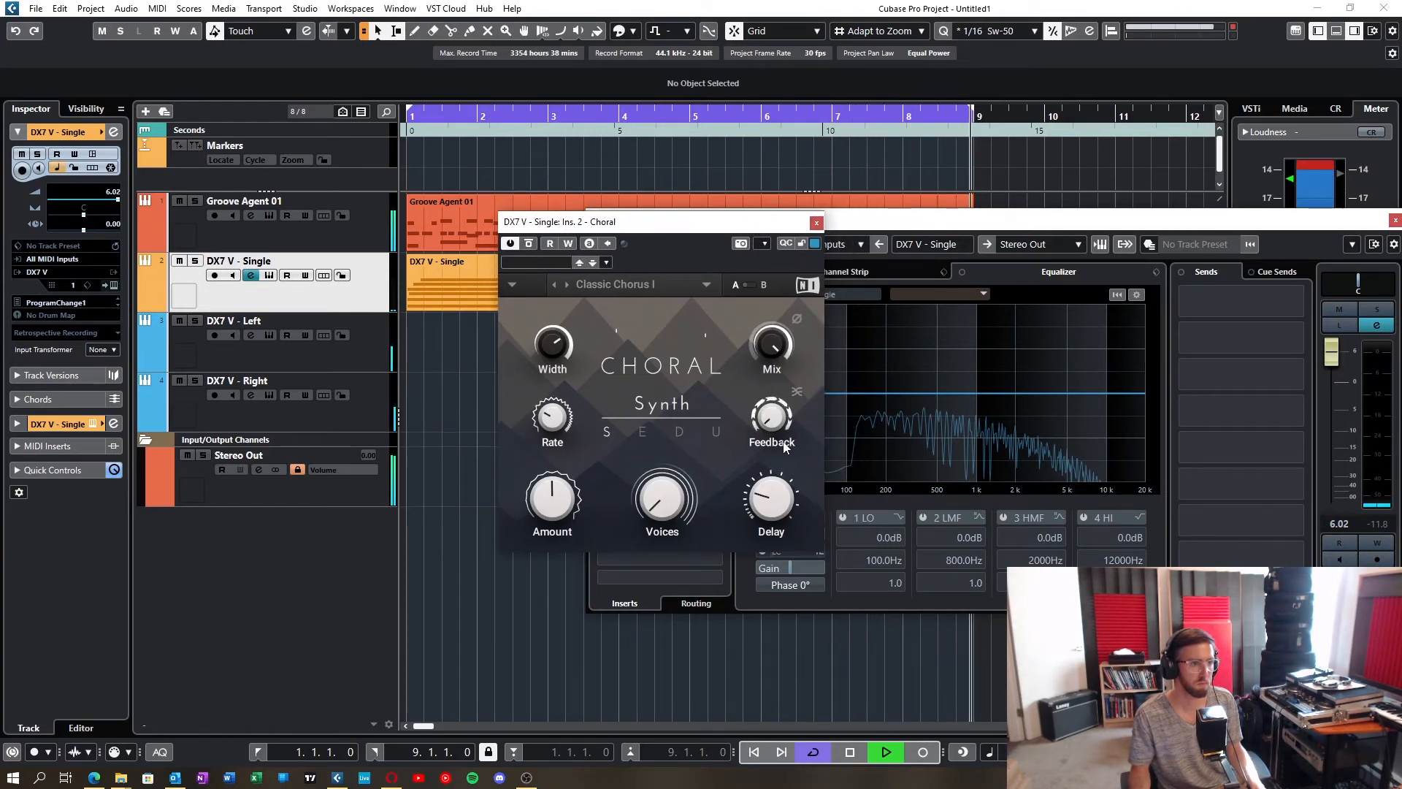
pyautogui.click(817, 222)
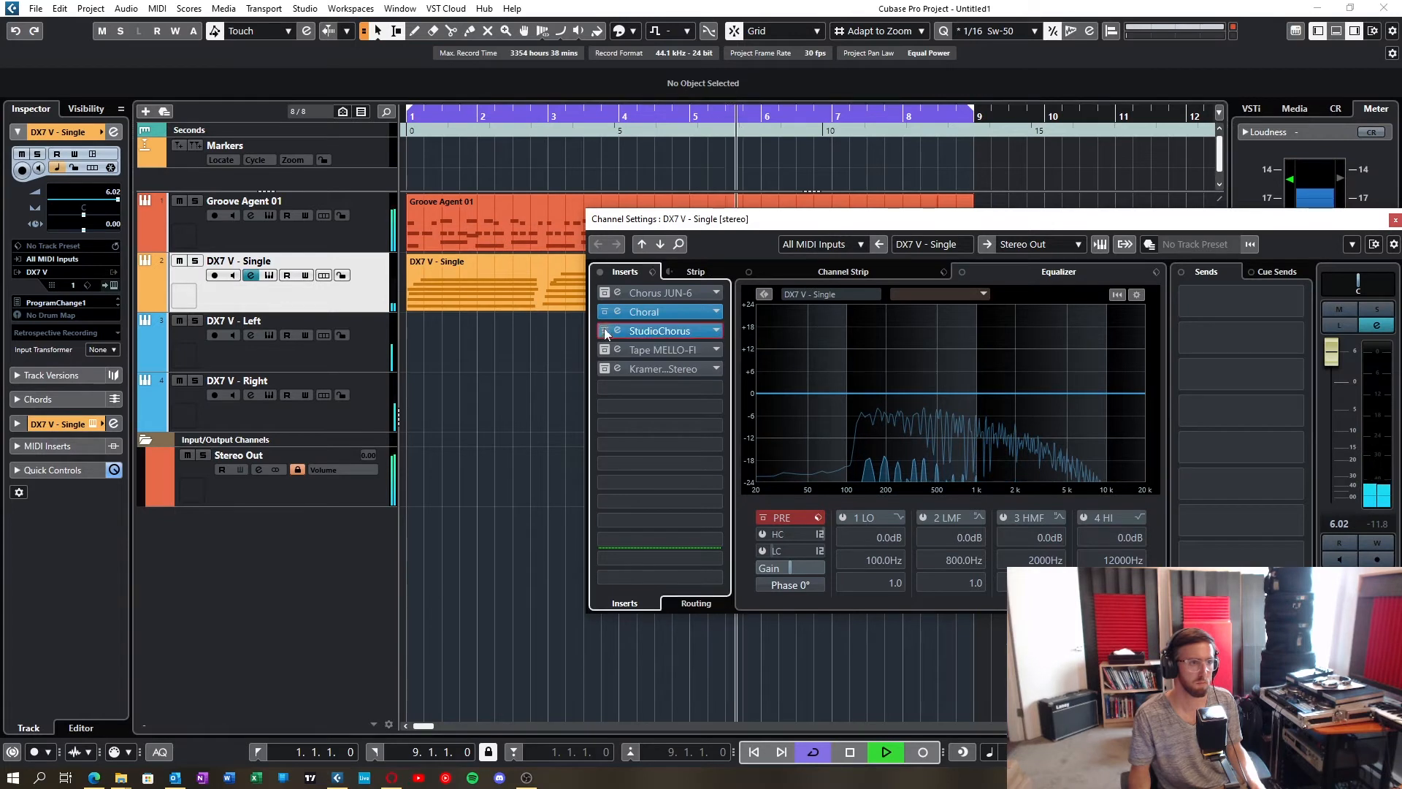
# Step: Replace Choral with the StudioChorus insert as the active effect, audition it with its editor open, and close the editor
pyautogui.click(636, 331)
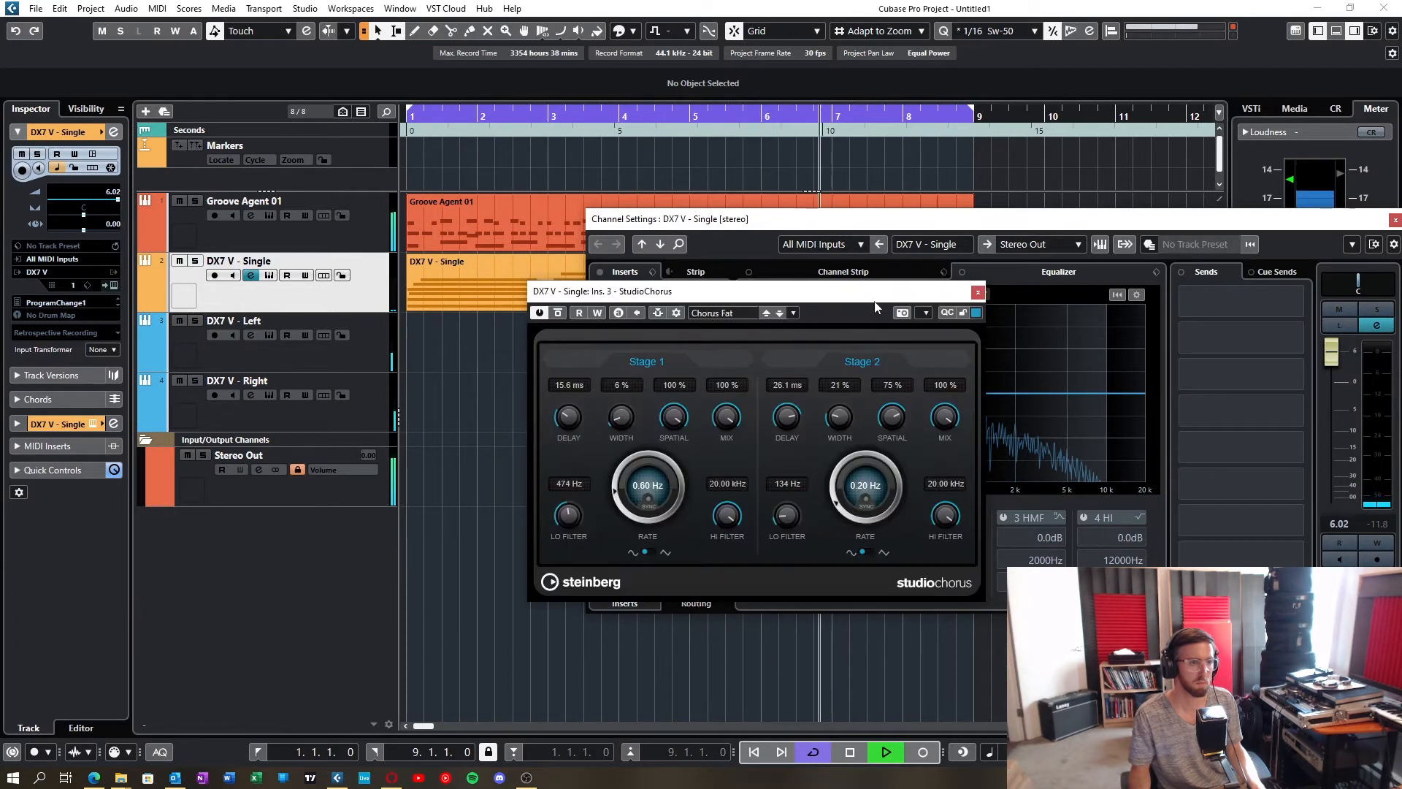
pyautogui.moveTo(876, 294); pyautogui.dragTo(863, 269)
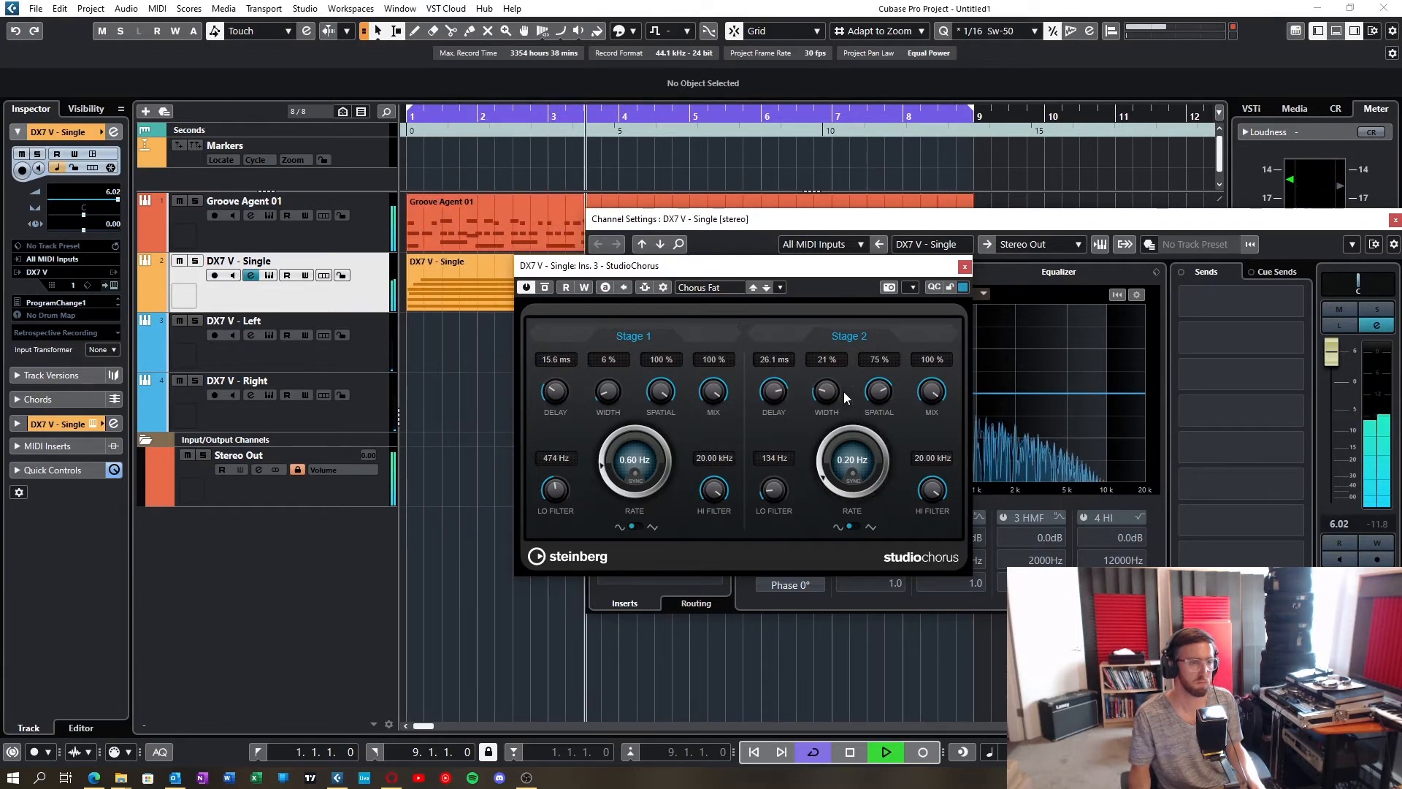
pyautogui.click(964, 267)
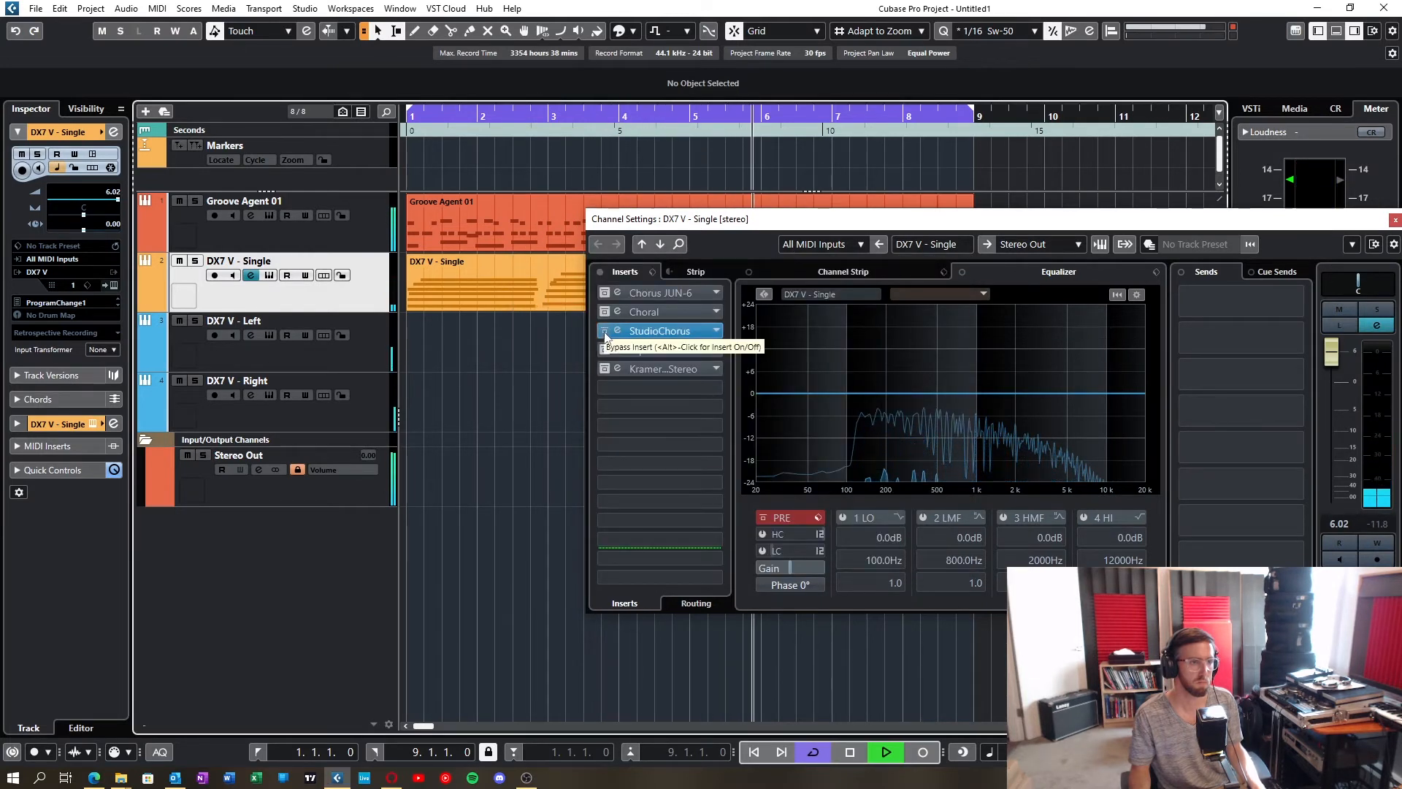
# Step: Bypass StudioChorus, activate the Tape MELLO-FI insert, inspect its Tone and Wear controls during playback, and close its editor
pyautogui.click(605, 332)
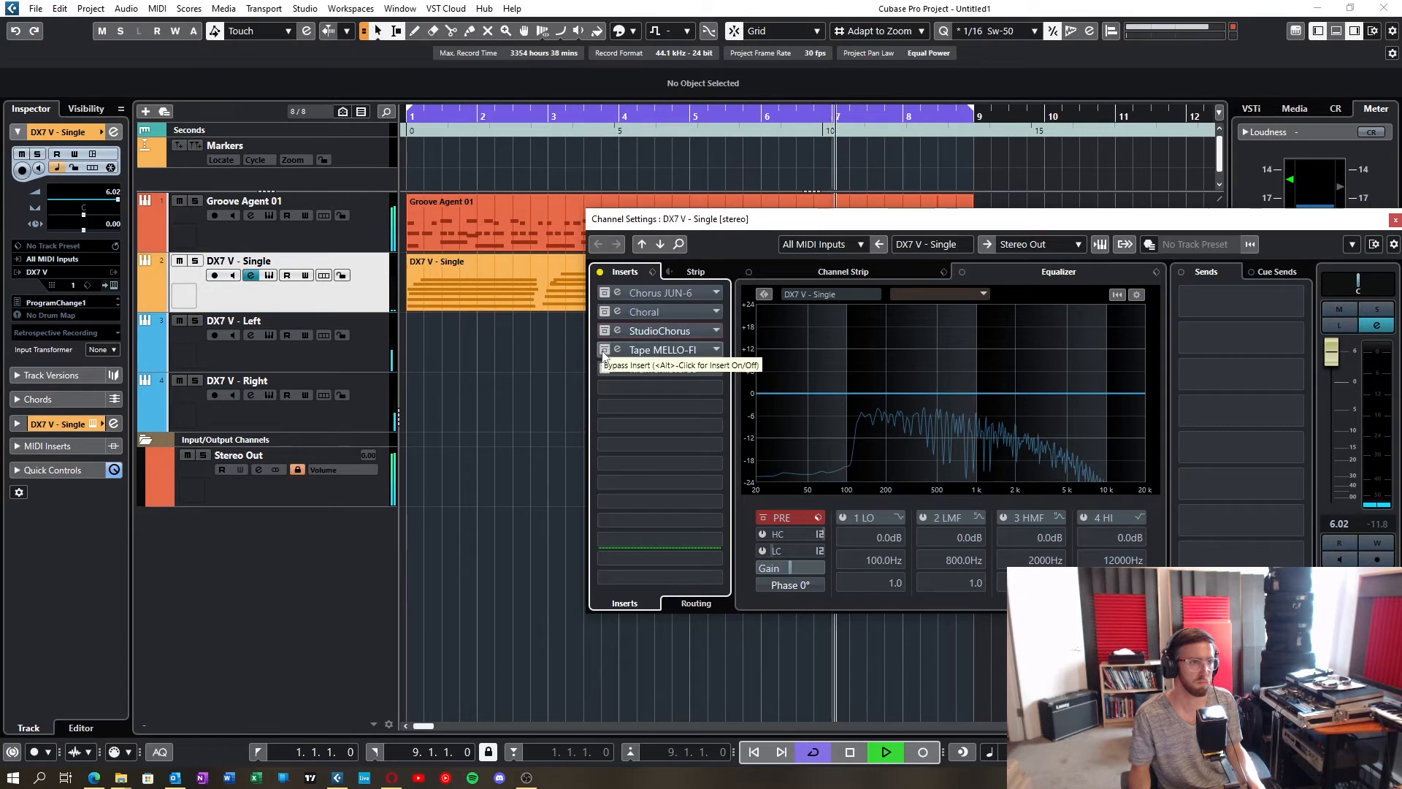
pyautogui.click(606, 350)
pyautogui.click(613, 349)
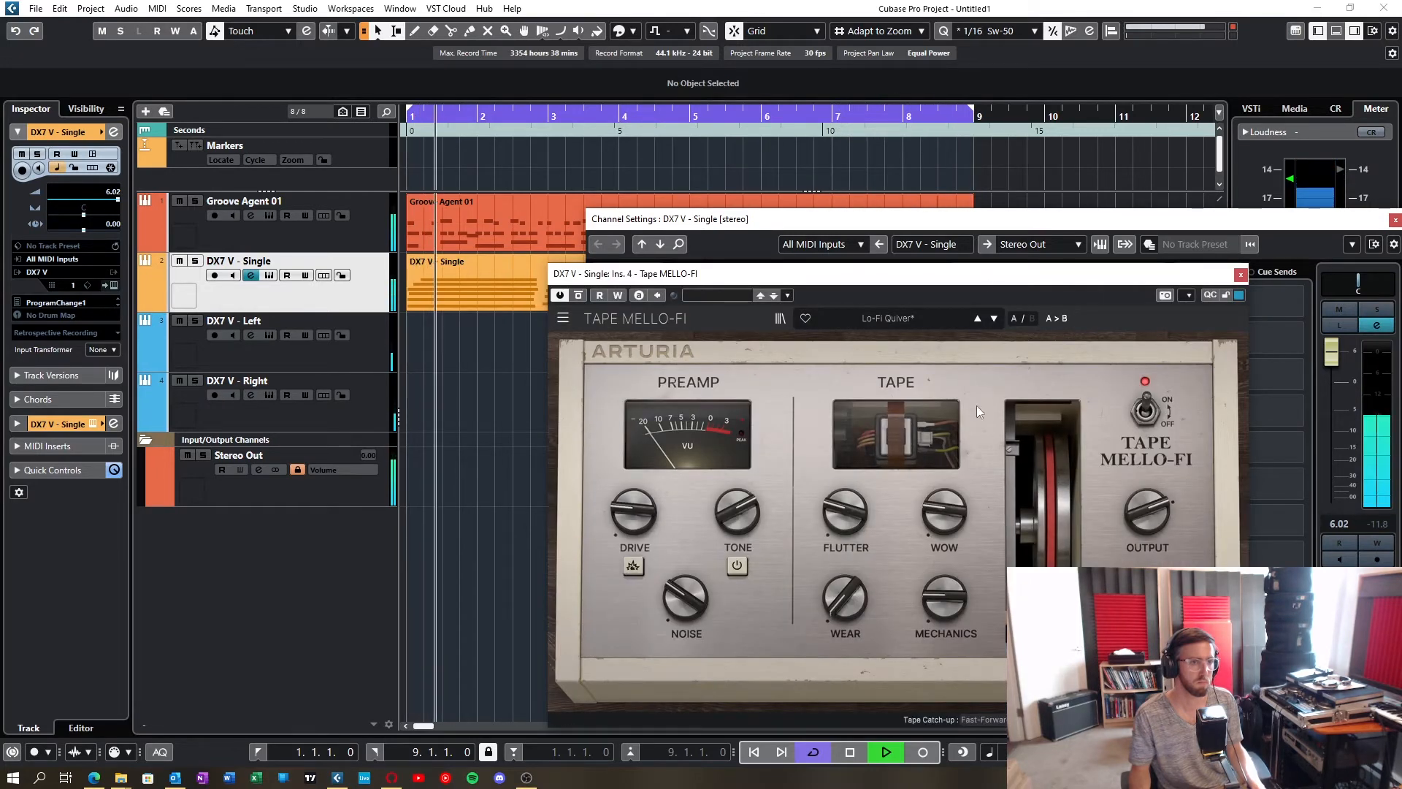
pyautogui.moveTo(853, 607)
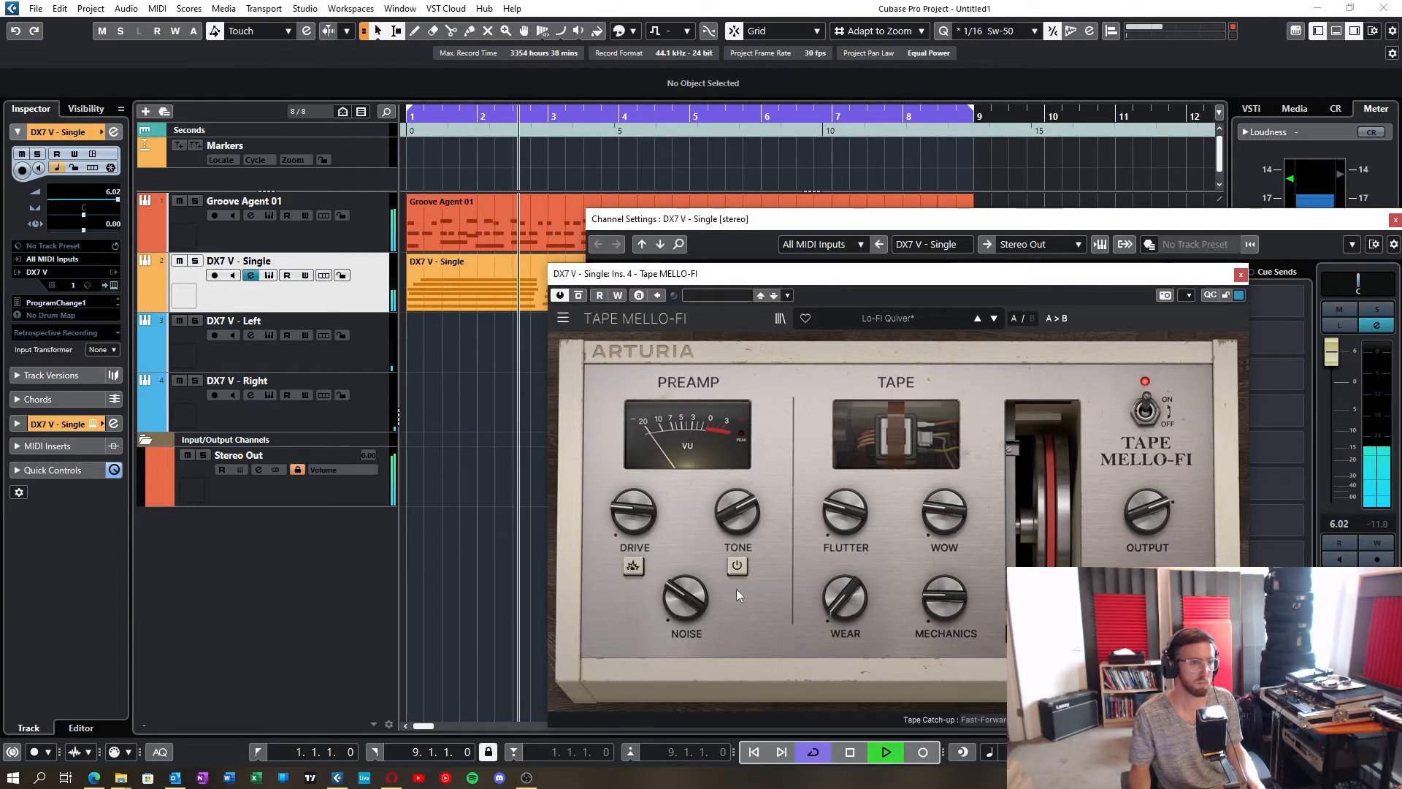
pyautogui.moveTo(735, 530)
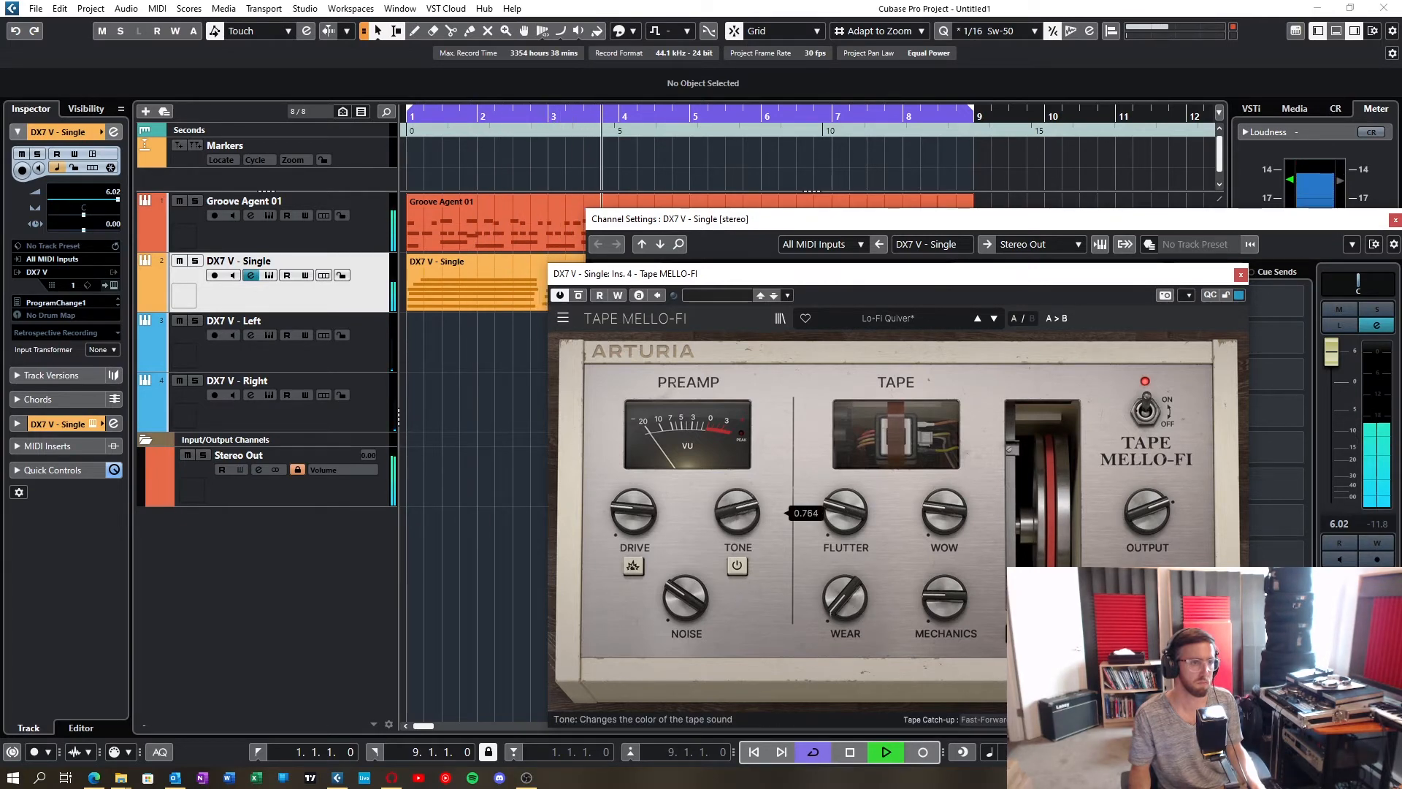
pyautogui.click(1240, 275)
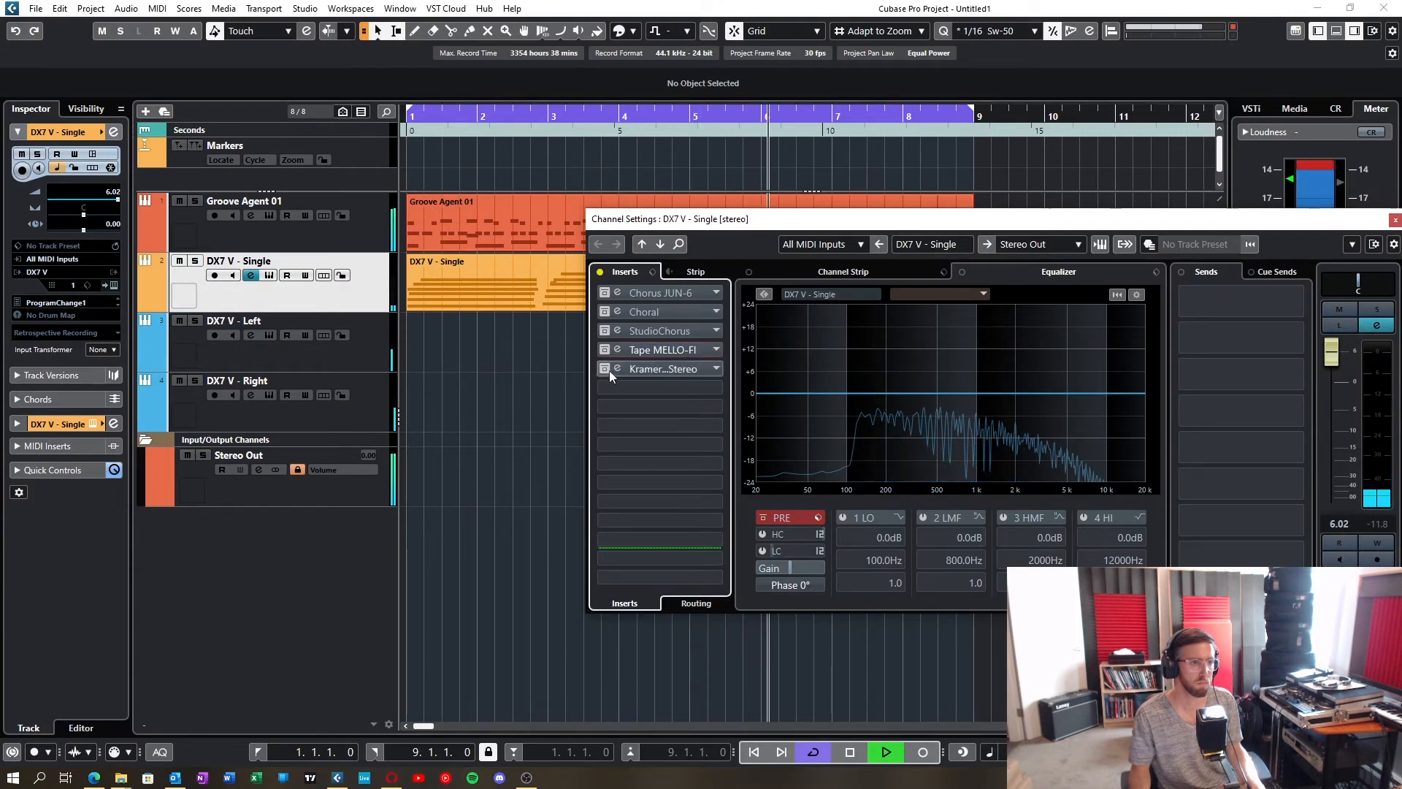
# Step: Bypass Tape MELLO-FI, activate the Kramer Tape Stereo insert, audition it with its editor open, and close the editor
pyautogui.click(641, 369)
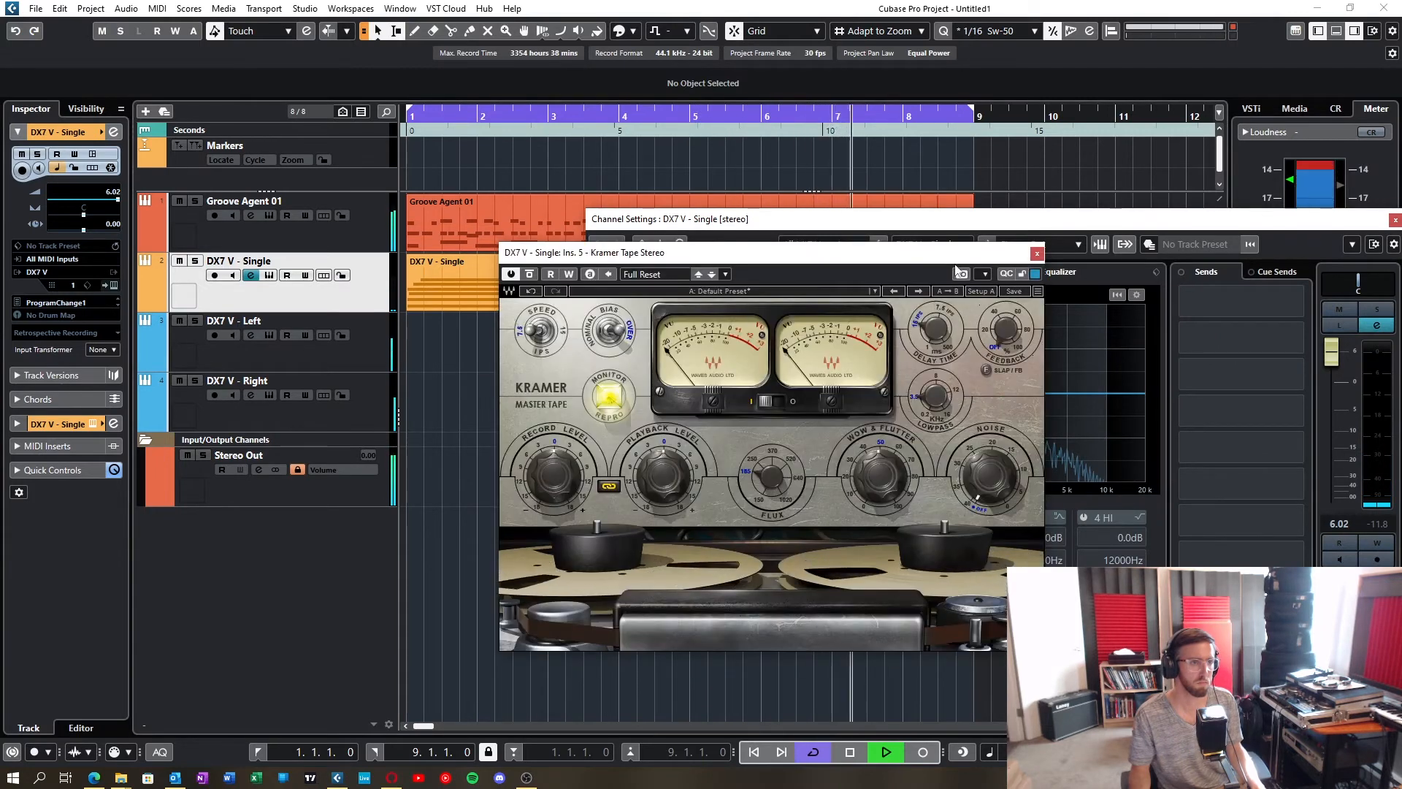
pyautogui.moveTo(957, 254); pyautogui.dragTo(939, 222)
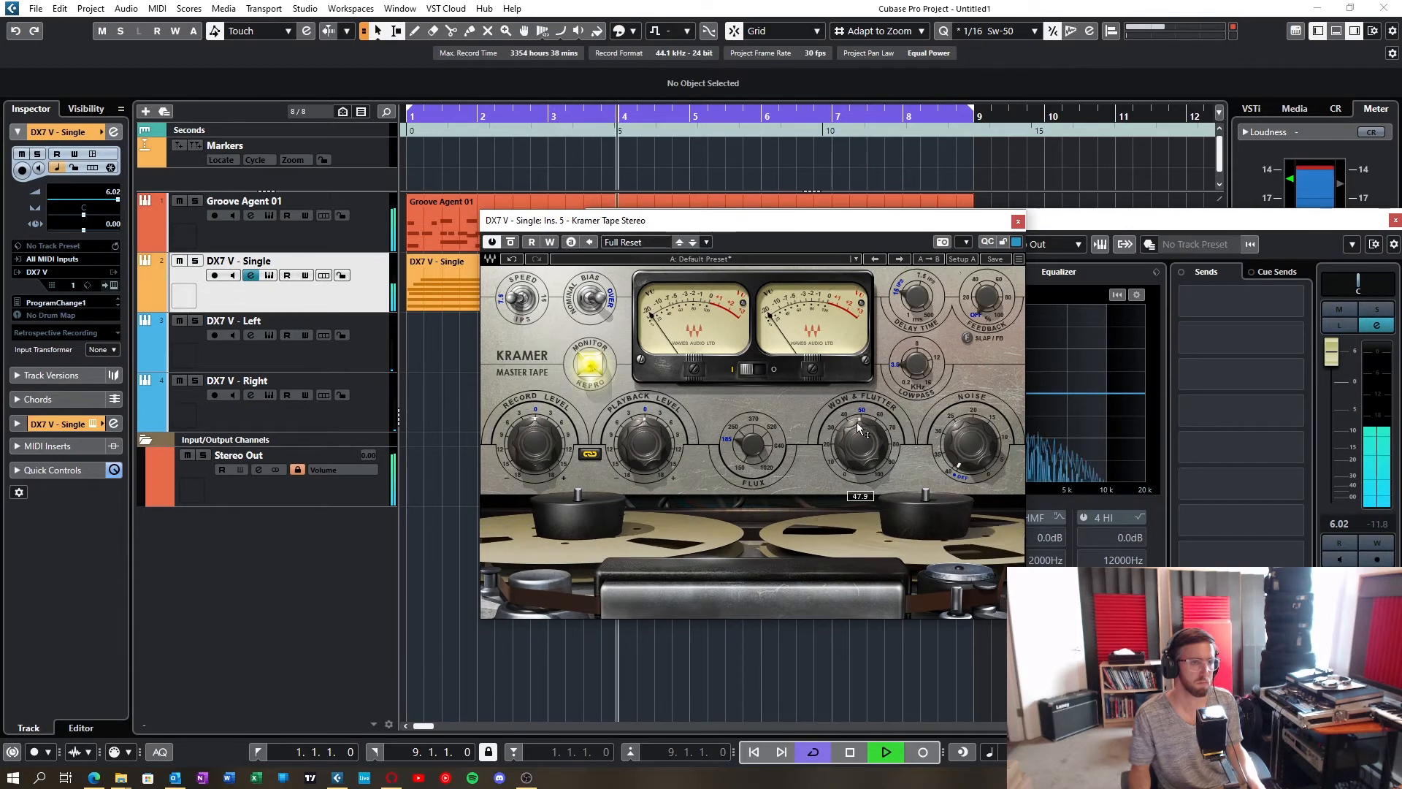
pyautogui.click(1017, 221)
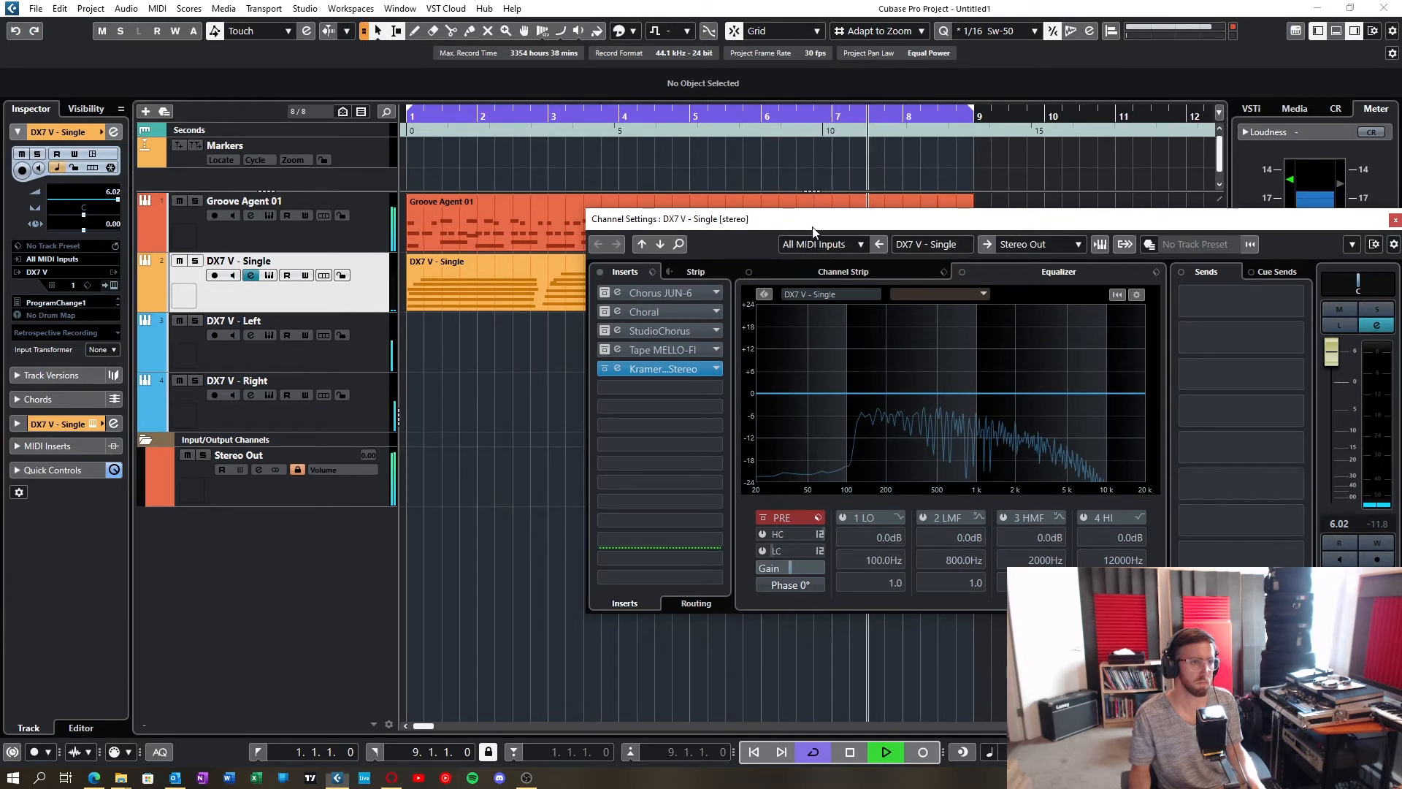
# Step: Stop playback and close the channel settings of the DX7 V - Single track
pyautogui.moveTo(806, 218); pyautogui.dragTo(650, 233)
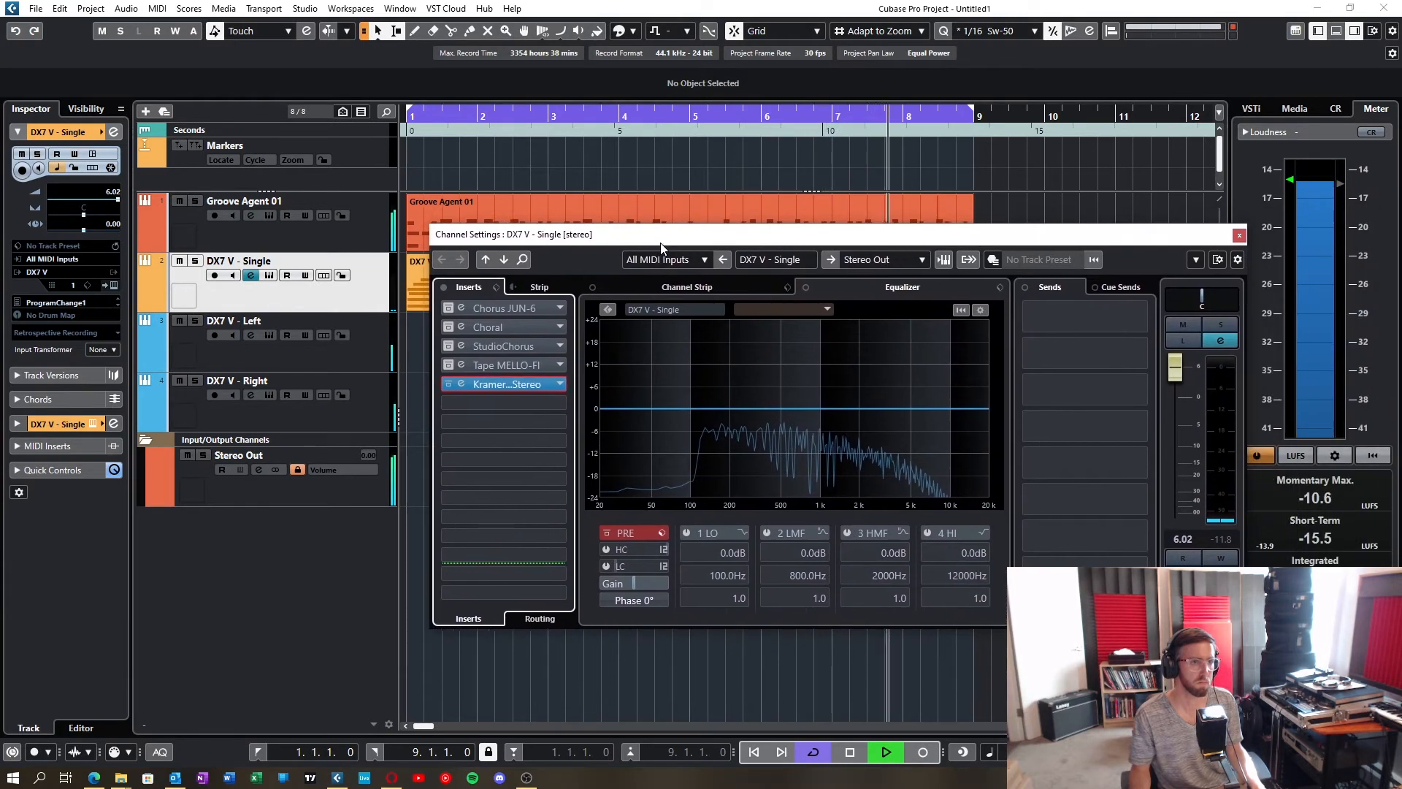
pyautogui.press('space')
pyautogui.click(1220, 341)
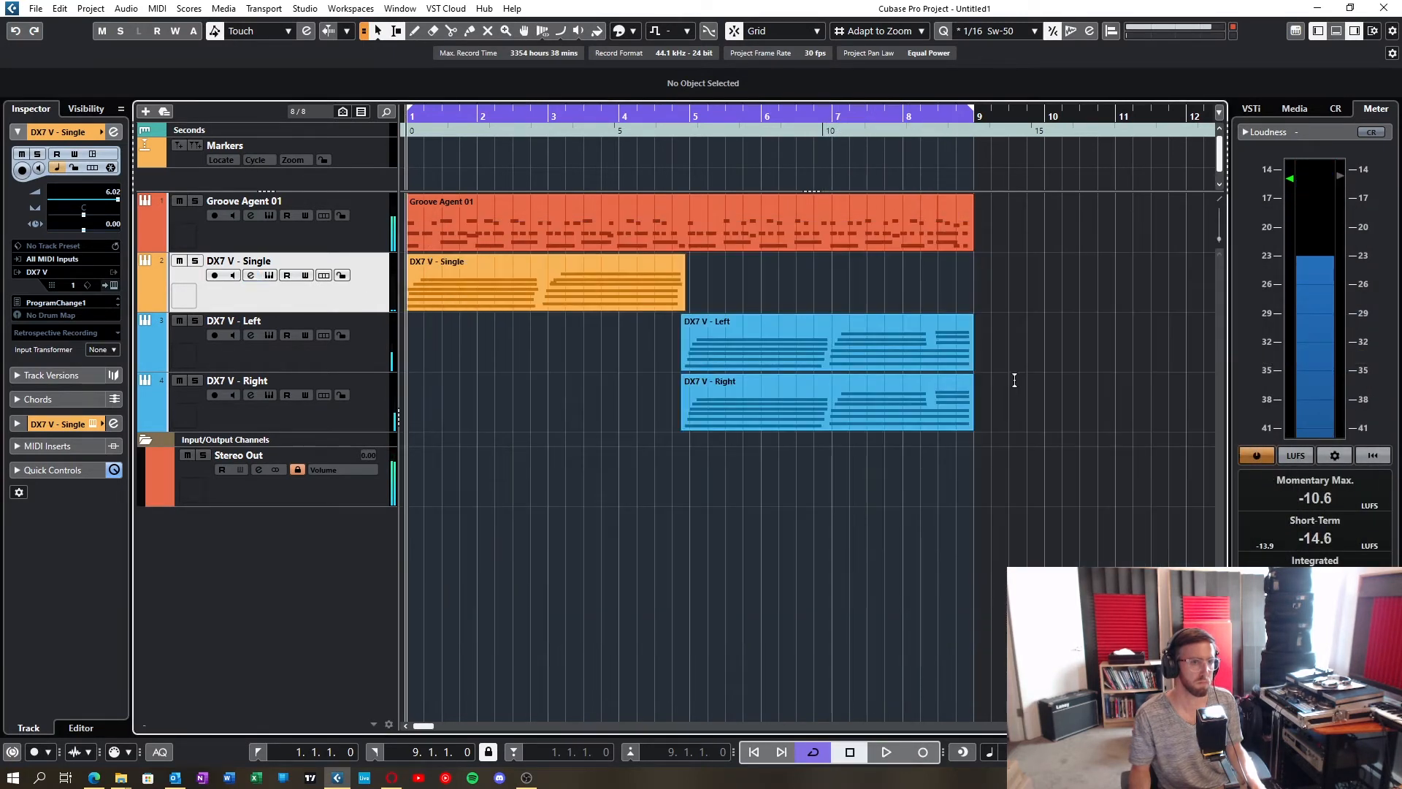
pyautogui.click(251, 276)
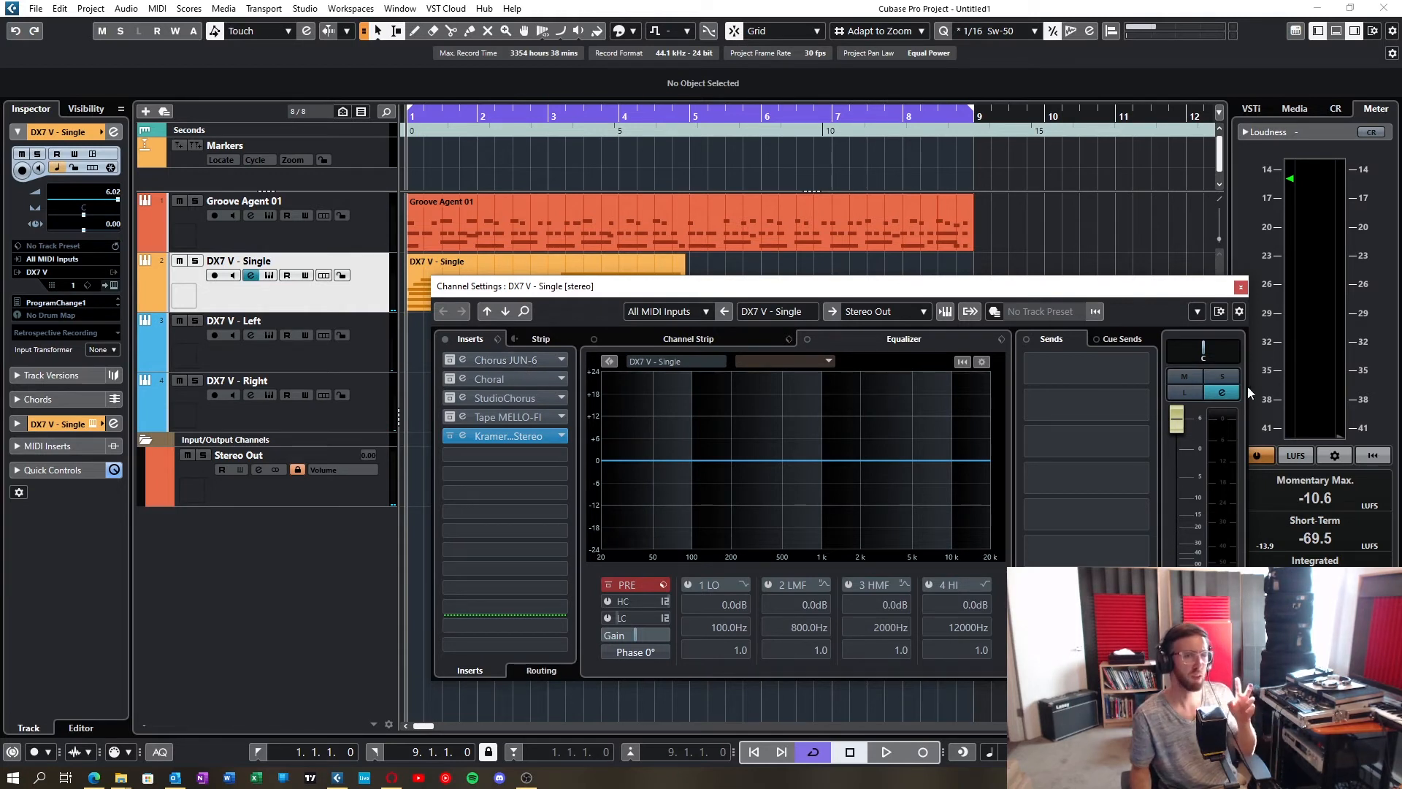
pyautogui.press('Escape')
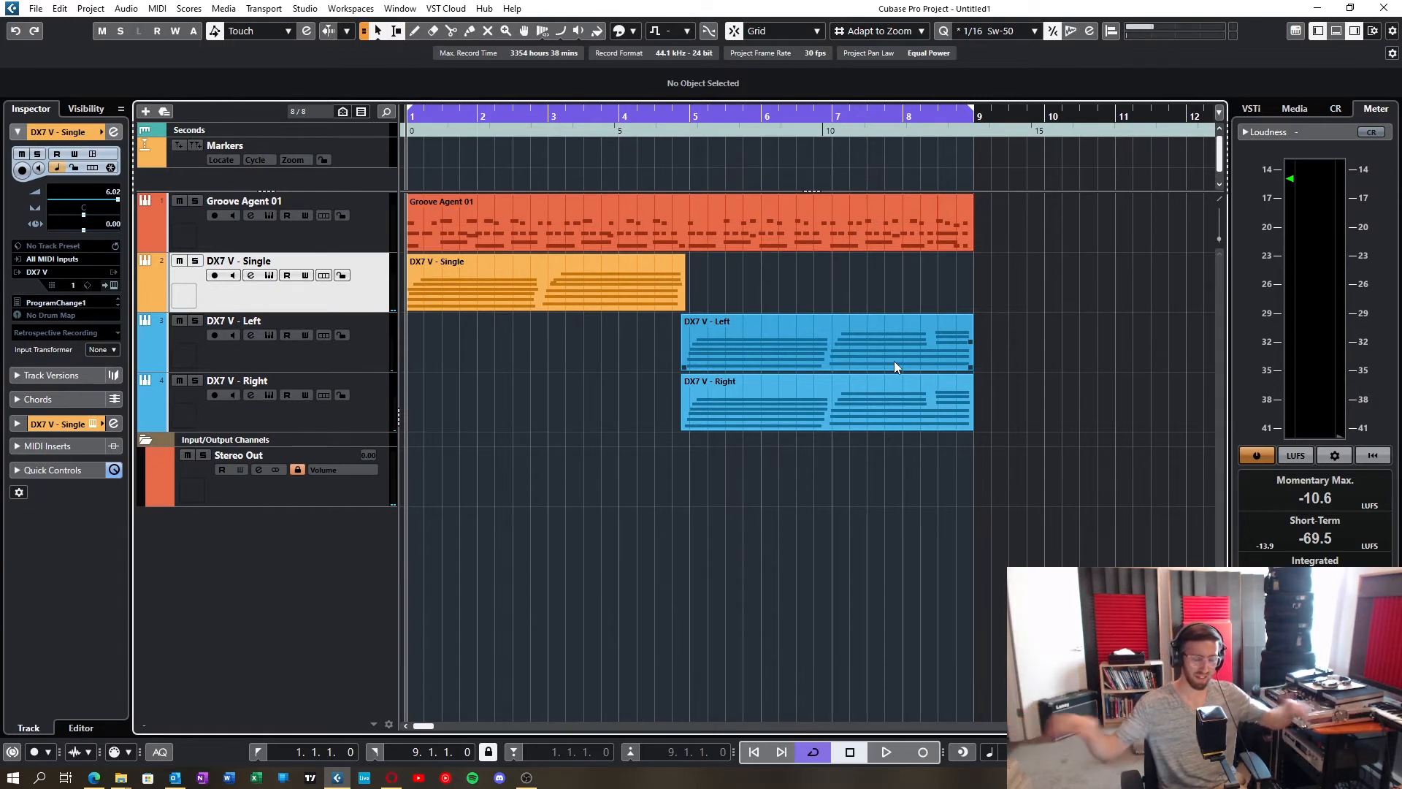
# Step: Compare the doubled DX7 V - Left and DX7 V - Right tracks and their MIDI parts
pyautogui.click(386, 357)
pyautogui.click(376, 385)
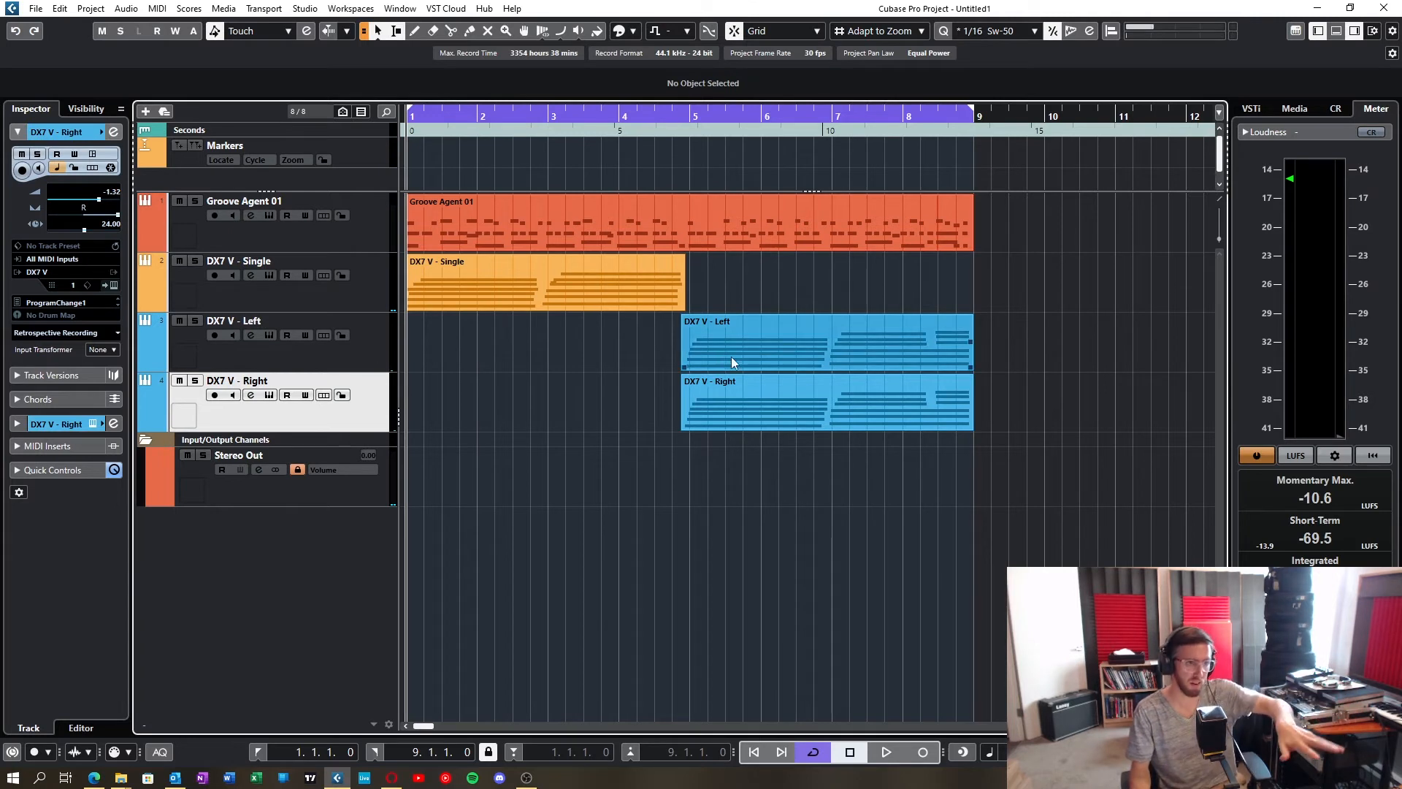
pyautogui.click(740, 382)
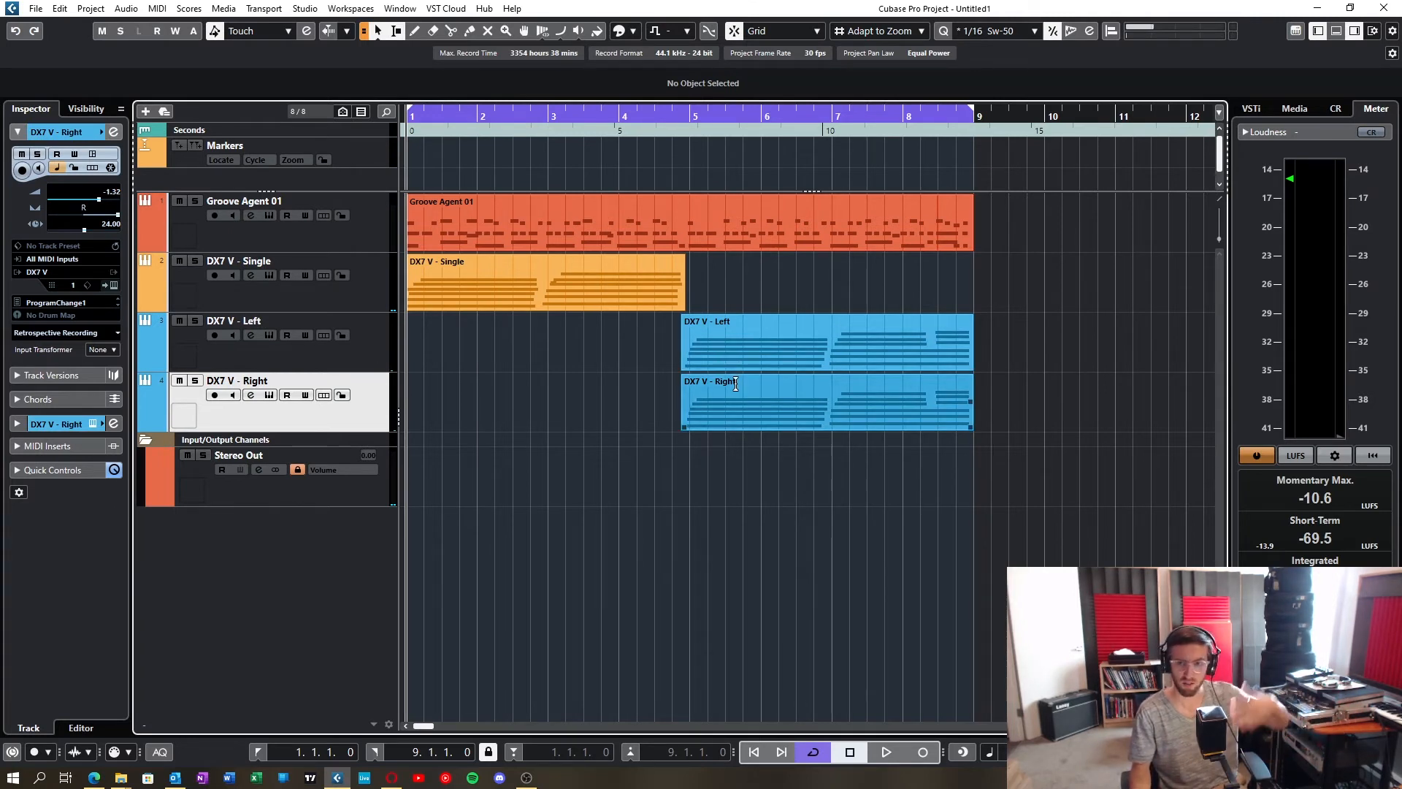
# Step: Select the DX7 V - Single track, reopen its channel settings and open the Chorus JUN-6 insert's editor
pyautogui.click(294, 290)
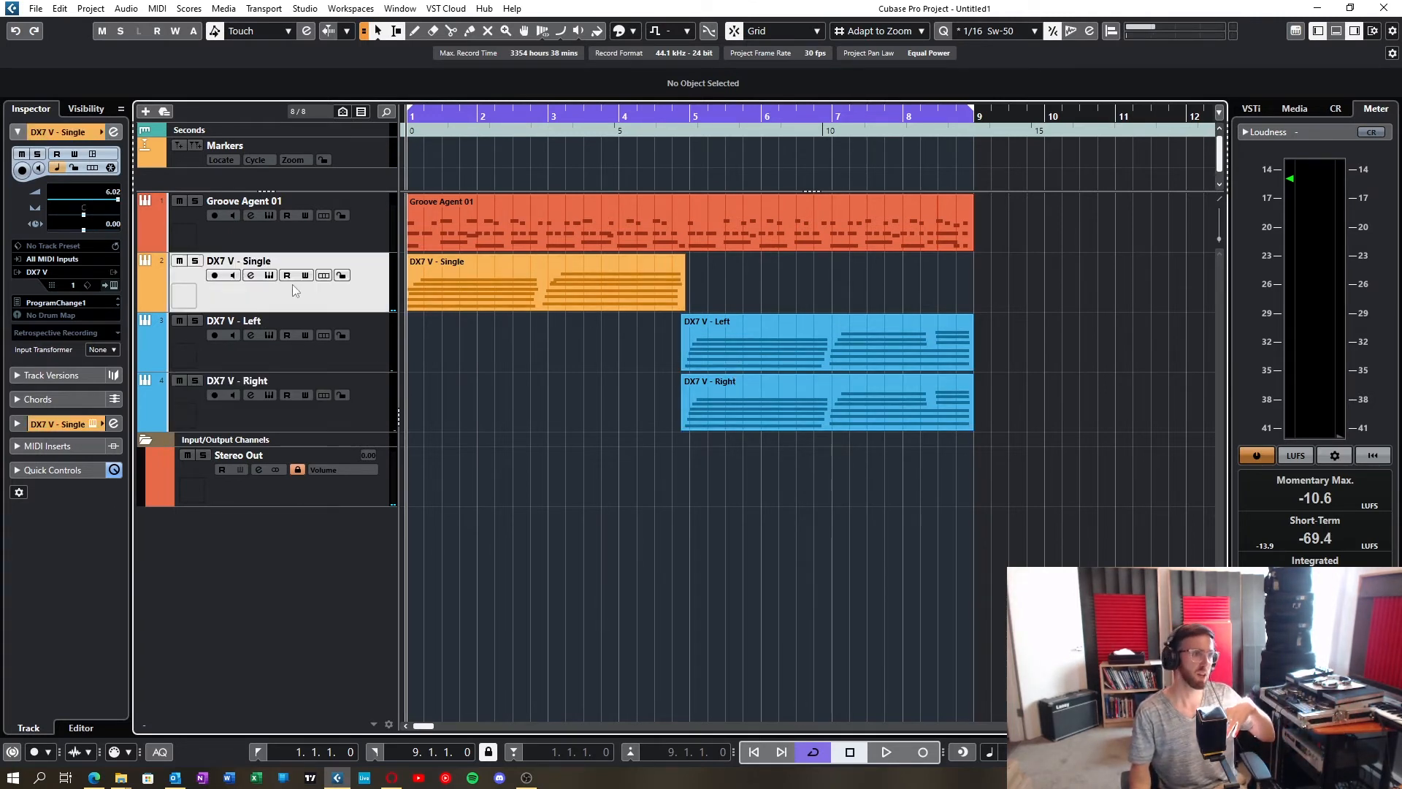
pyautogui.click(251, 275)
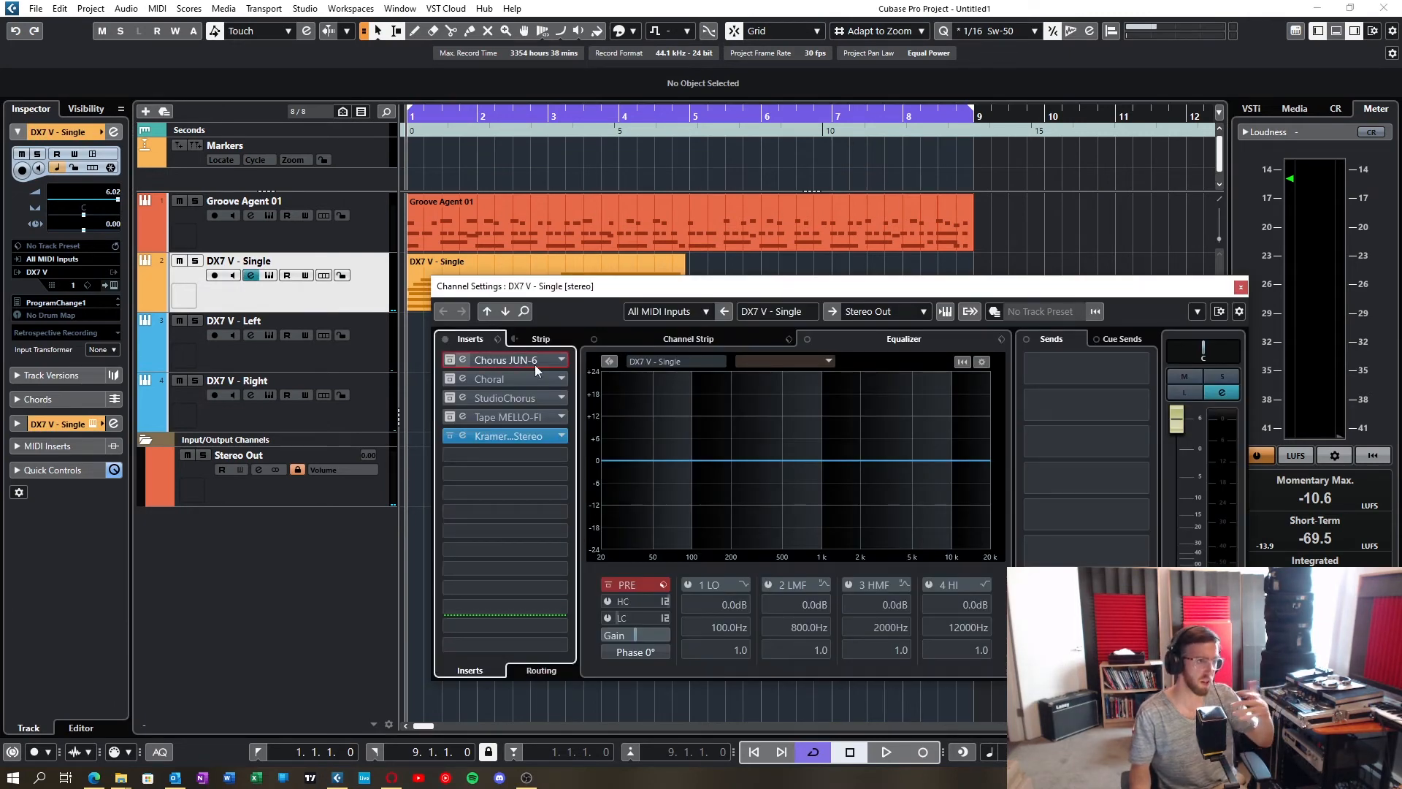
pyautogui.click(534, 365)
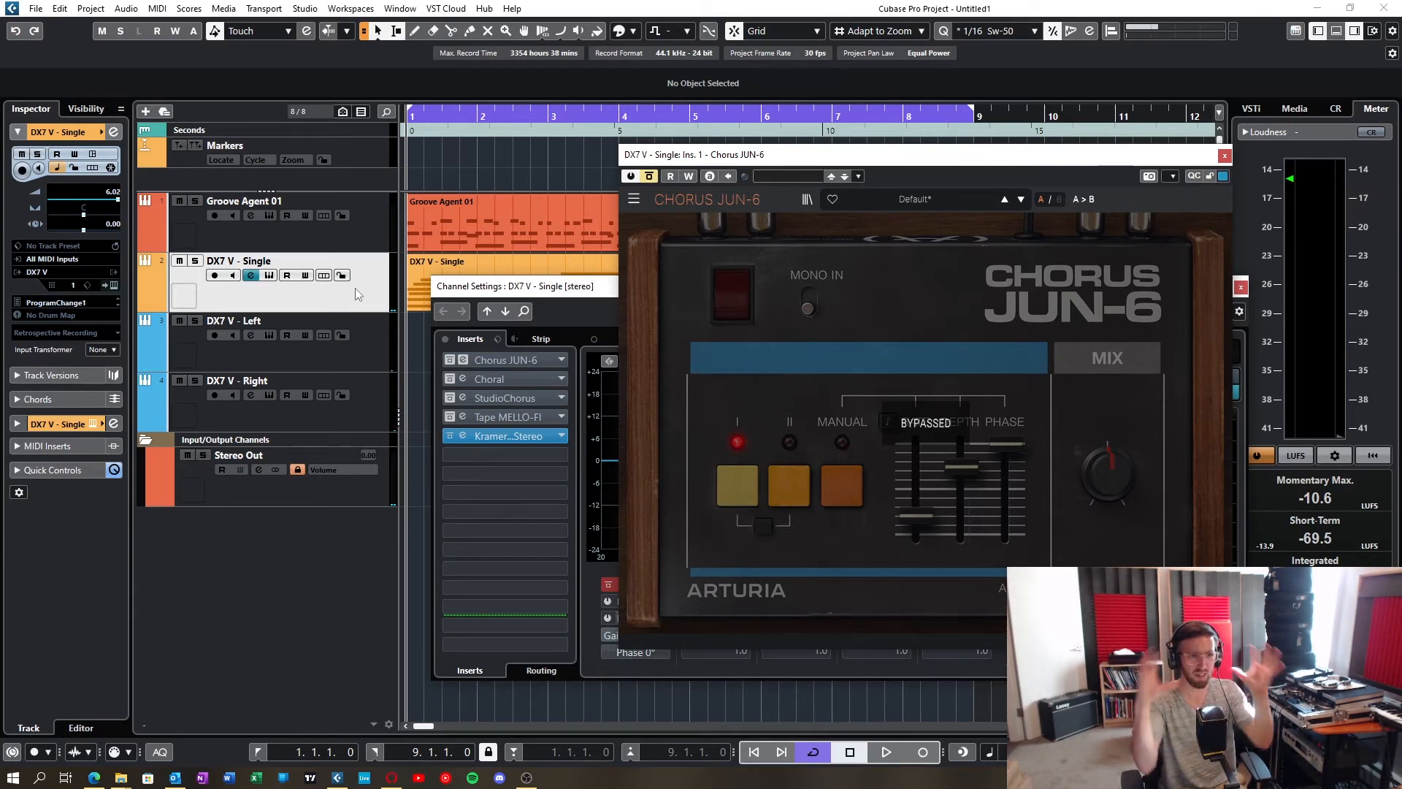
# Step: View the DX7 V - Left and DX7 V - Right channels' insert slots beside the Chorus JUN-6 editor
pyautogui.click(335, 348)
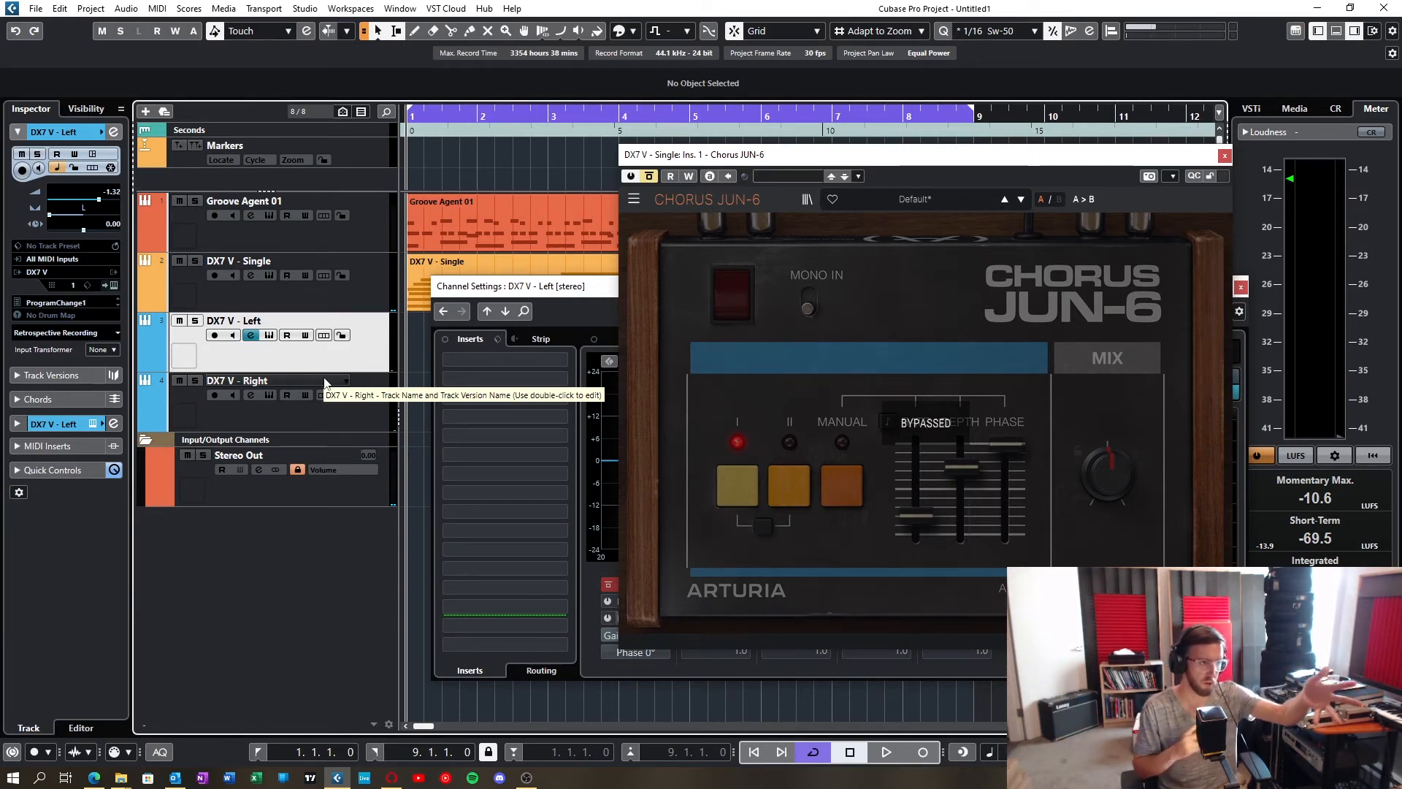
pyautogui.click(362, 414)
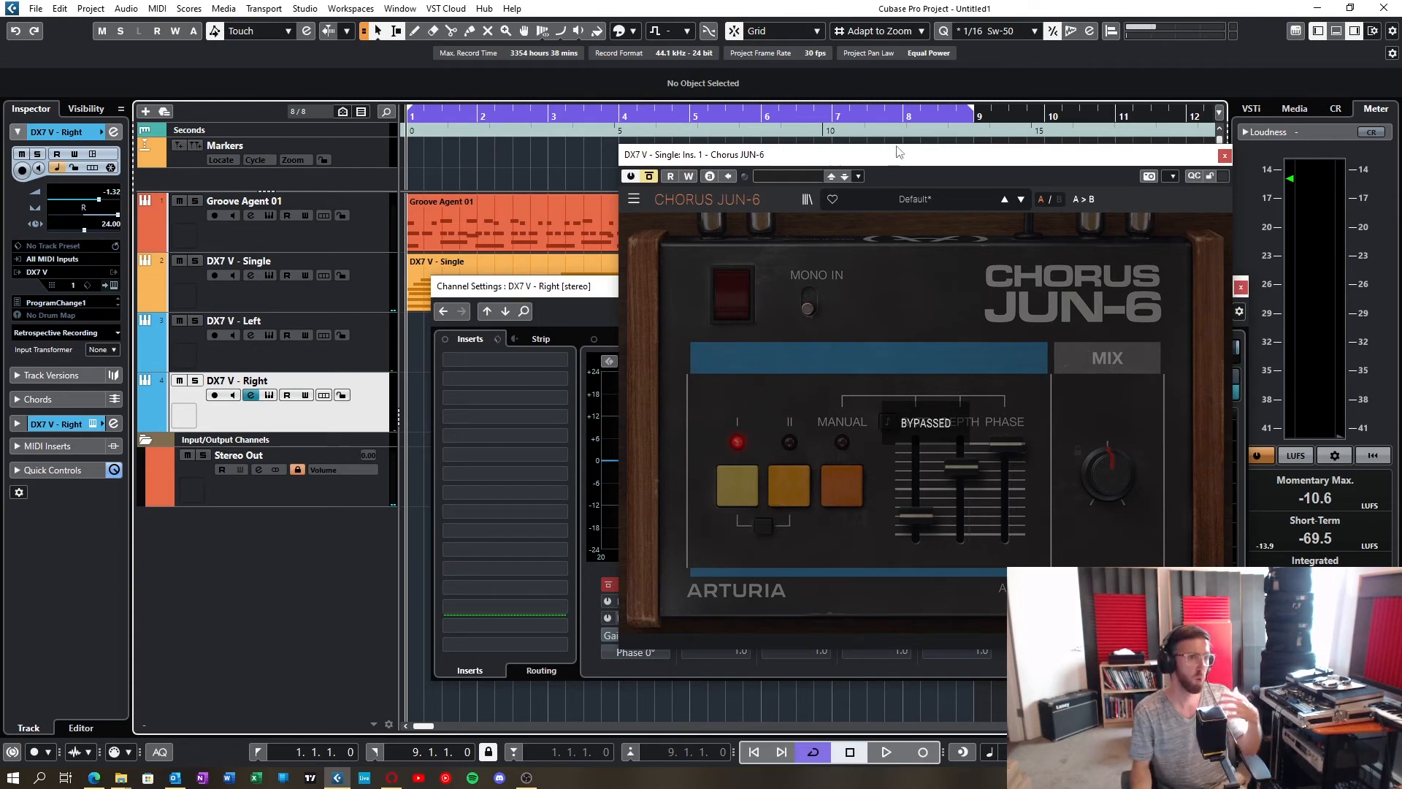
pyautogui.moveTo(923, 155); pyautogui.dragTo(870, 149)
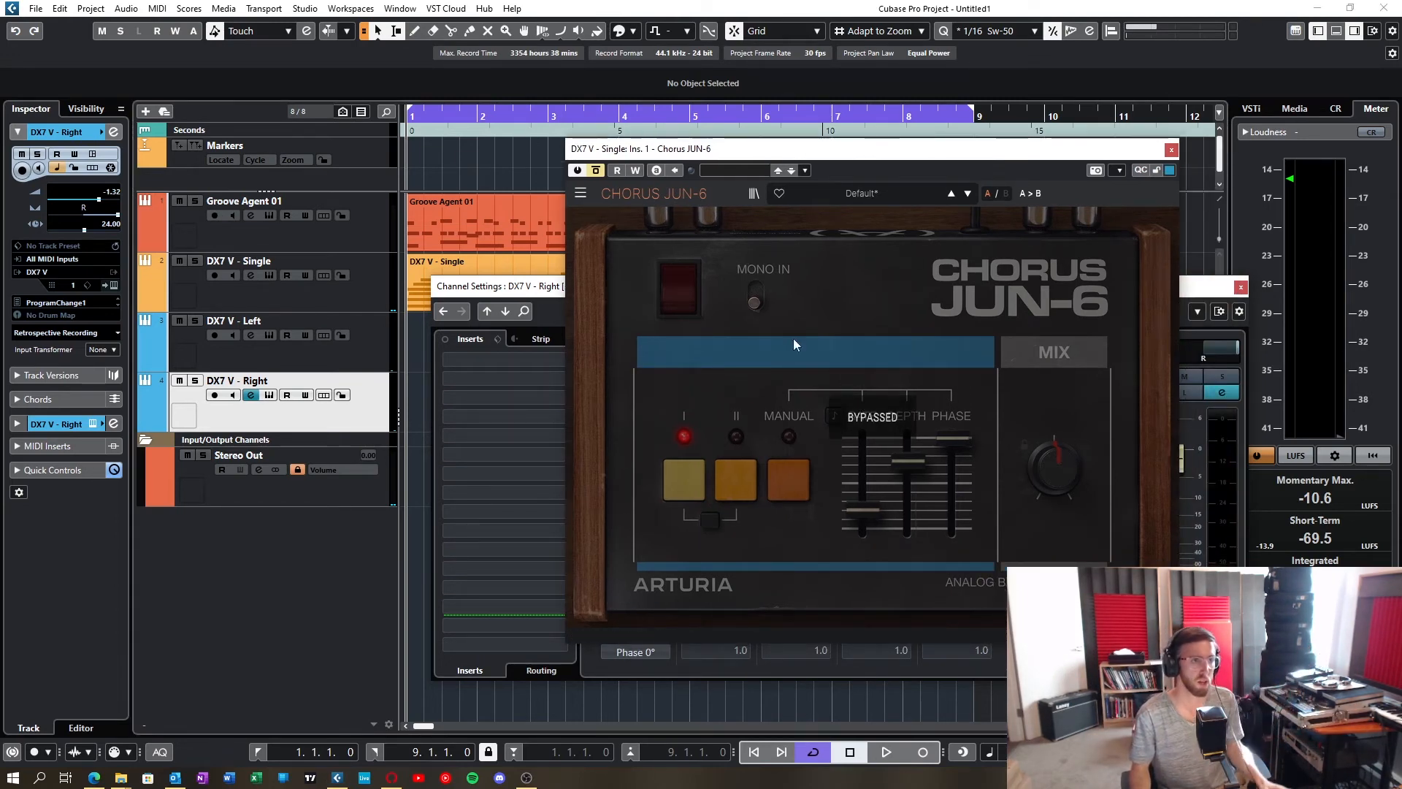
# Step: Return to the DX7 V - Single channel and inspect the Kramer Tape Stereo insert's Wow & Flutter, Speed and Bias controls
pyautogui.click(321, 239)
pyautogui.click(314, 283)
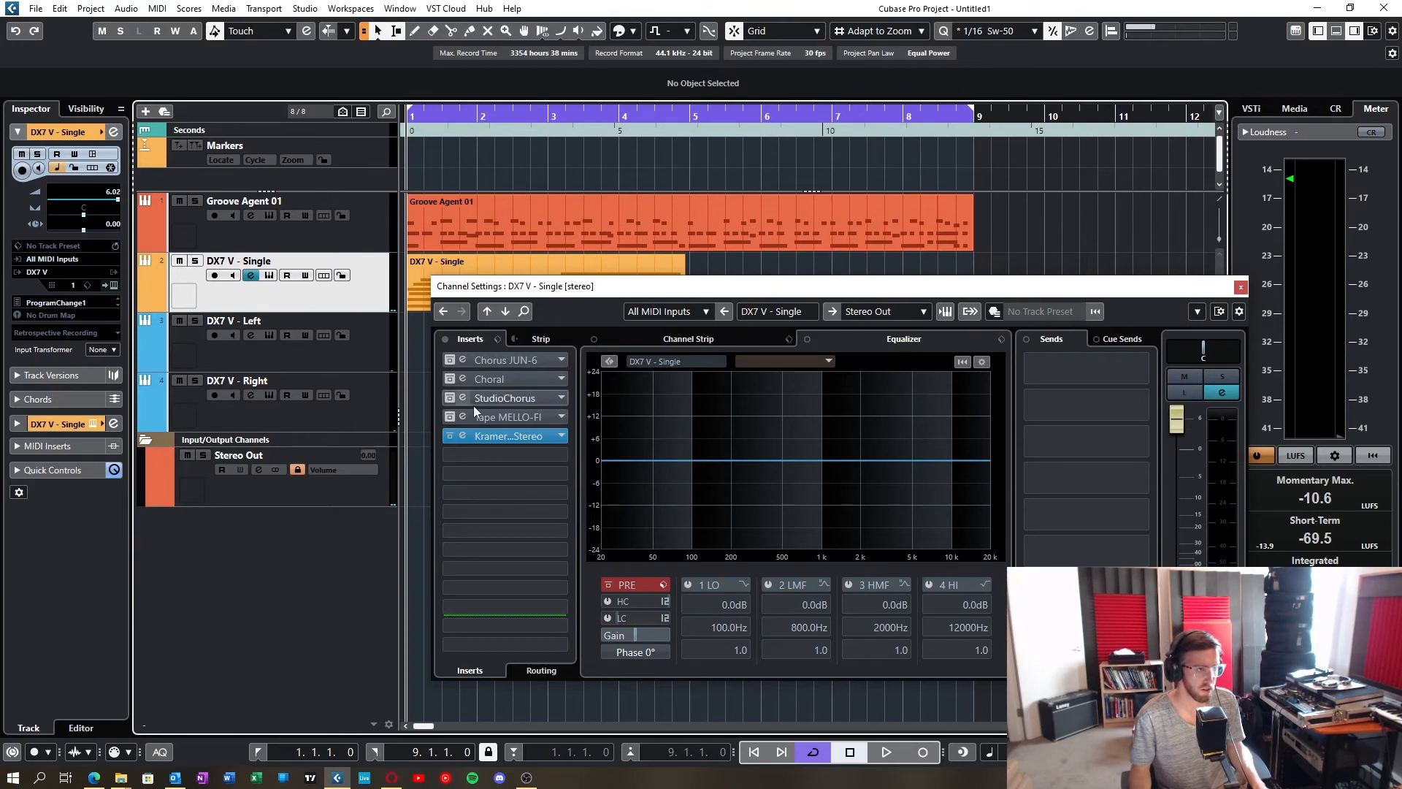
pyautogui.click(527, 437)
pyautogui.moveTo(769, 223); pyautogui.dragTo(857, 226)
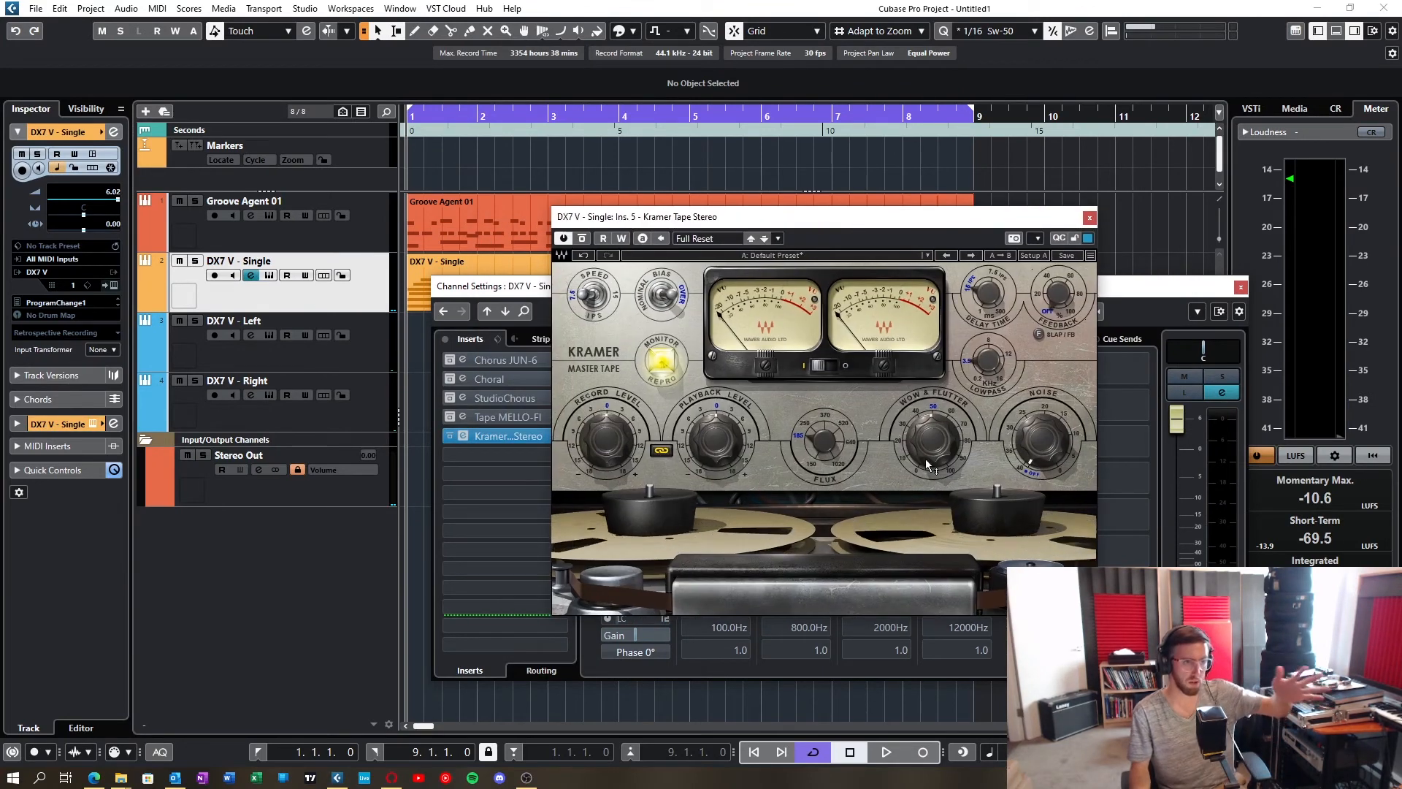
pyautogui.moveTo(934, 412)
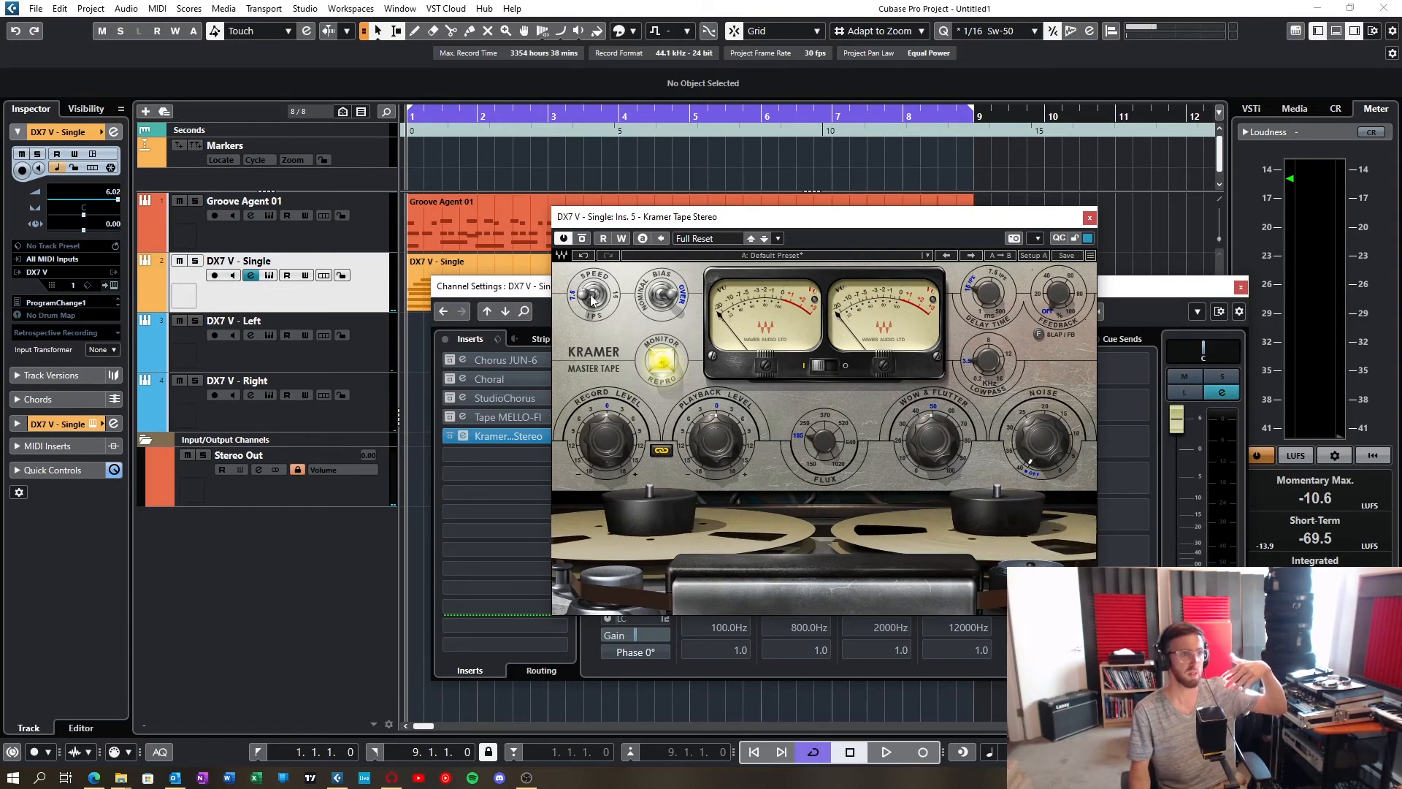
pyautogui.moveTo(598, 297)
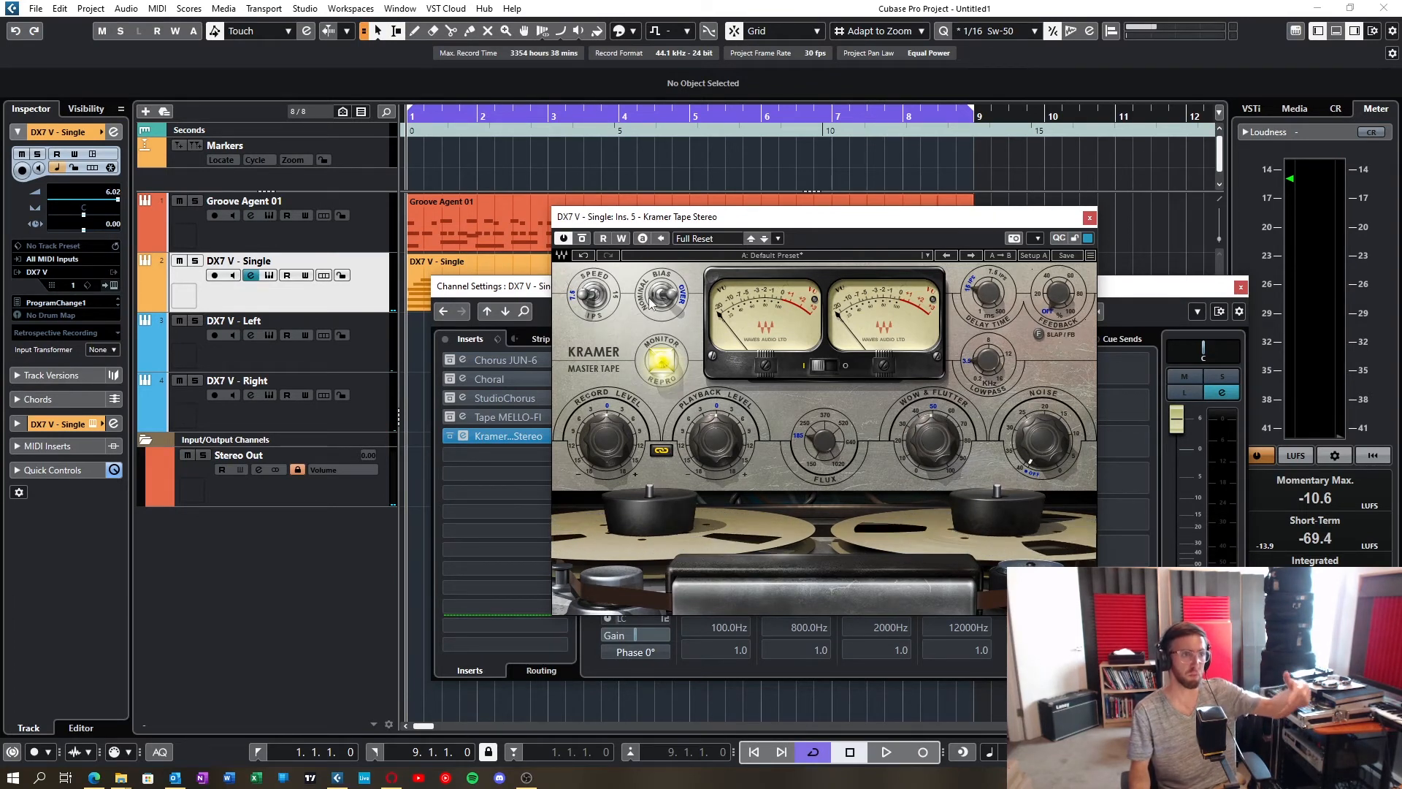
pyautogui.moveTo(665, 305)
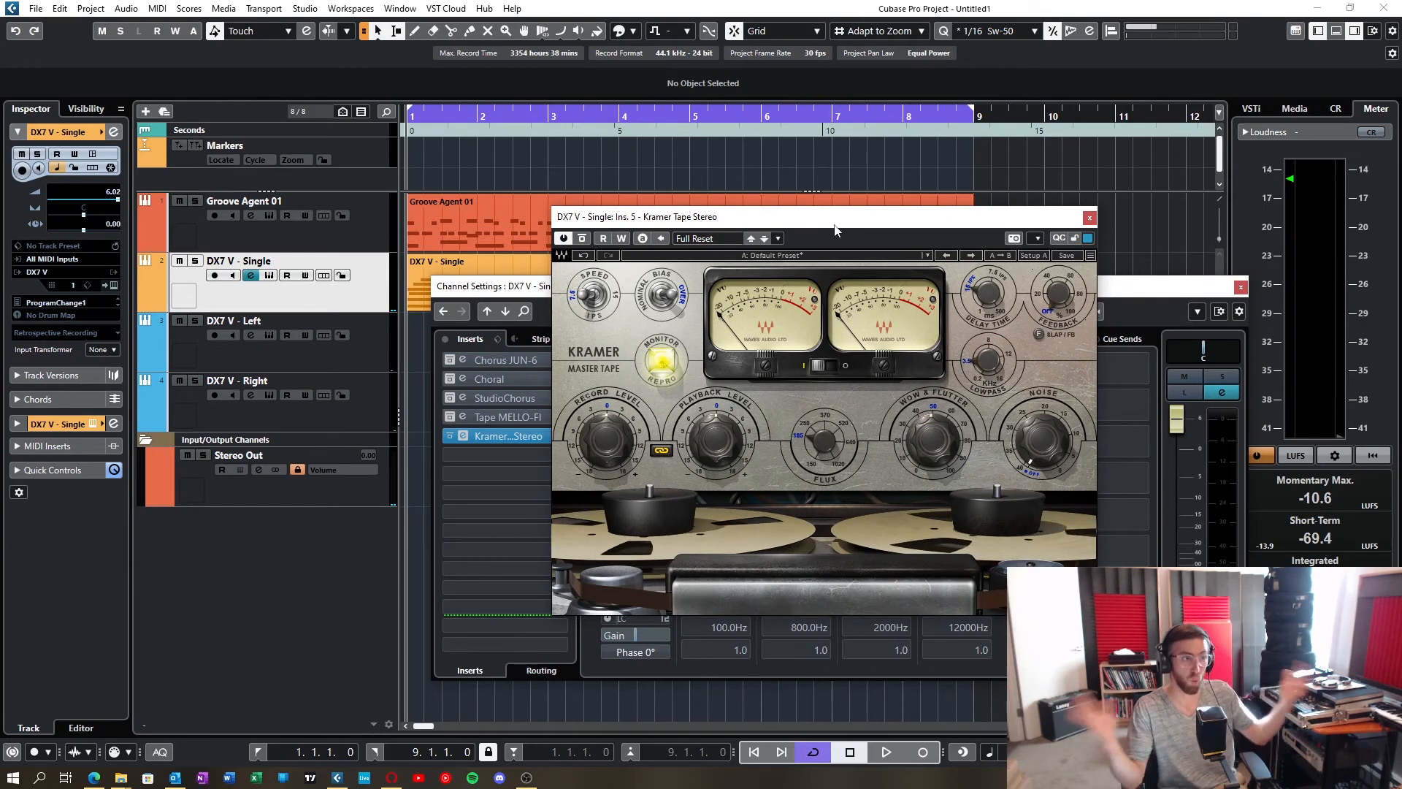
# Step: Open the Tape MELLO-FI insert's editor on the DX7 V - Single channel and move it to show its controls
pyautogui.click(522, 415)
pyautogui.click(523, 415)
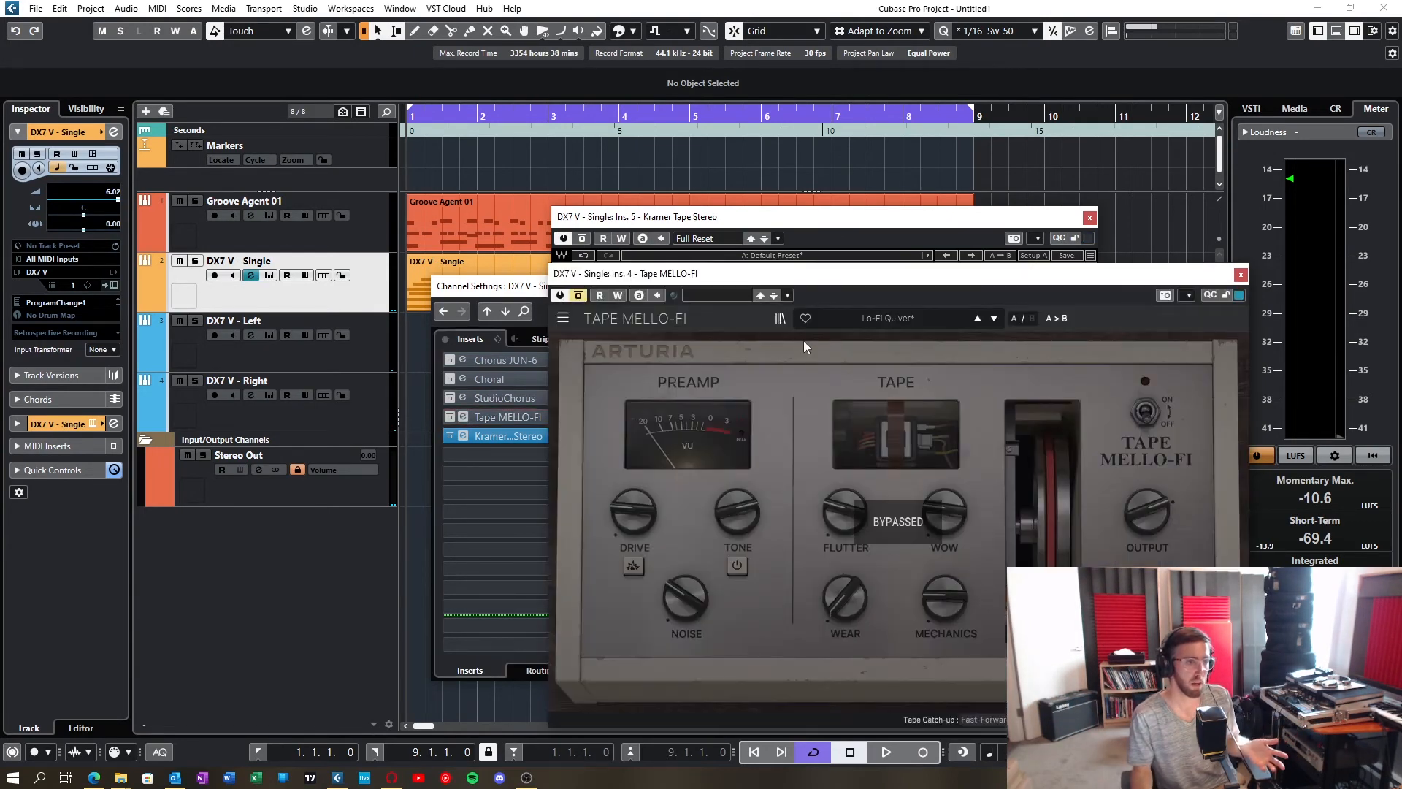
pyautogui.moveTo(881, 279); pyautogui.dragTo(773, 235)
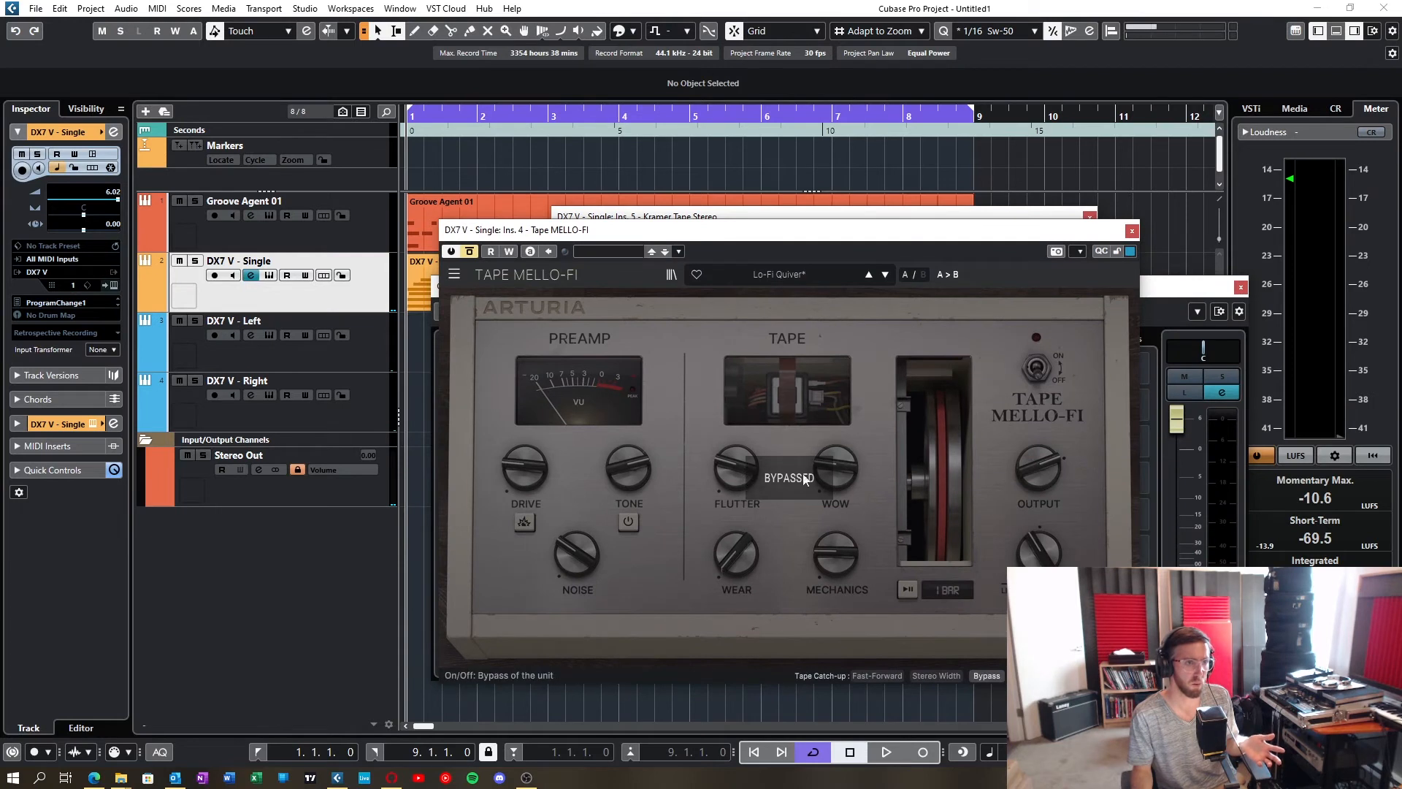
# Step: Check the Wow and Filter controls of the Tape MELLO-FI, and view the DX7 V - Single track's instrument editor before closing it
pyautogui.moveTo(838, 471)
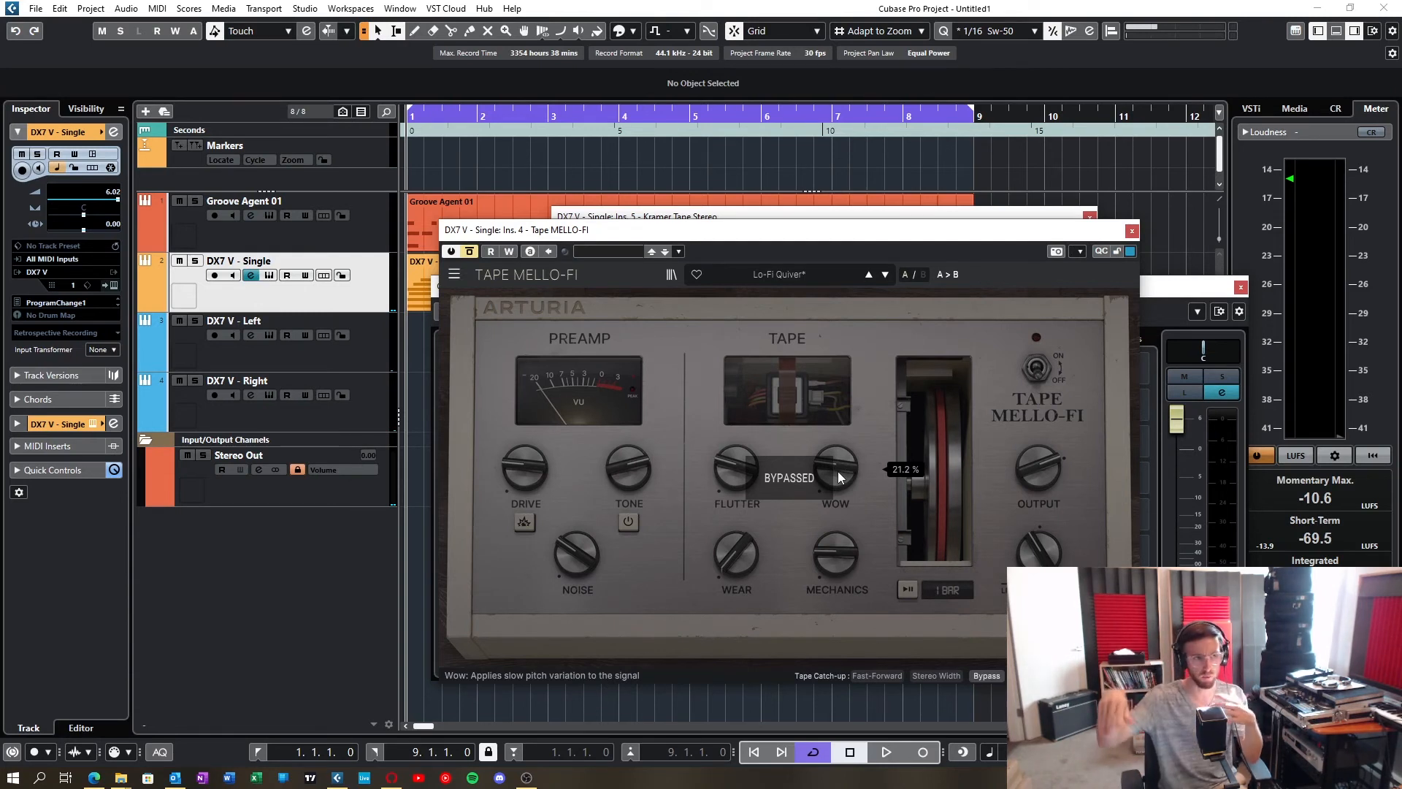
pyautogui.moveTo(1036, 560)
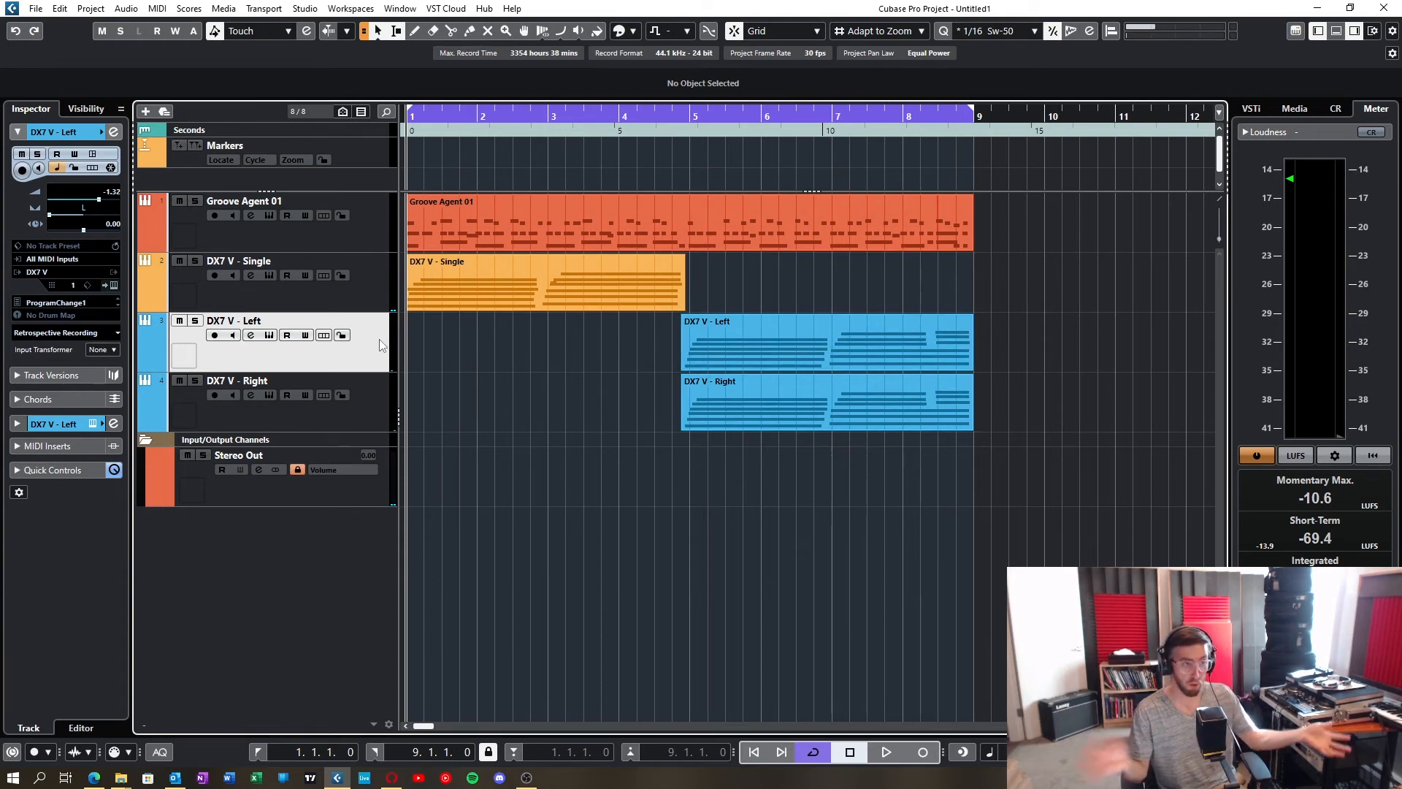
pyautogui.click(379, 289)
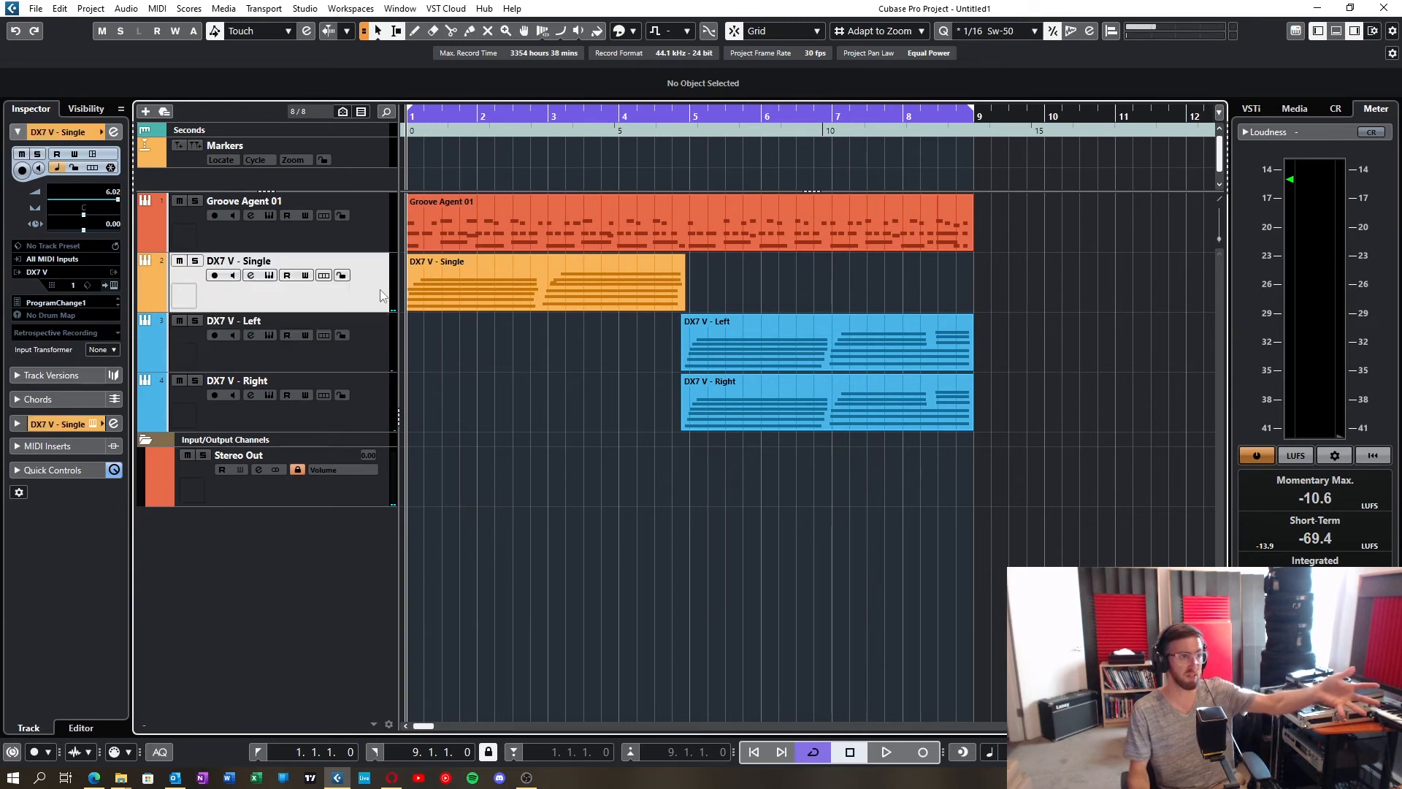
pyautogui.click(269, 275)
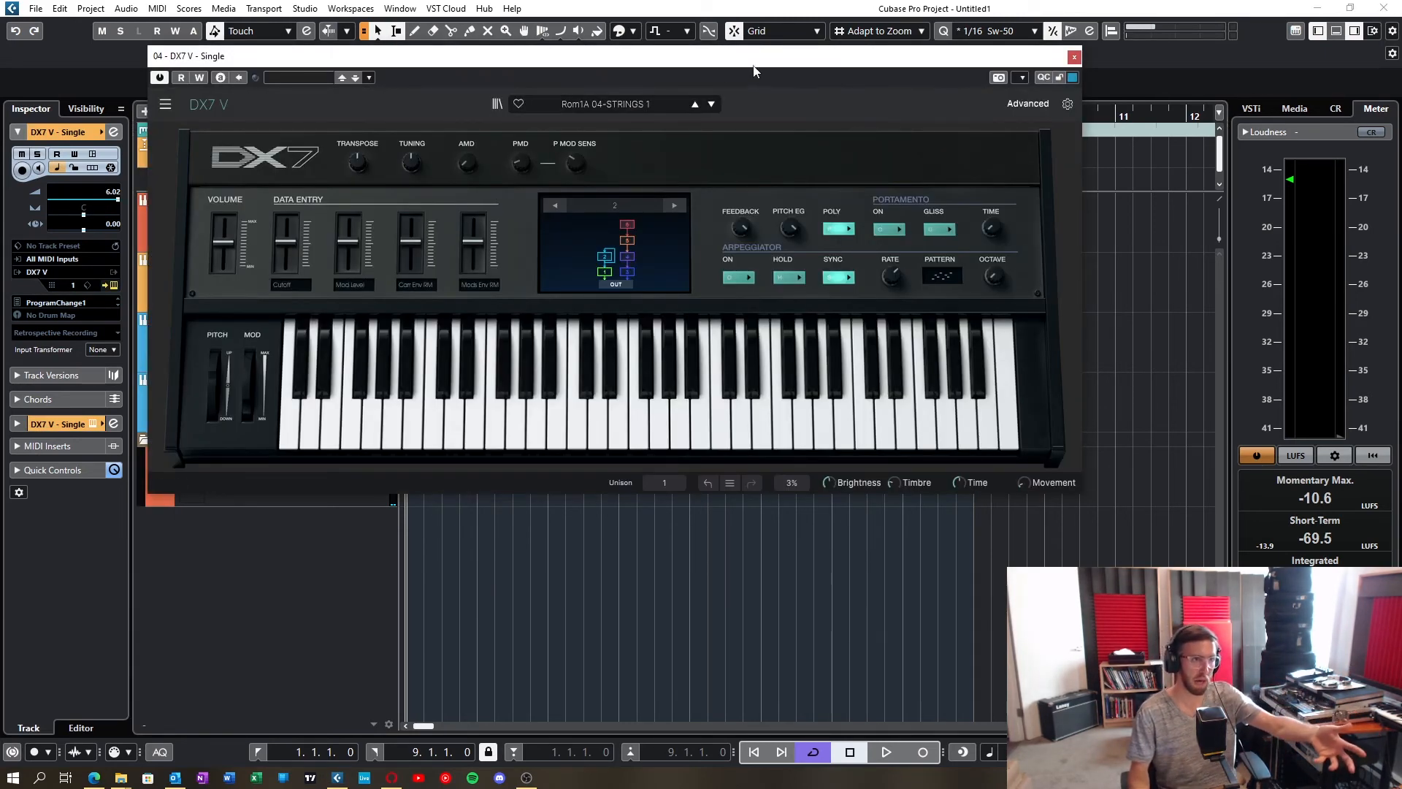
pyautogui.click(1075, 58)
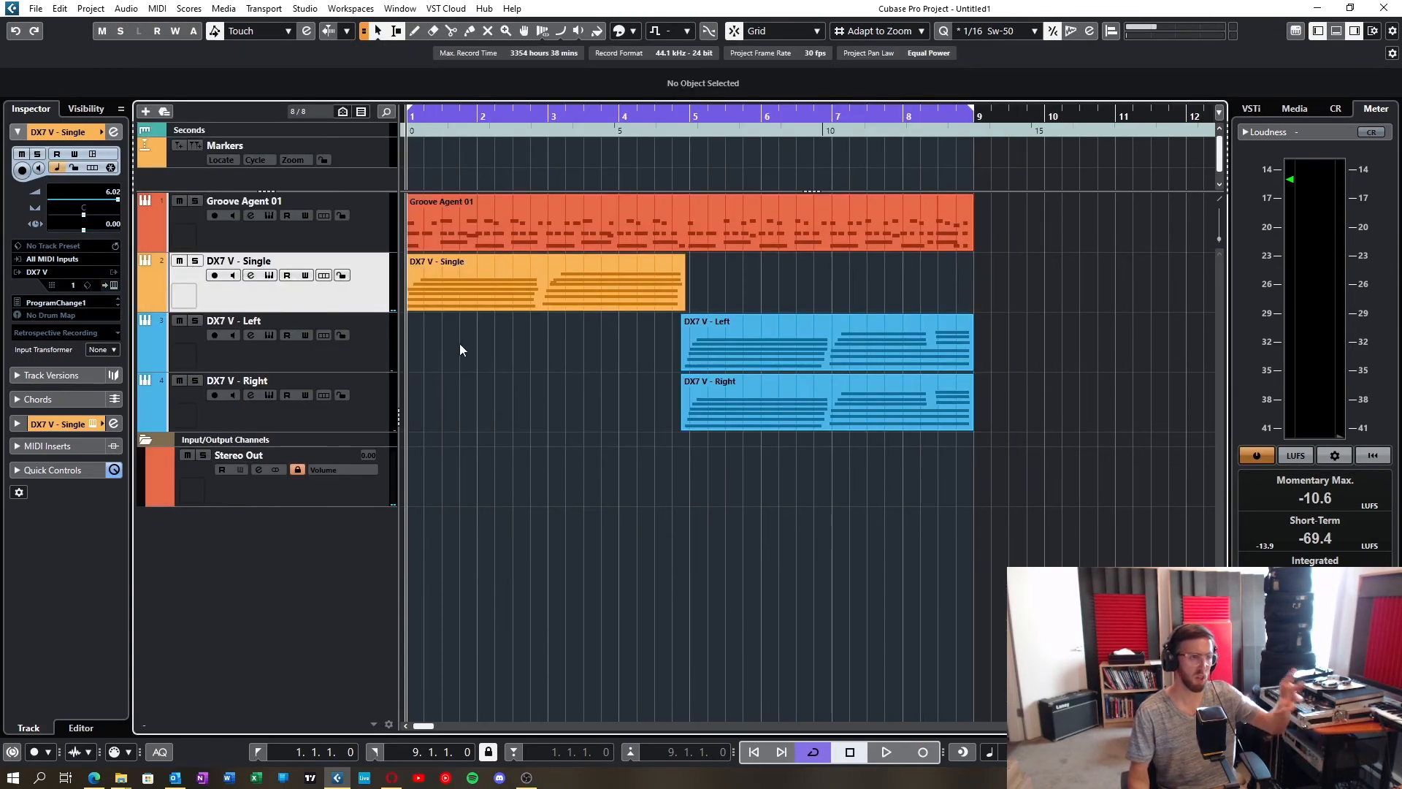
# Step: View the DX7 V - Left and DX7 V - Right tracks in turn to compare their track settings
pyautogui.click(375, 355)
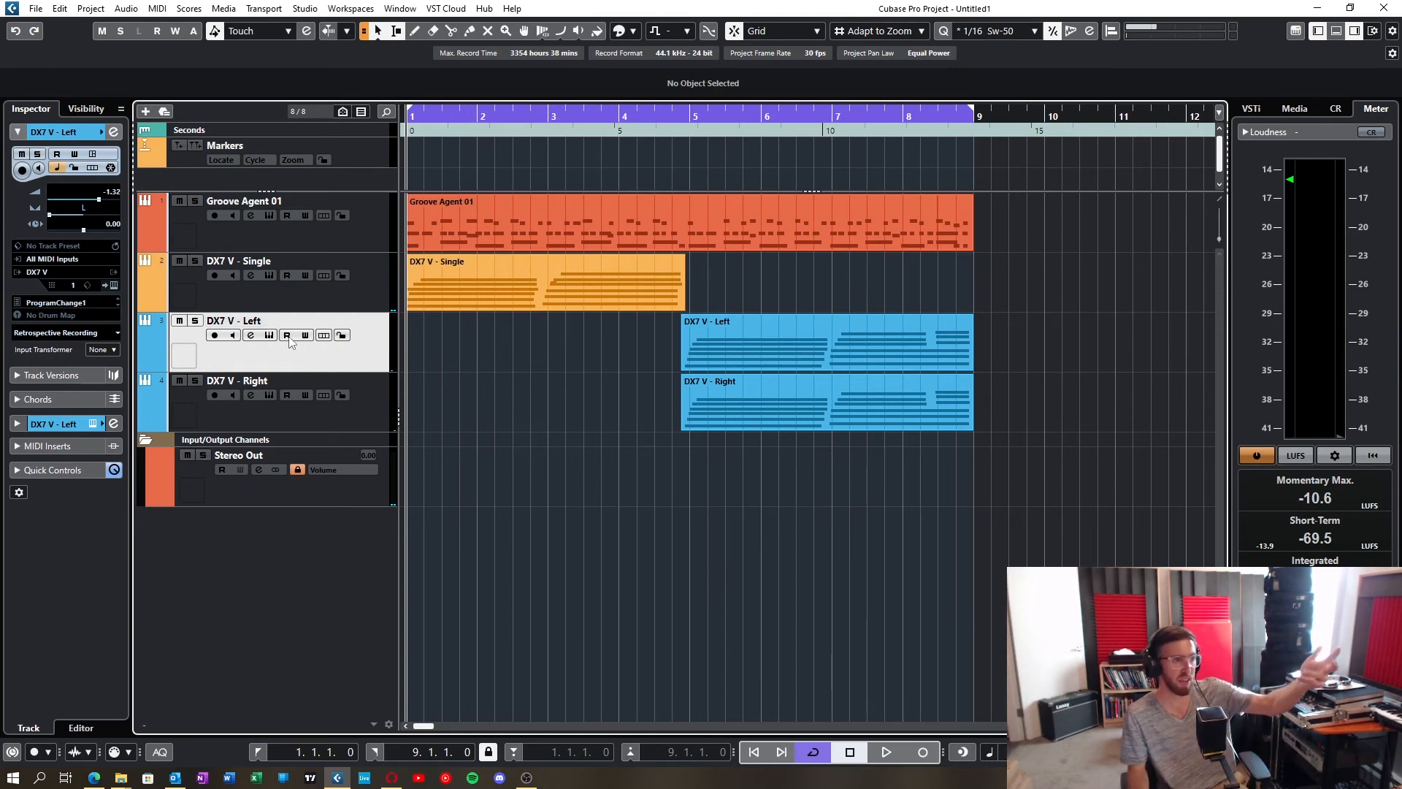
pyautogui.click(270, 395)
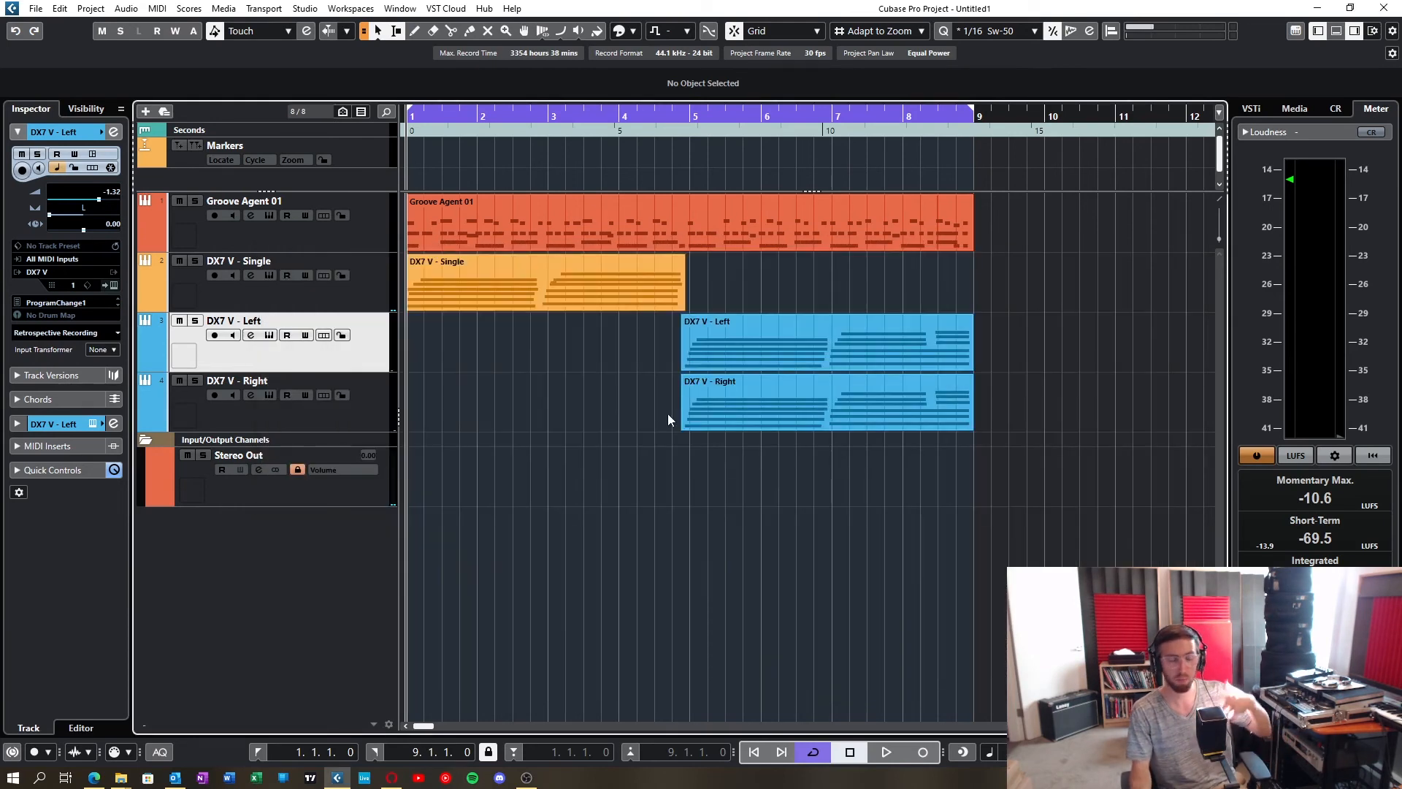
pyautogui.click(367, 385)
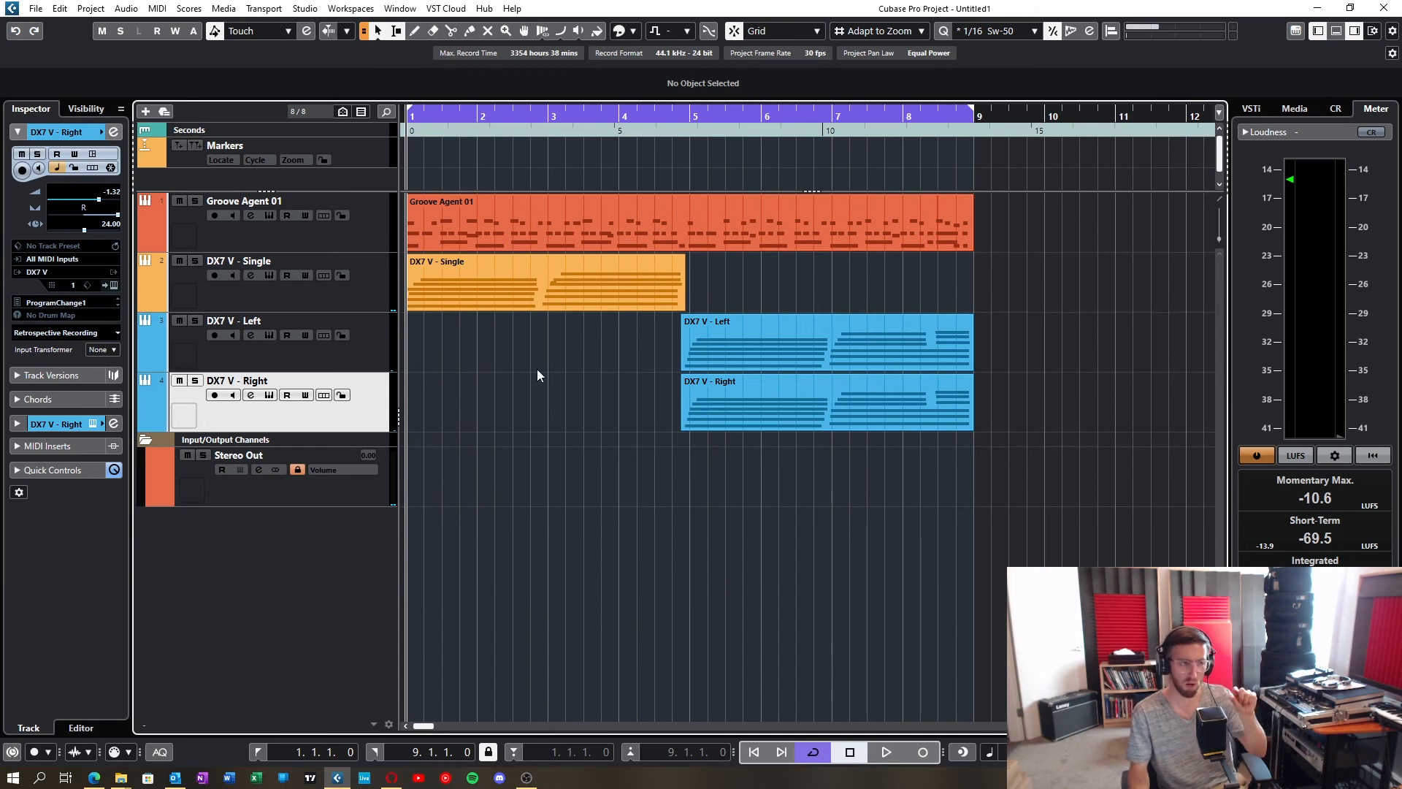
pyautogui.click(387, 352)
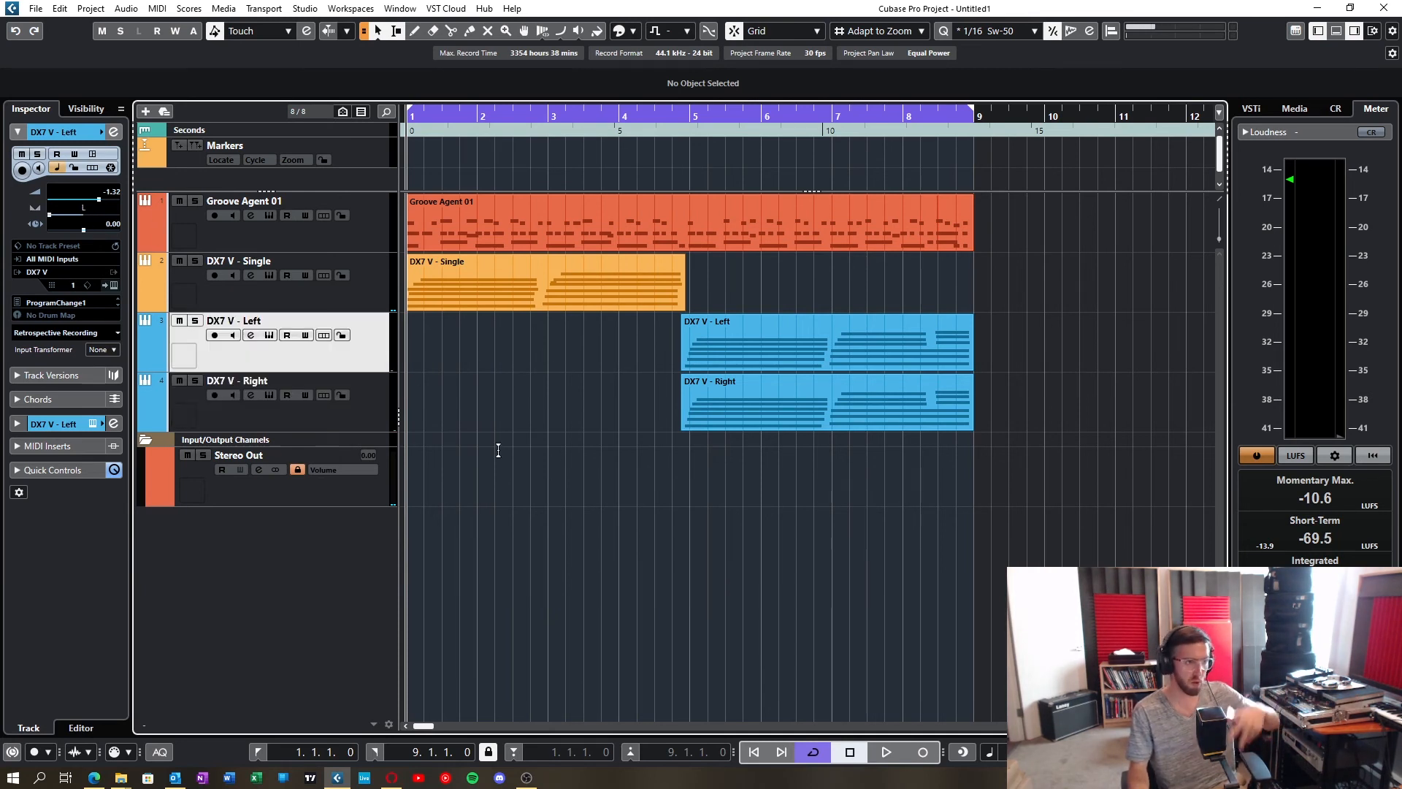
pyautogui.click(389, 415)
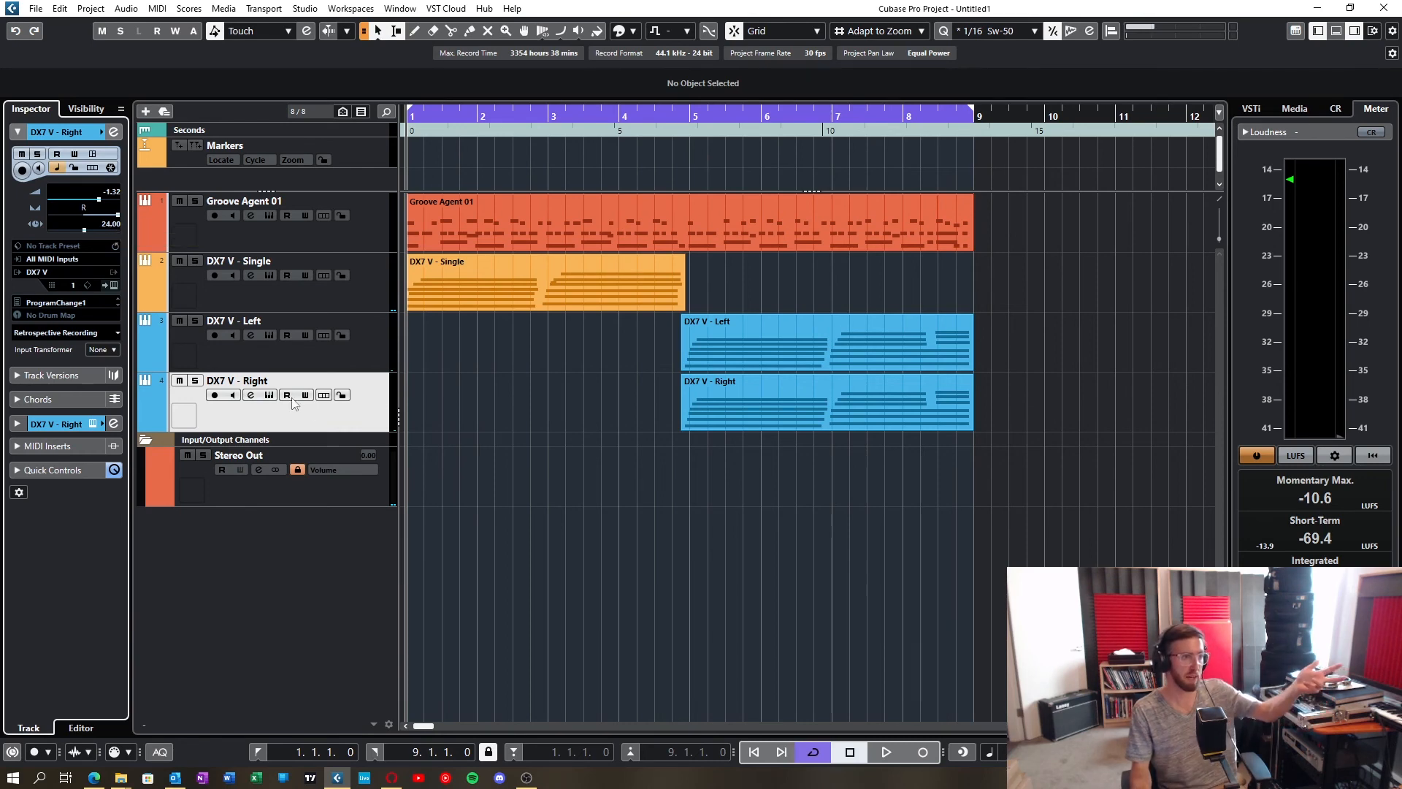
# Step: Insert Tape MELLO-FI in the DX7 V - Right channel's first insert slot and turn its Filter knob to the centre
pyautogui.click(260, 397)
pyautogui.click(549, 361)
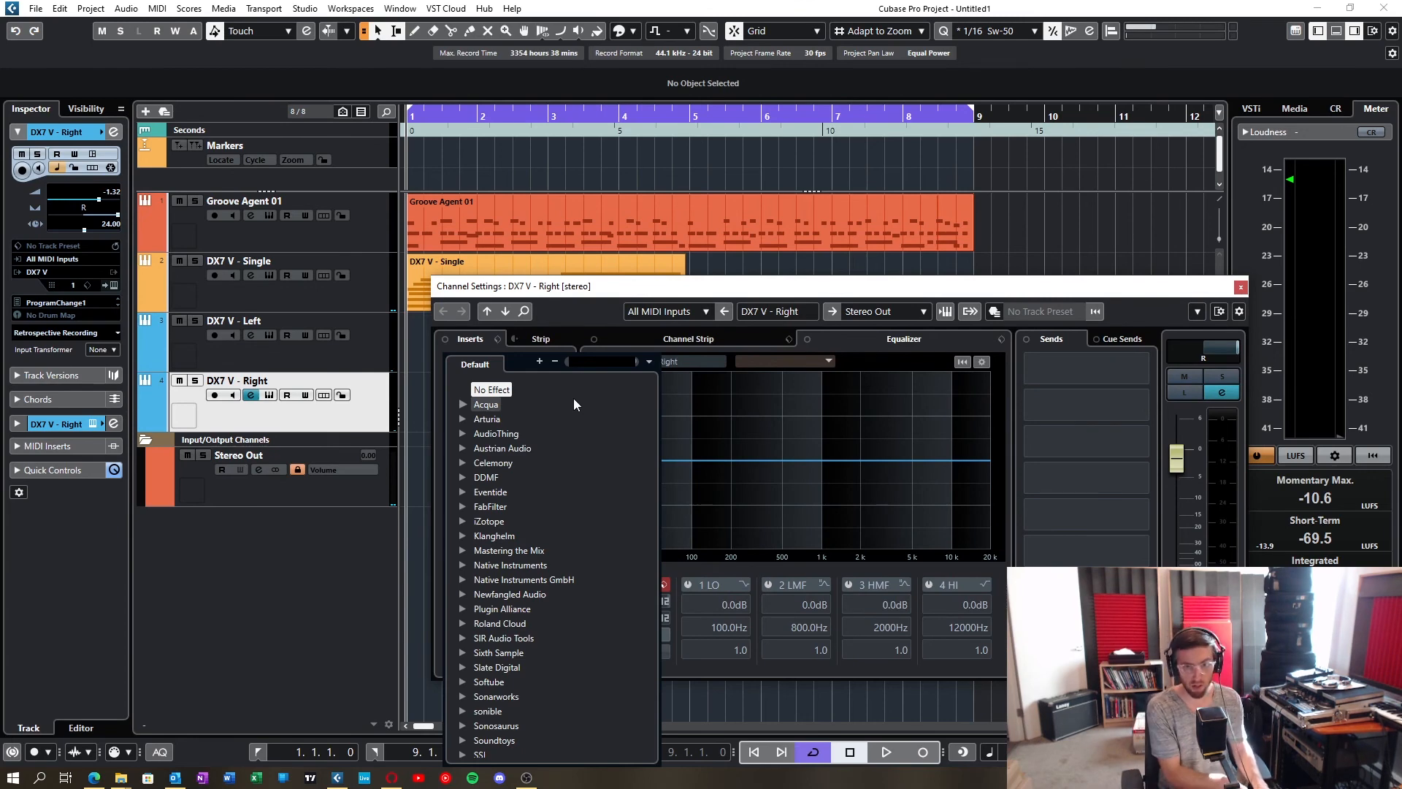
pyautogui.write('lo')
pyautogui.click(535, 418)
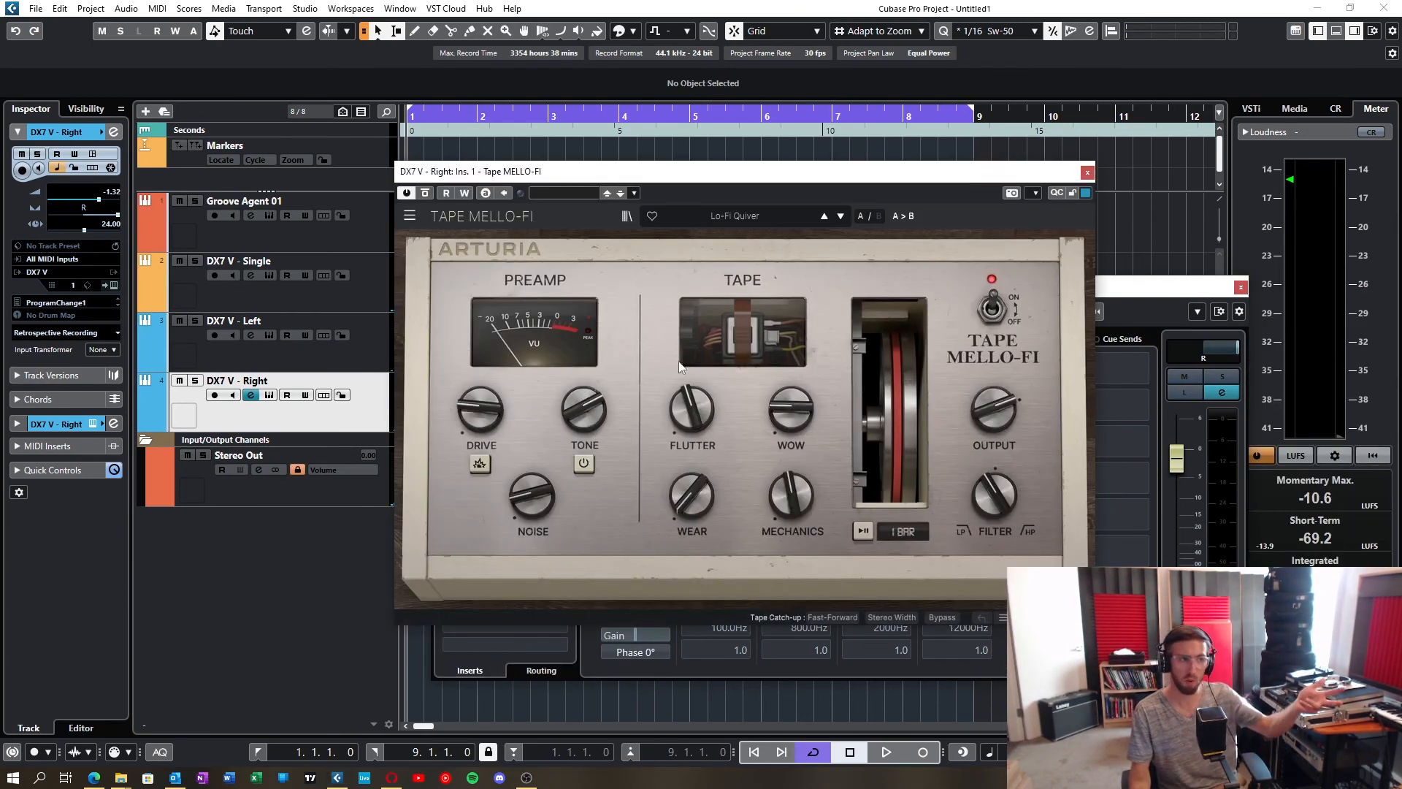
pyautogui.moveTo(769, 170); pyautogui.dragTo(1053, 228)
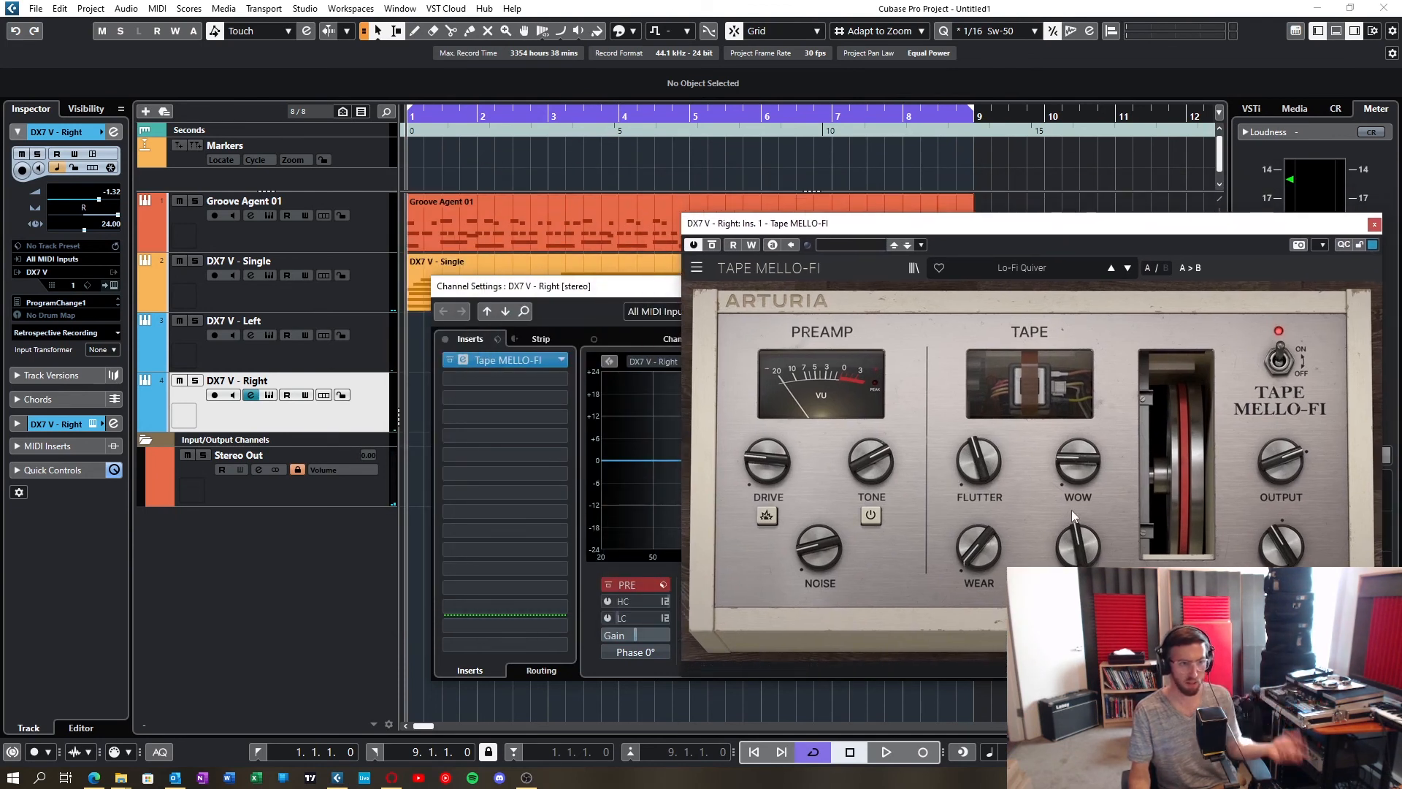
pyautogui.moveTo(1287, 548); pyautogui.dragTo(1287, 542)
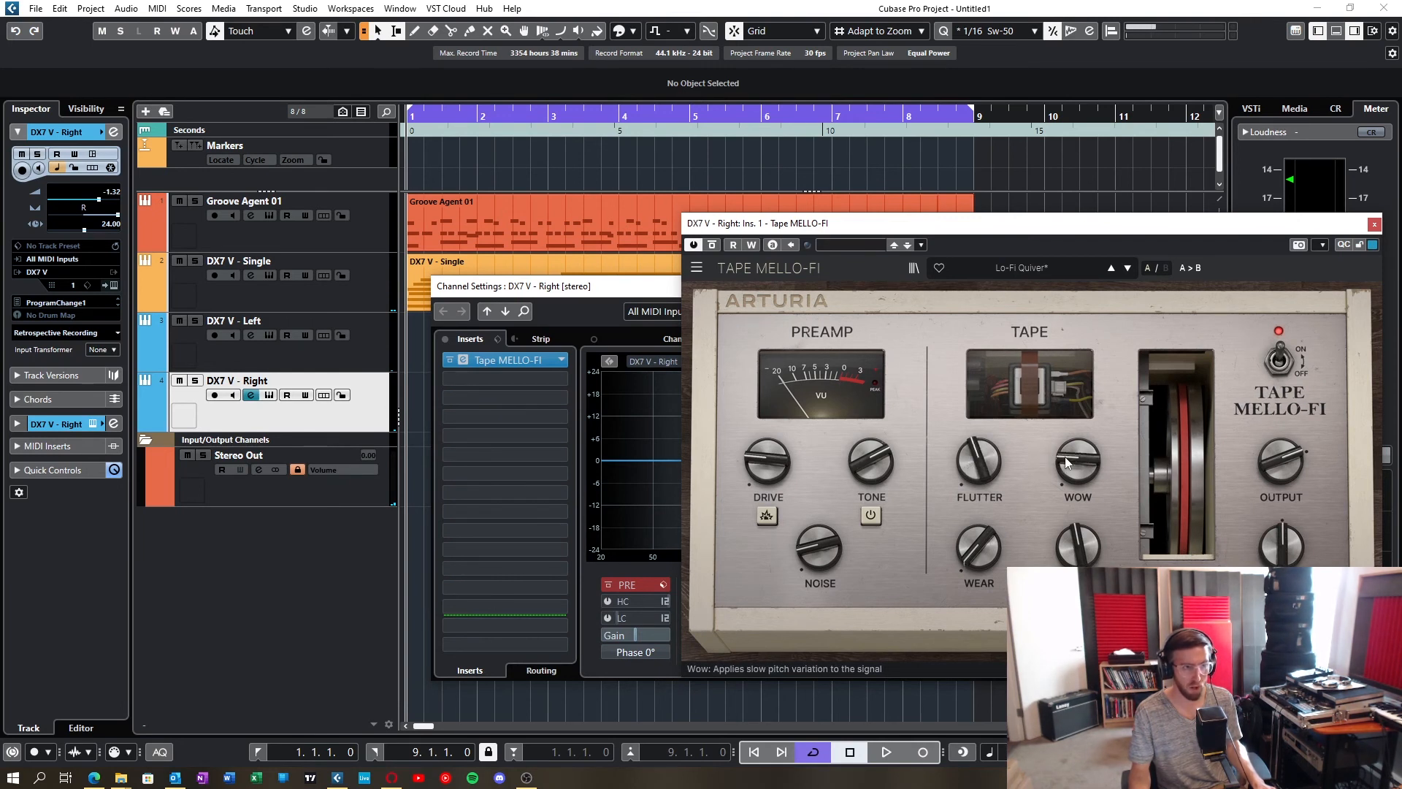
# Step: Copy the Tape MELLO-FI insert from DX7 V - Right to DX7 V - Left in the MixConsole and place both editors side by side
pyautogui.click(253, 356)
pyautogui.press('F3')
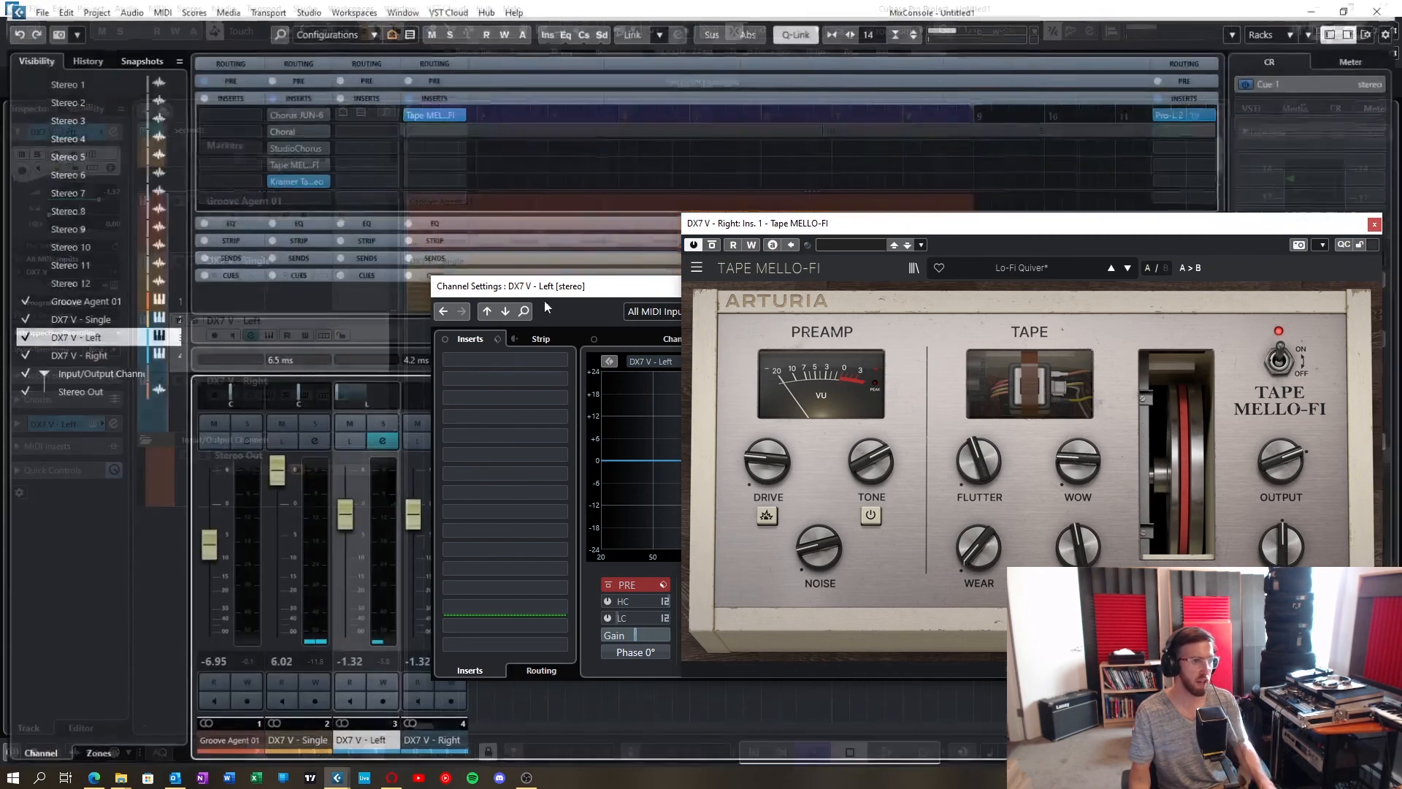
pyautogui.moveTo(431, 115); pyautogui.dragTo(365, 113)
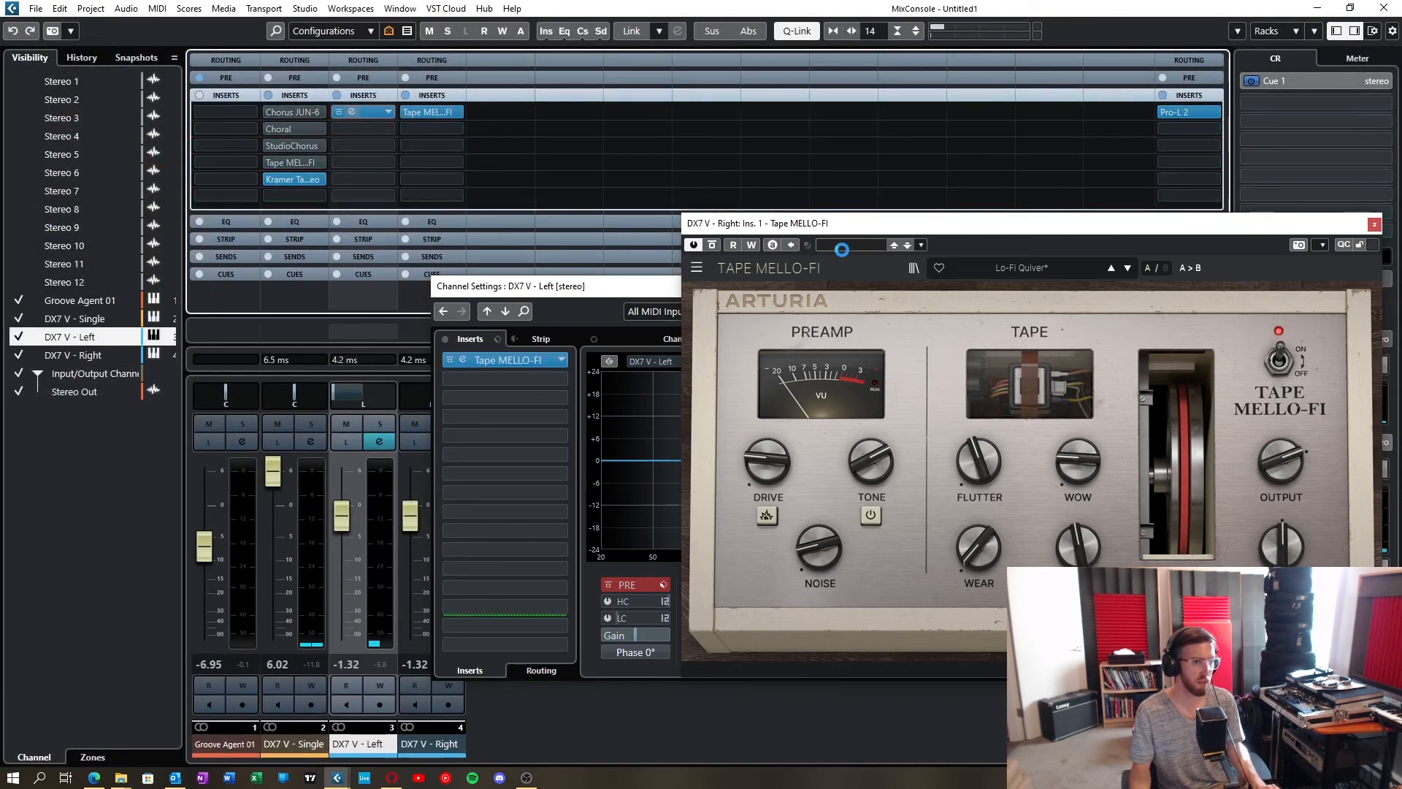
pyautogui.moveTo(862, 299); pyautogui.dragTo(385, 103)
# Step: Set Wow to 16.4 % on the DX7 V - Left Tape MELLO-FI and fine-tune Flutter so the left and right instances differ slightly
pyautogui.moveTo(530, 333); pyautogui.dragTo(530, 336)
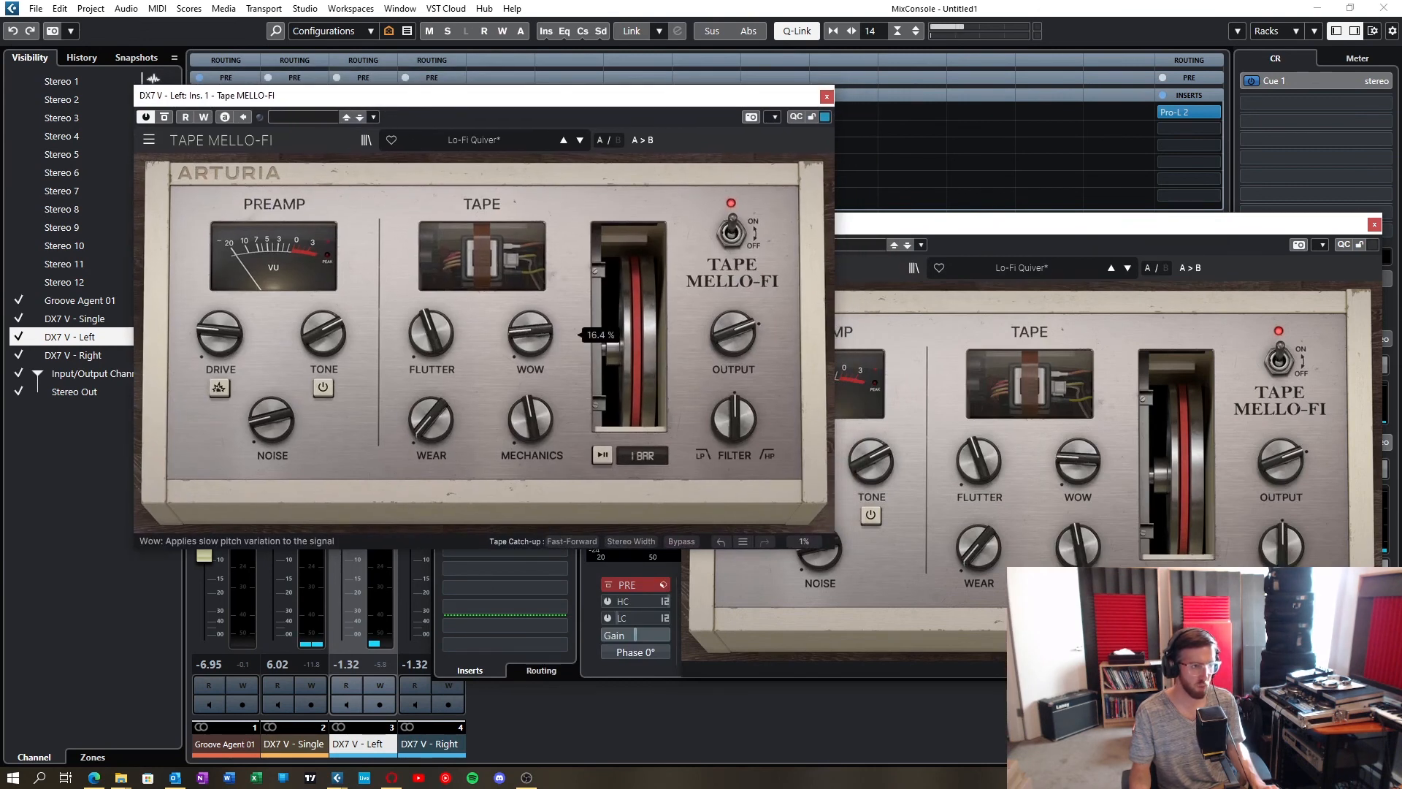
pyautogui.moveTo(435, 319); pyautogui.dragTo(434, 314)
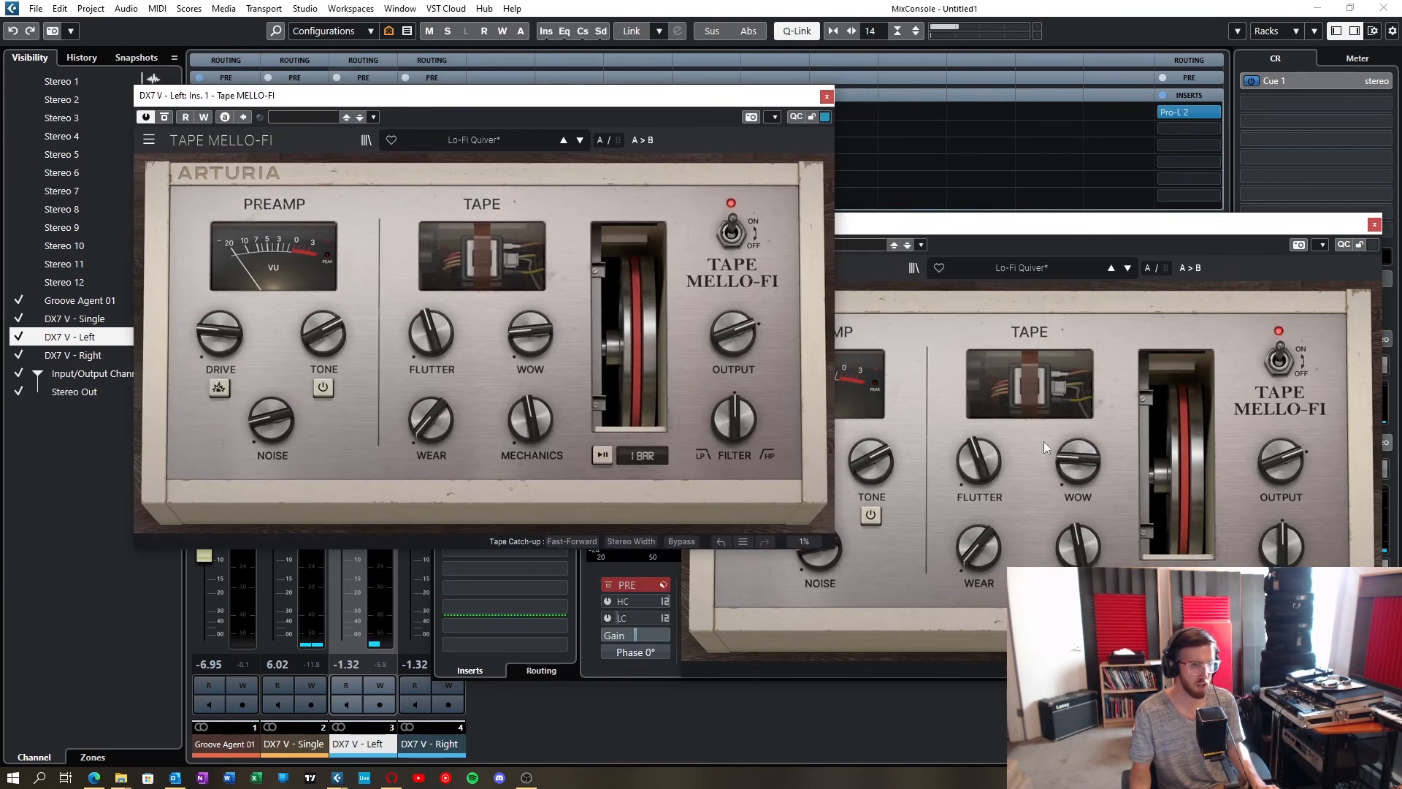
pyautogui.click(1046, 448)
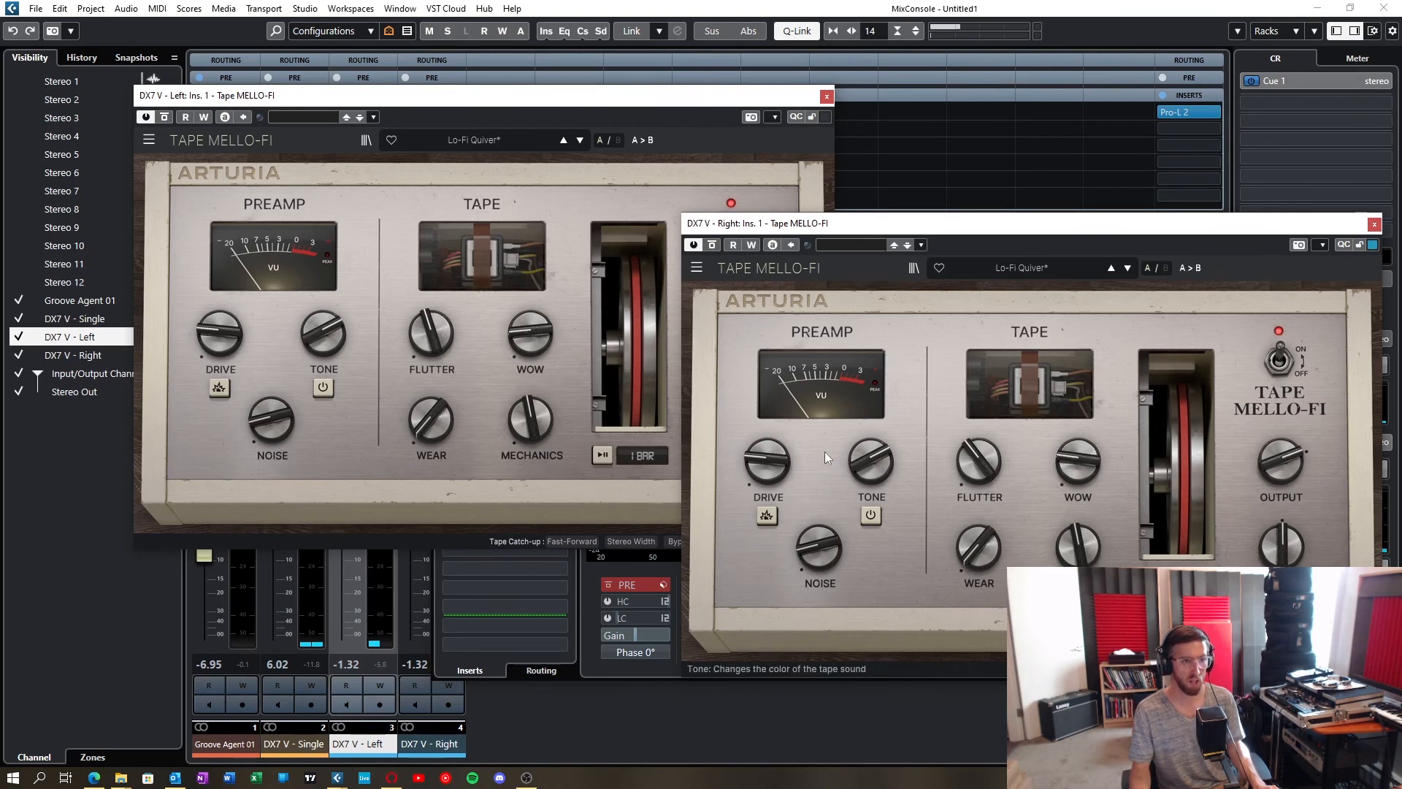
pyautogui.click(672, 169)
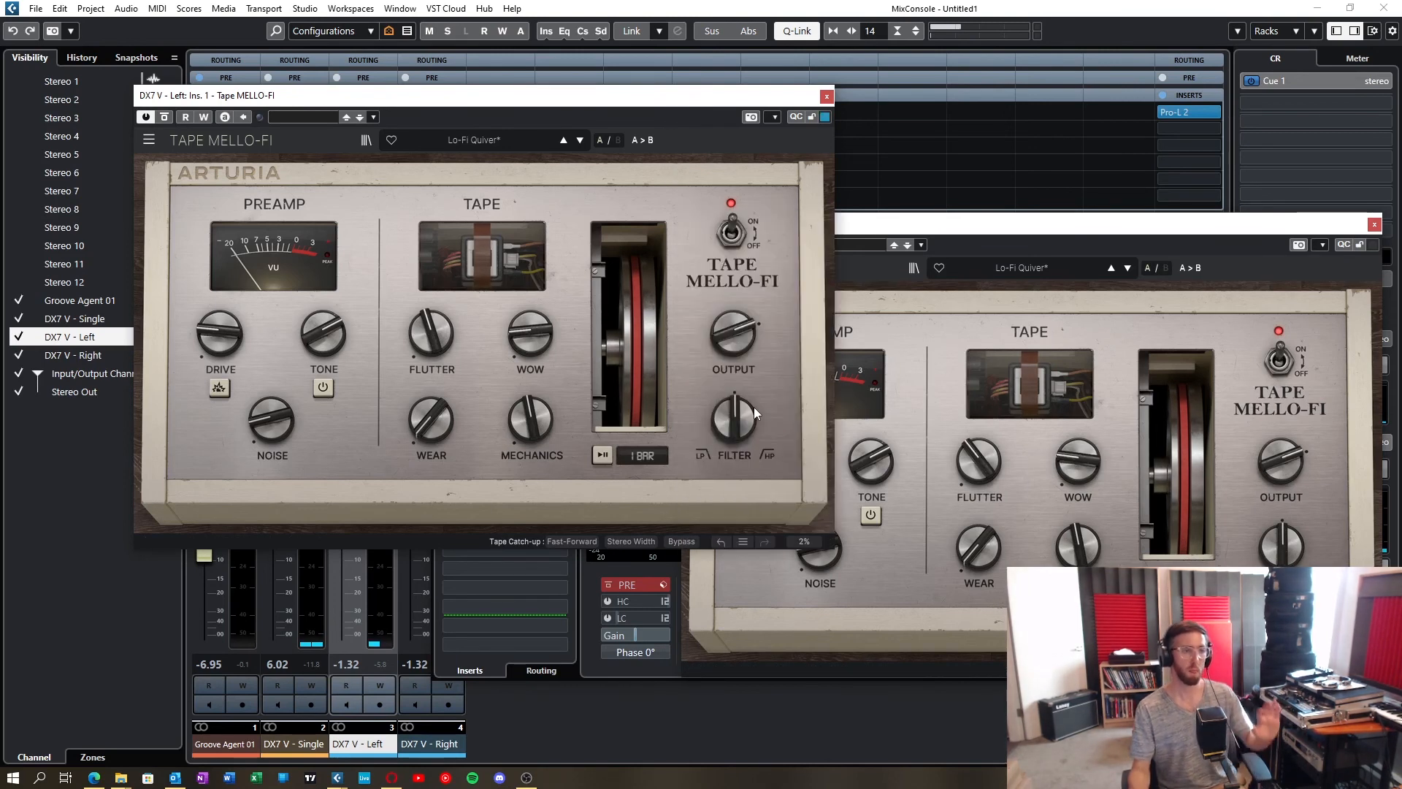